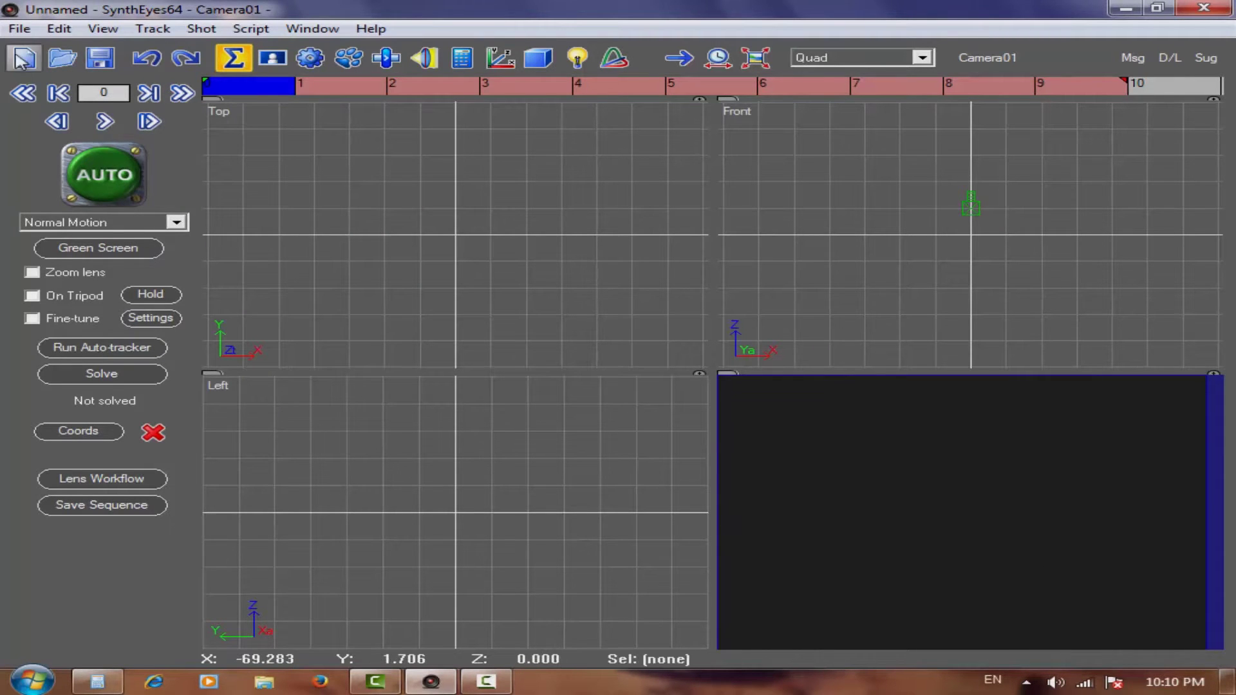
- Open the green screen_00000 image sequence from the green screen folder
click(20, 28)
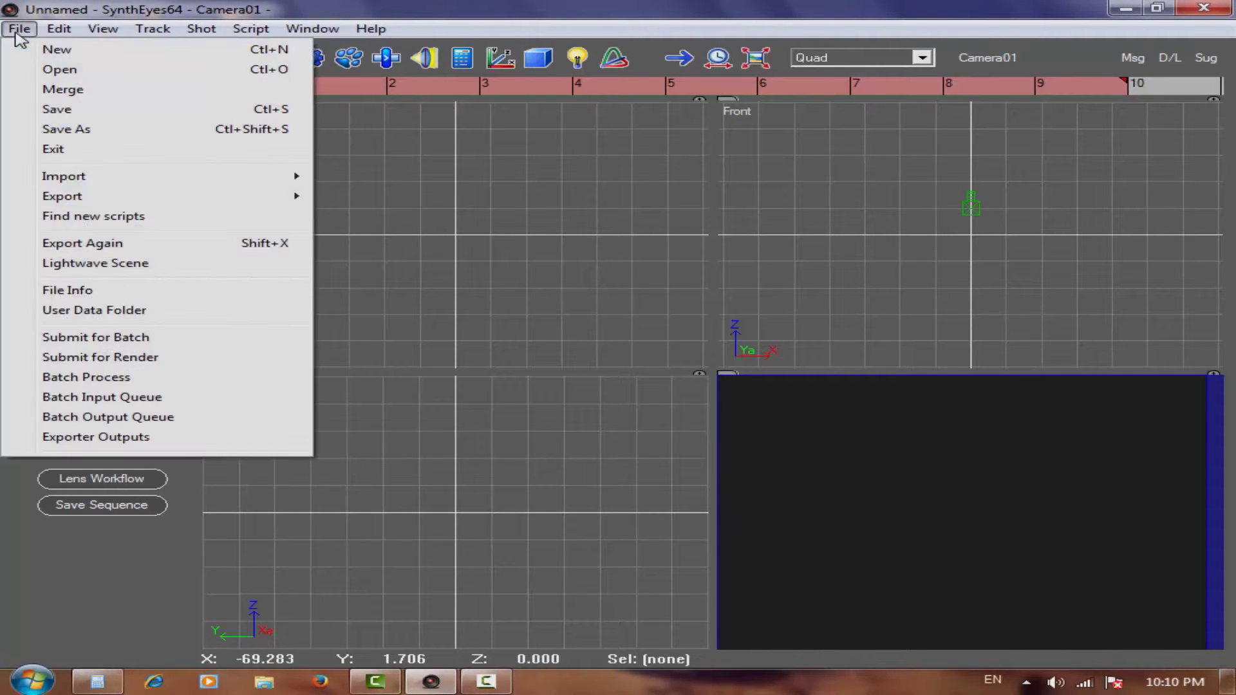
click(91, 74)
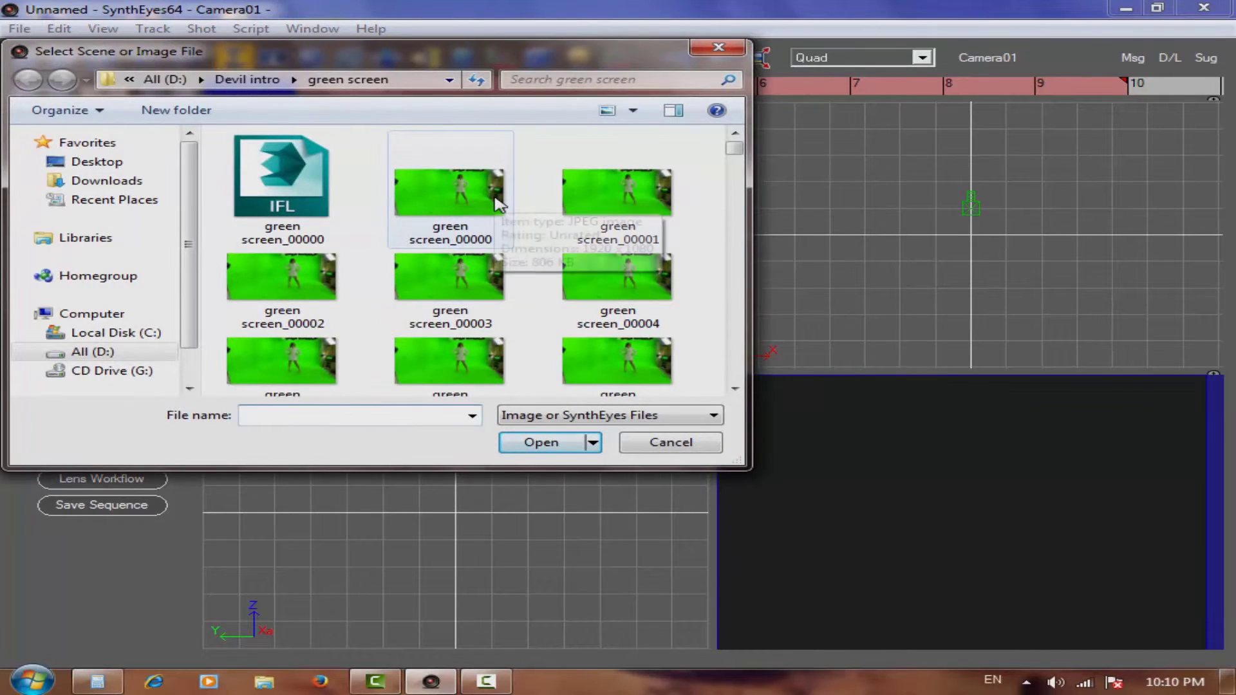
click(455, 220)
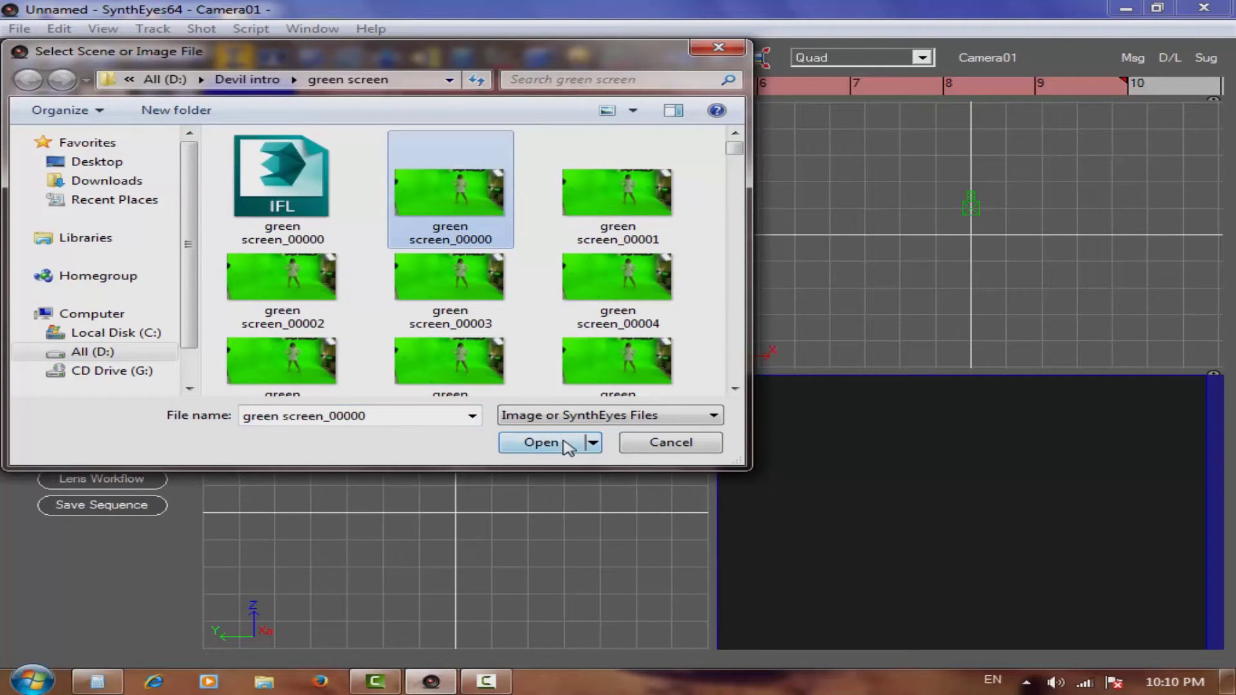
click(529, 443)
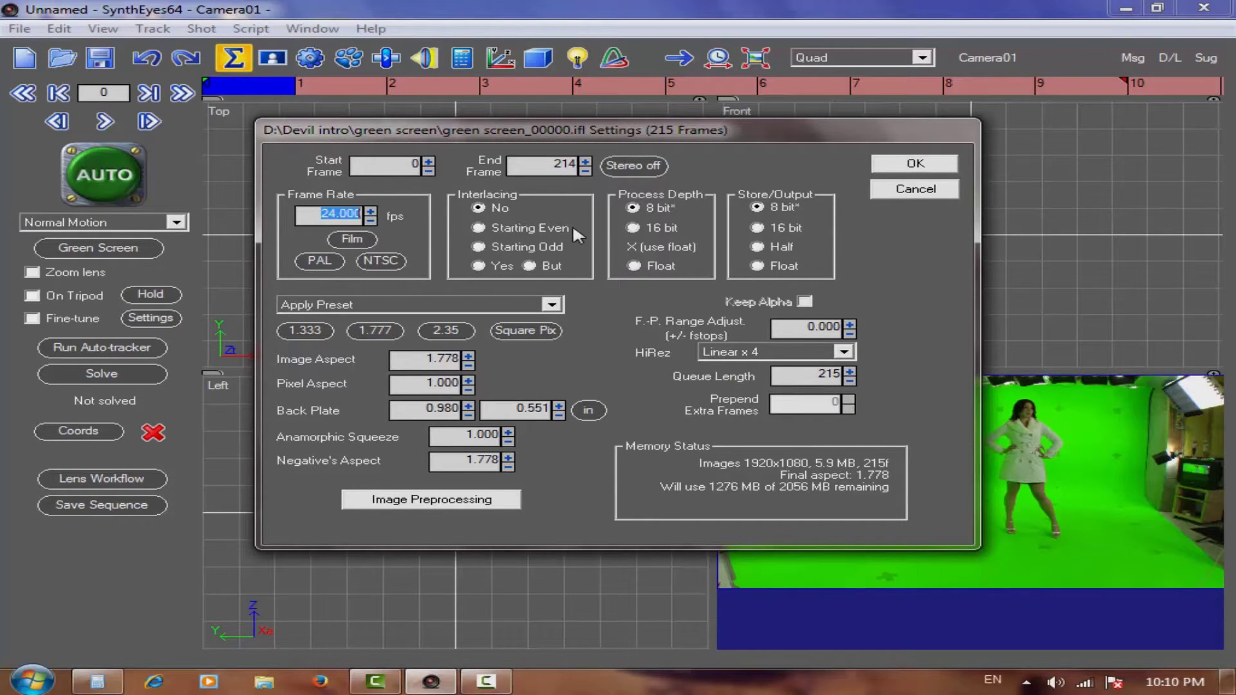
- Accept the default shot settings: 24 fps, frames 0–214
click(933, 165)
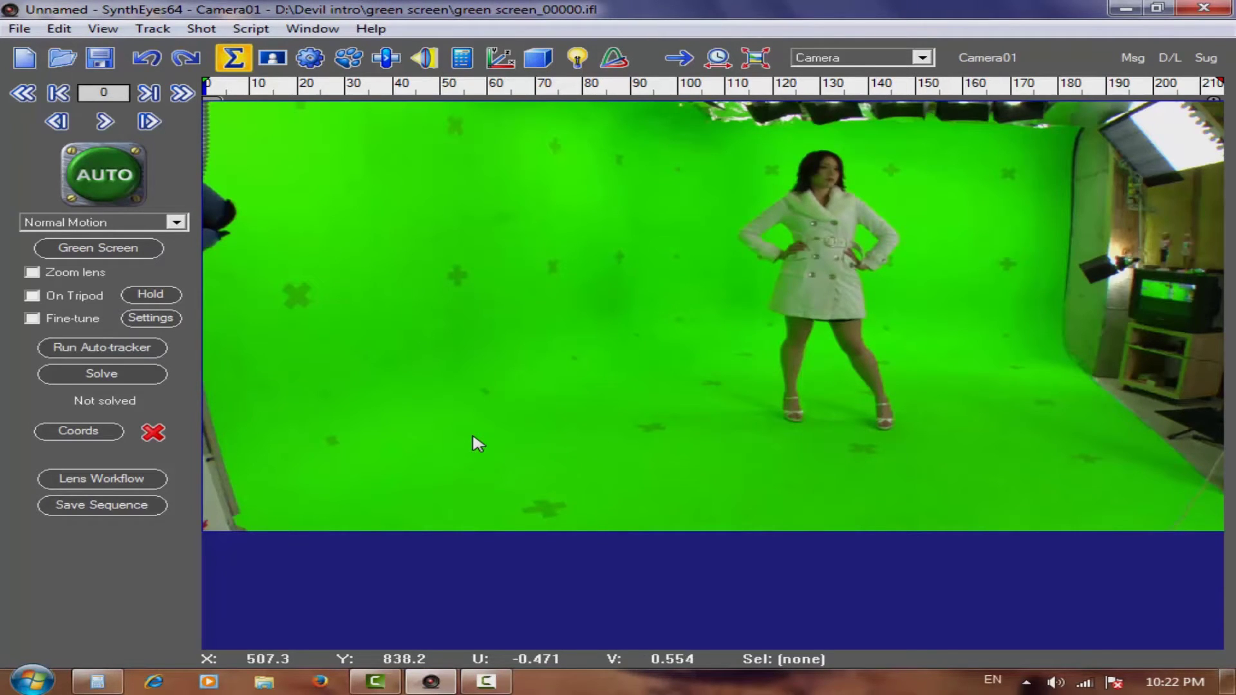
- Draw a garbage spline around the woman with the Roto magic wand, removing a stray point
click(276, 67)
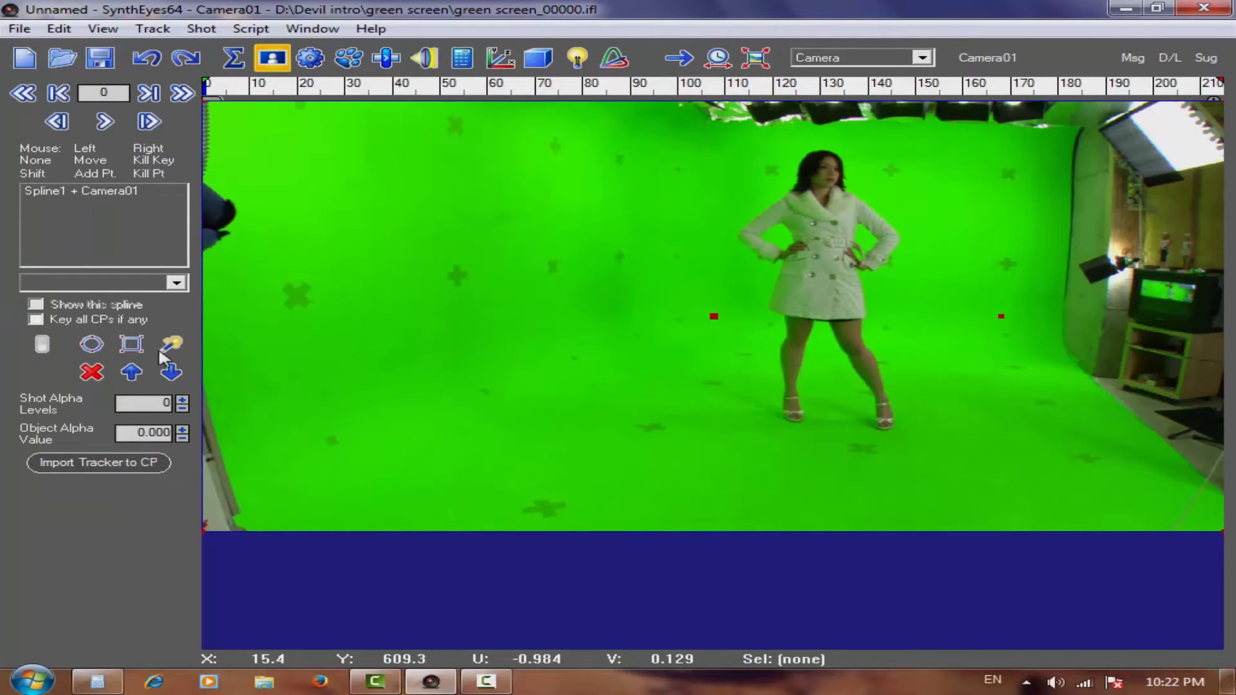
click(170, 345)
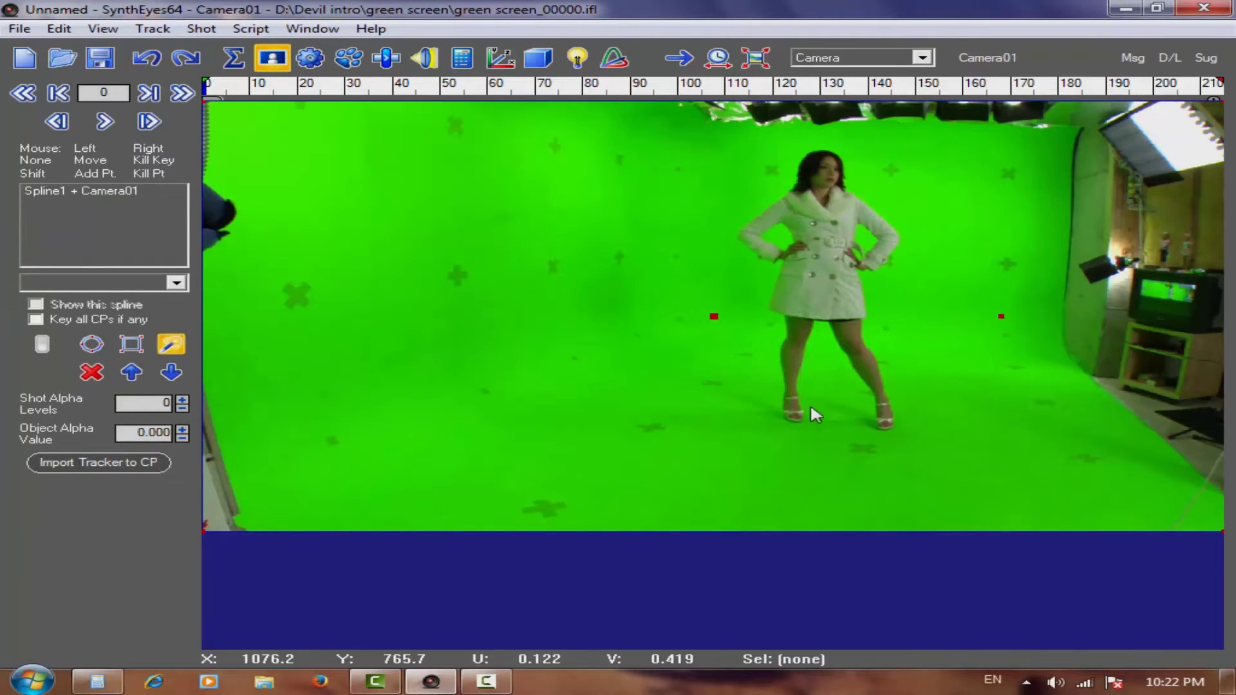
click(823, 283)
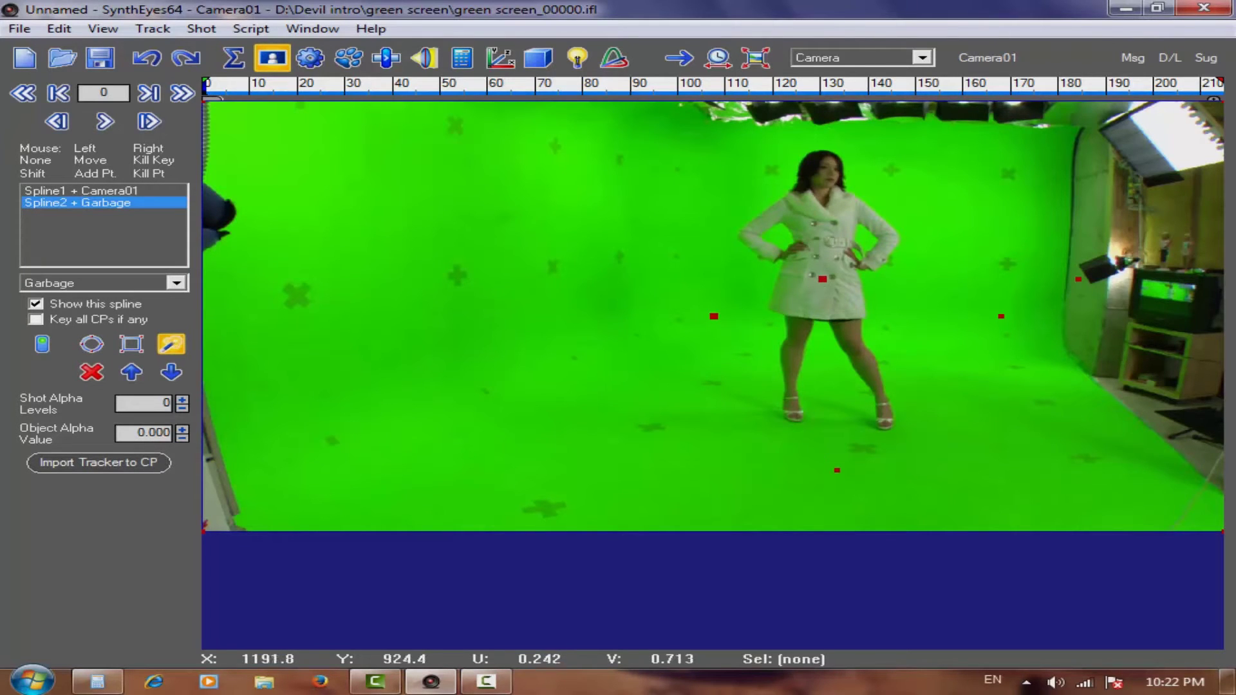
mouse_move(763, 442)
mouse_down()
mouse_move(842, 432)
mouse_move(915, 444)
mouse_move(977, 380)
mouse_move(933, 357)
mouse_move(947, 248)
mouse_move(914, 190)
mouse_move(887, 208)
mouse_move(856, 197)
mouse_move(713, 315)
mouse_move(838, 147)
mouse_move(824, 142)
mouse_move(843, 138)
mouse_move(772, 155)
mouse_move(762, 145)
mouse_move(762, 169)
mouse_move(723, 203)
mouse_move(717, 391)
mouse_move(744, 365)
mouse_move(564, 373)
mouse_move(502, 166)
mouse_move(538, 481)
mouse_move(588, 310)
mouse_move(497, 470)
mouse_move(605, 388)
mouse_move(476, 320)
mouse_up()
shift+right_click(477, 320)
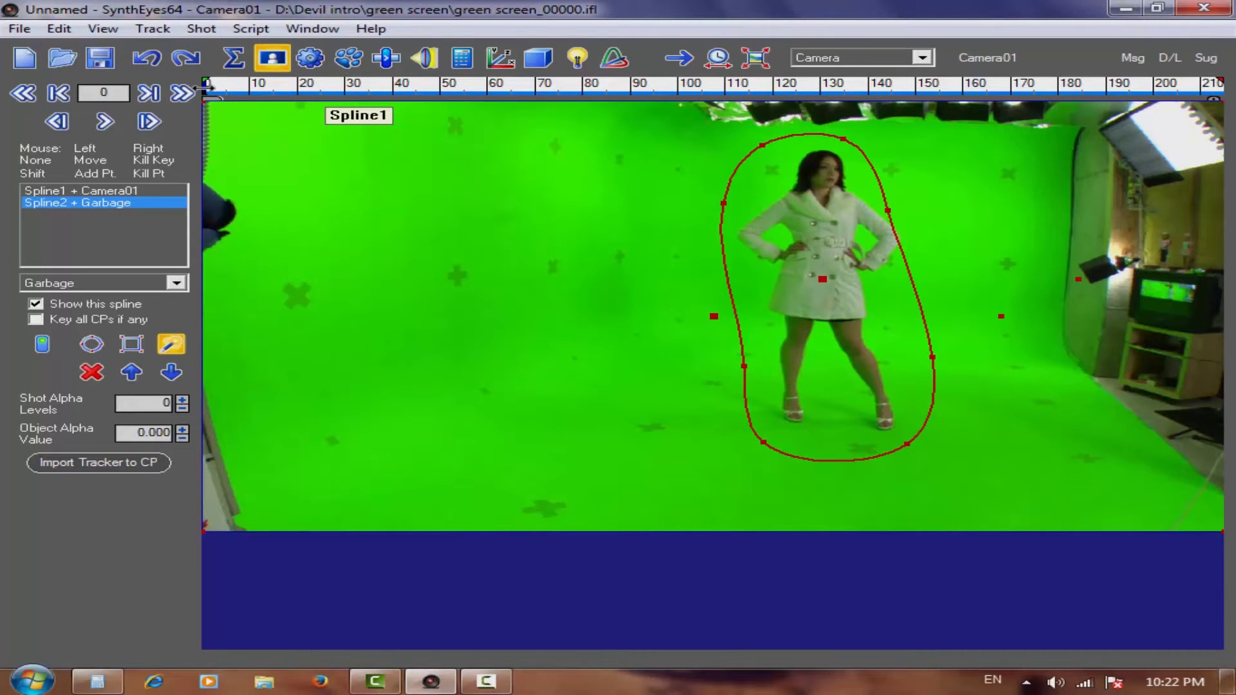
- Reshape the spline around frames 77–83, widening its right side and adjusting the top and bottom
drag(206, 90, 575, 84)
drag(888, 210, 927, 235)
drag(762, 145, 768, 166)
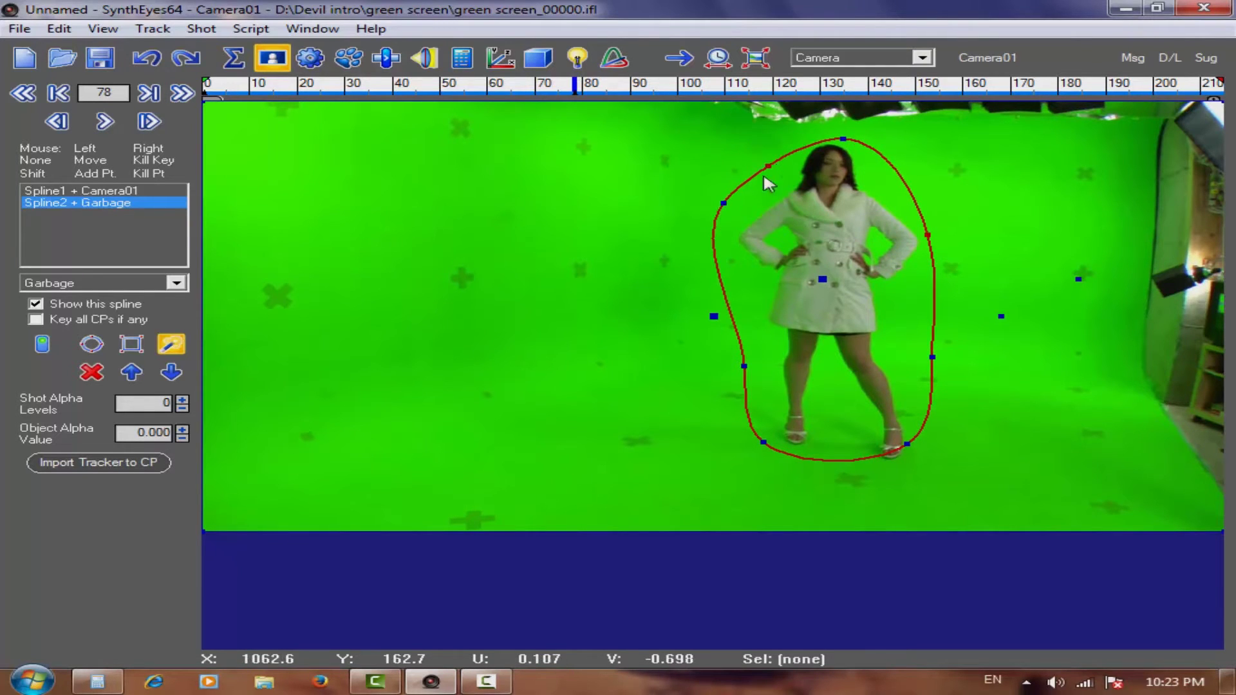
drag(906, 445, 923, 474)
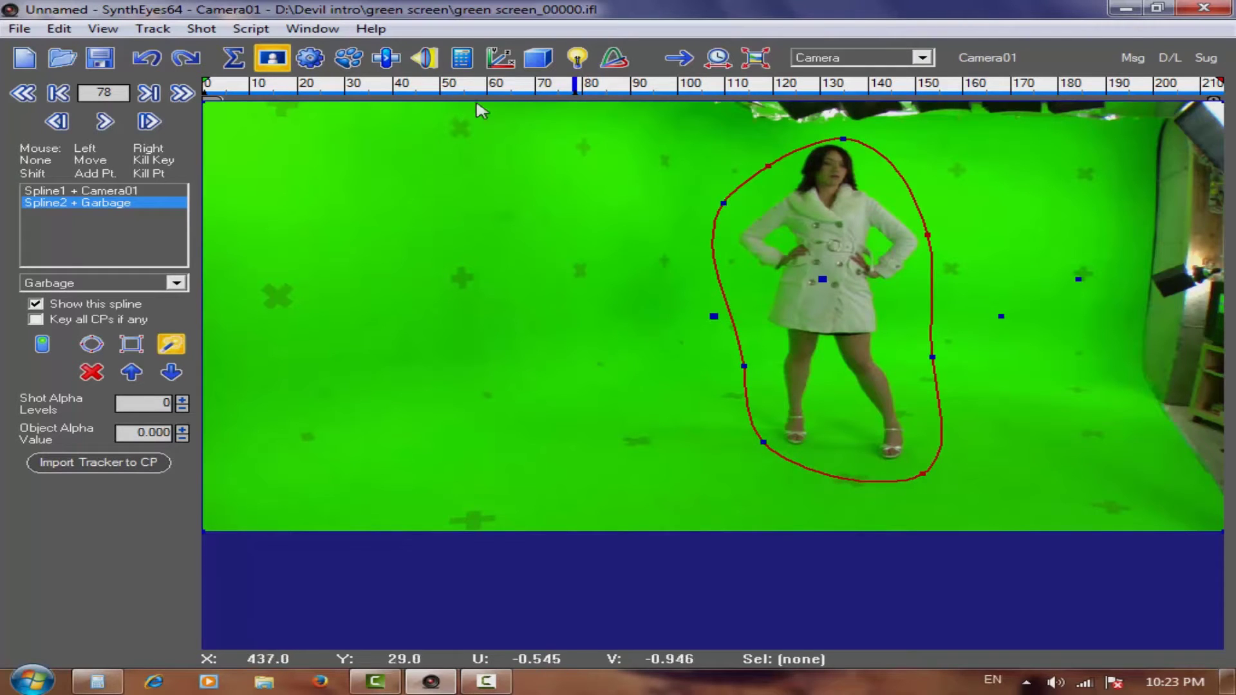
drag(575, 87, 206, 87)
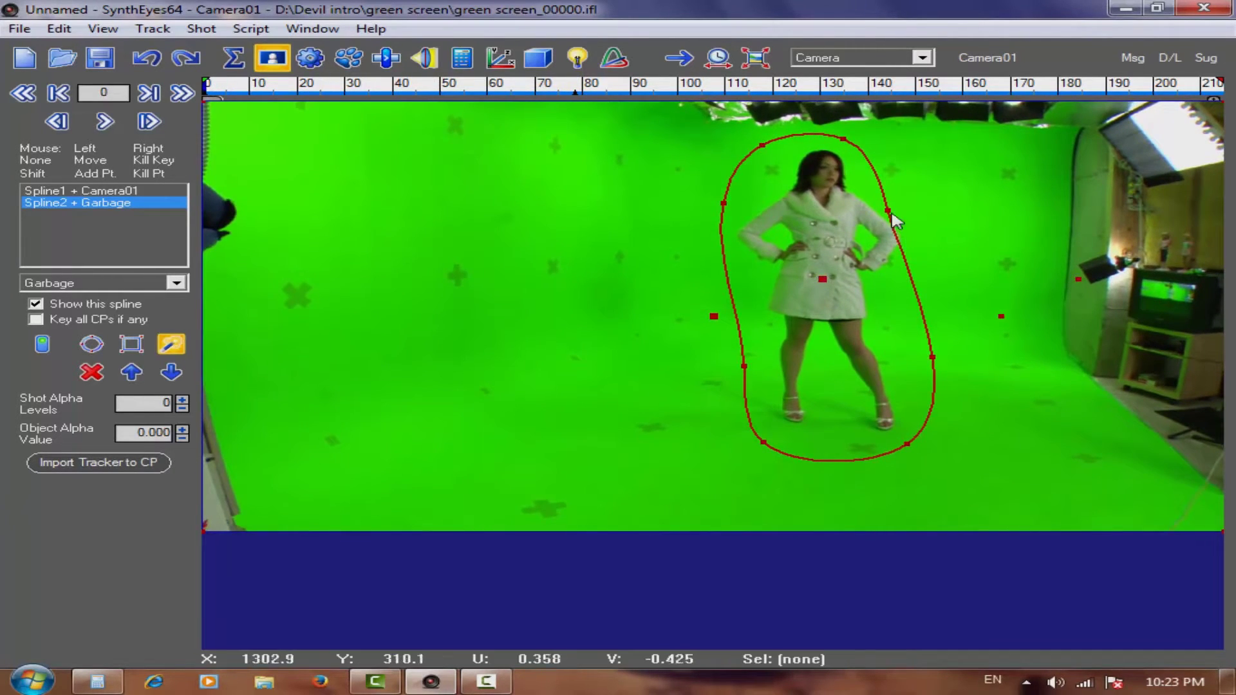
drag(888, 210, 913, 231)
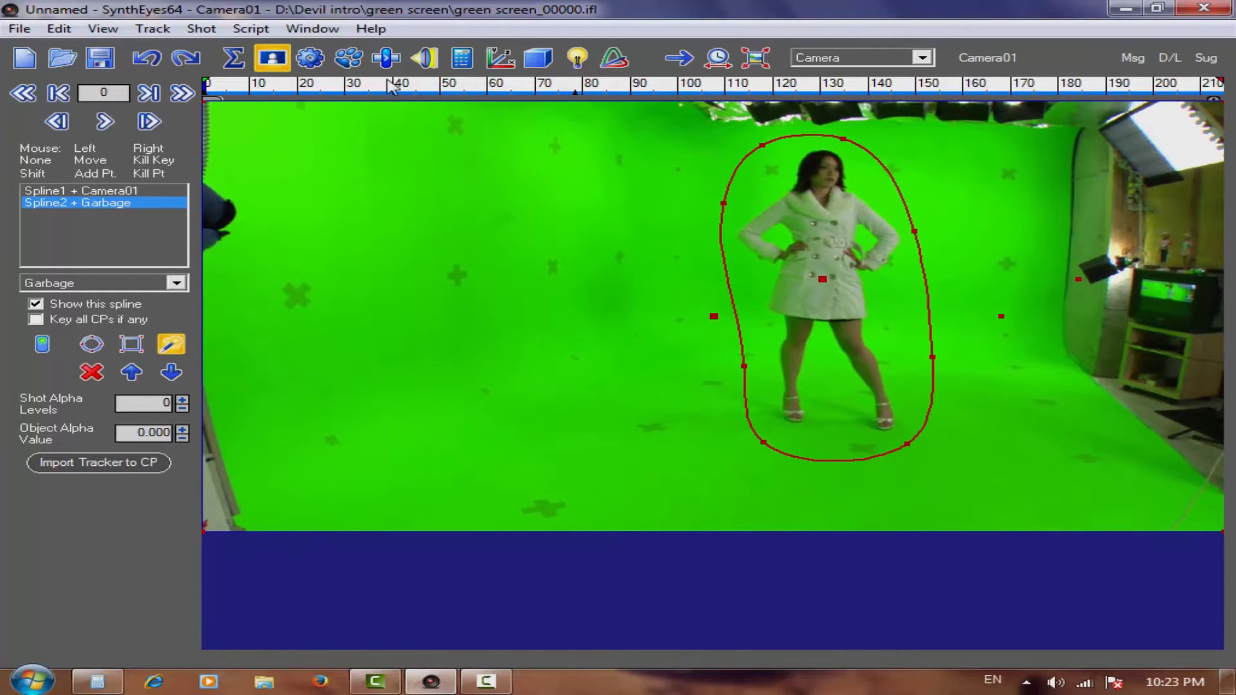
drag(391, 86, 1219, 87)
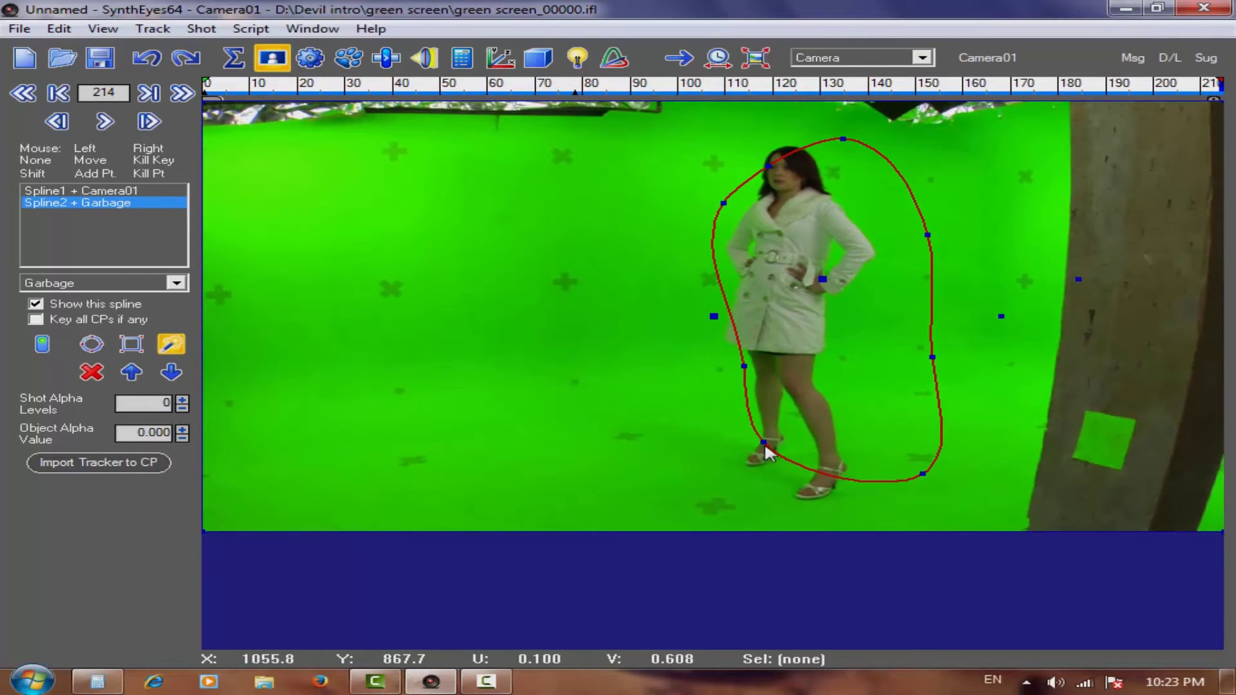
- At frame 214, fit the spline around her feet, head and legs, keeping it assigned to Garbage
drag(764, 448, 726, 475)
drag(923, 475, 804, 522)
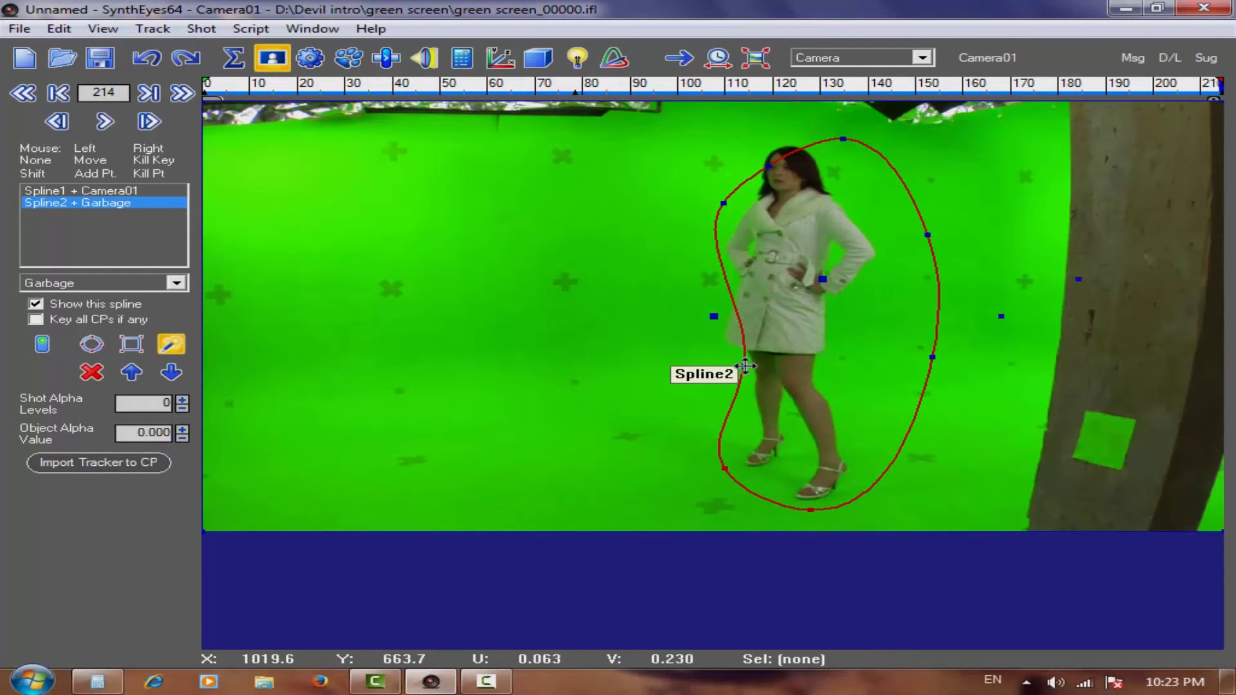
shift+drag(744, 366, 720, 367)
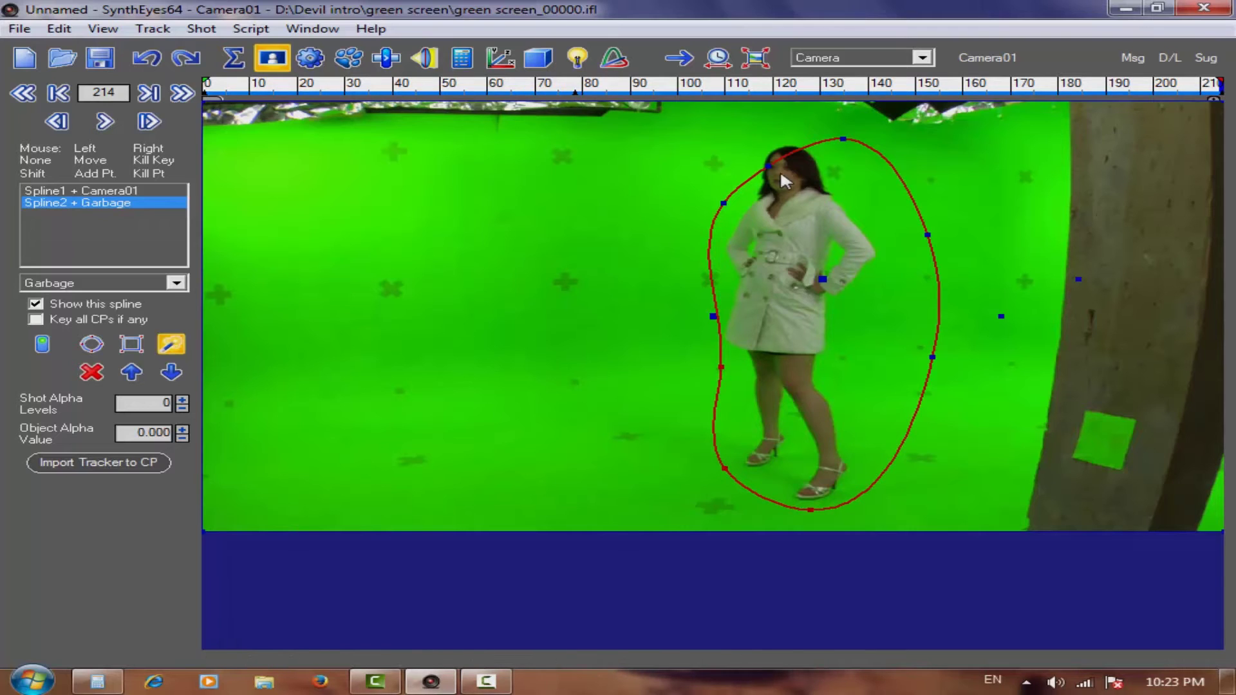
drag(769, 166, 731, 157)
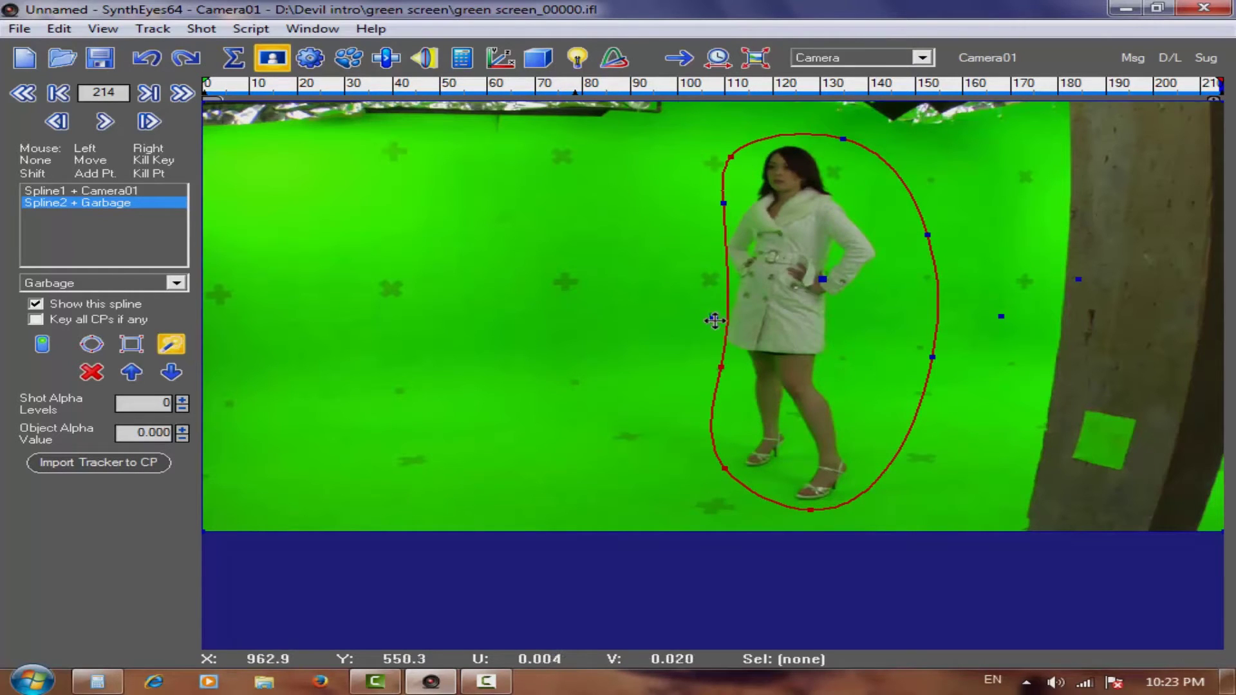
drag(720, 367, 701, 367)
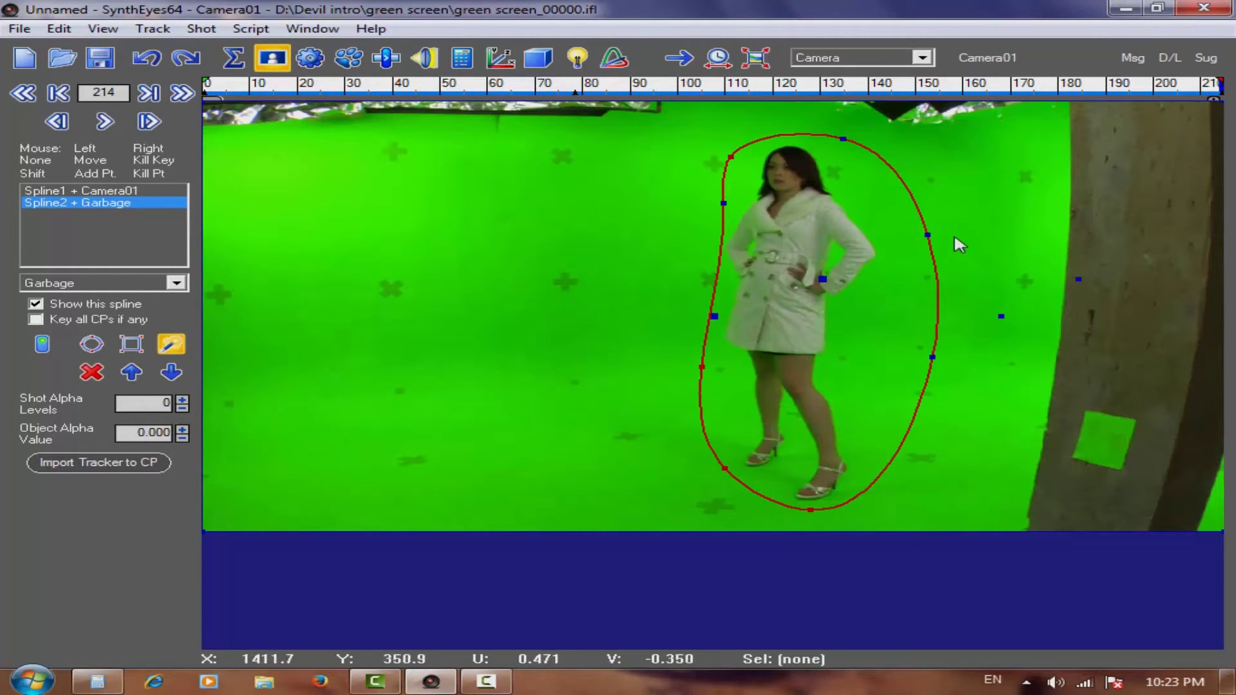
drag(926, 236, 904, 238)
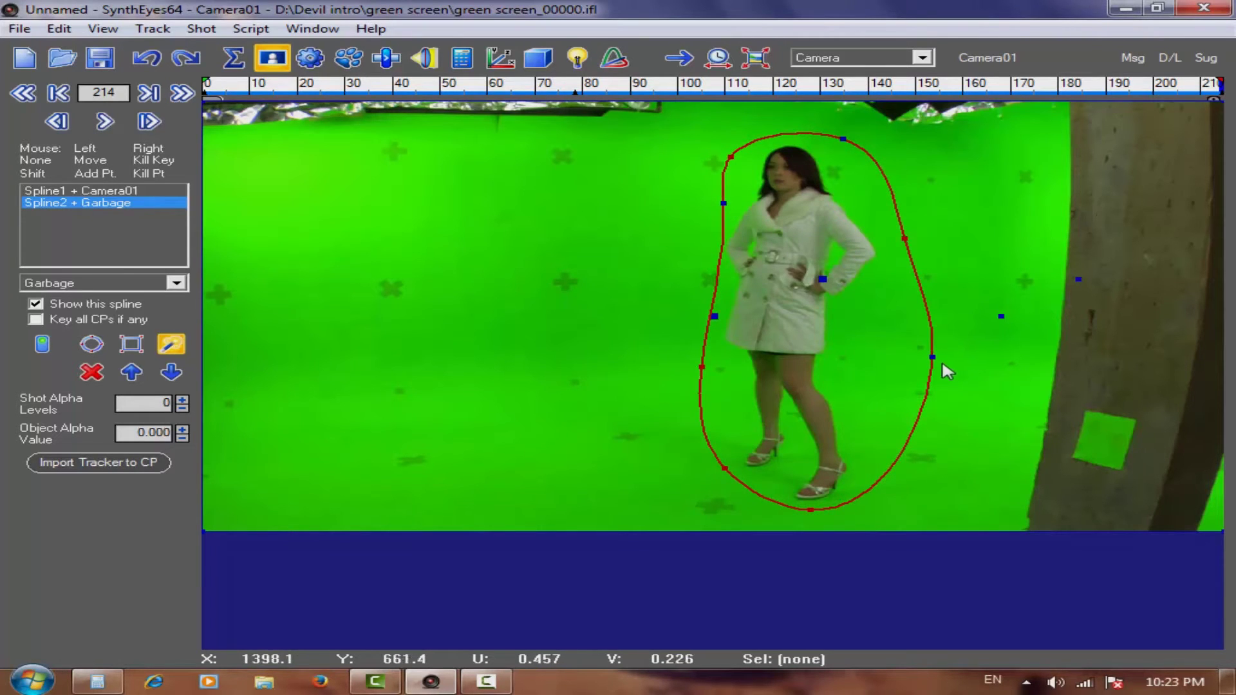
drag(933, 358, 892, 346)
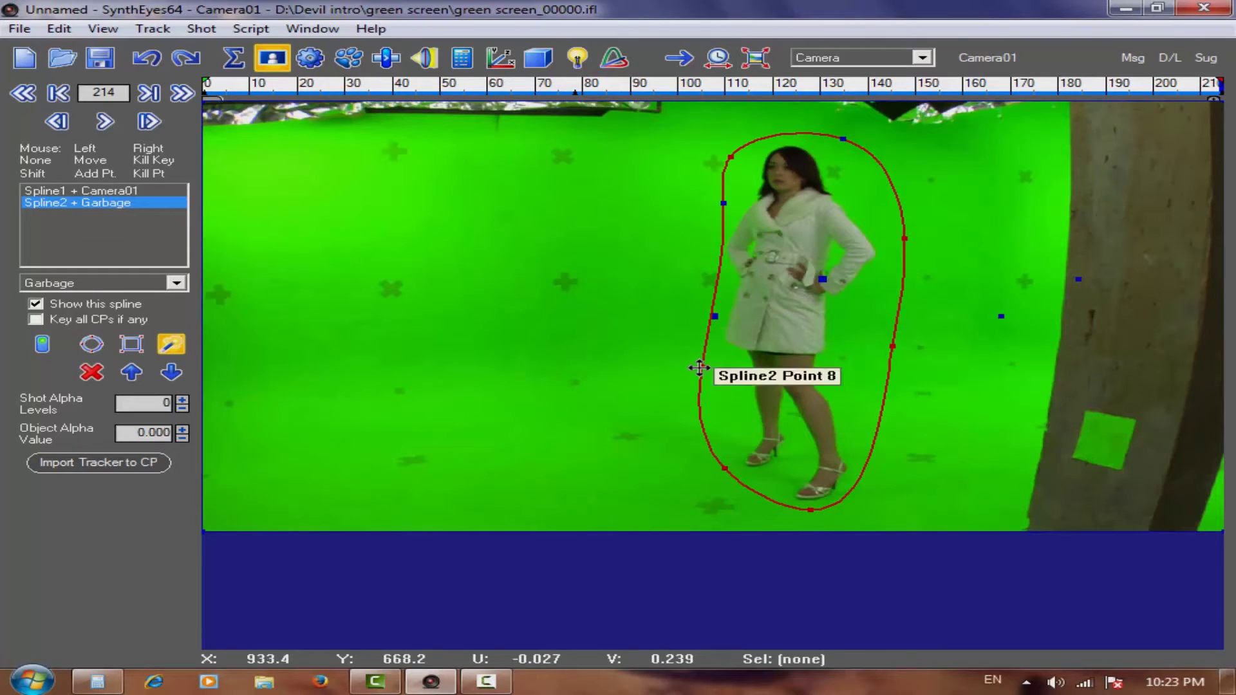
drag(699, 368, 688, 368)
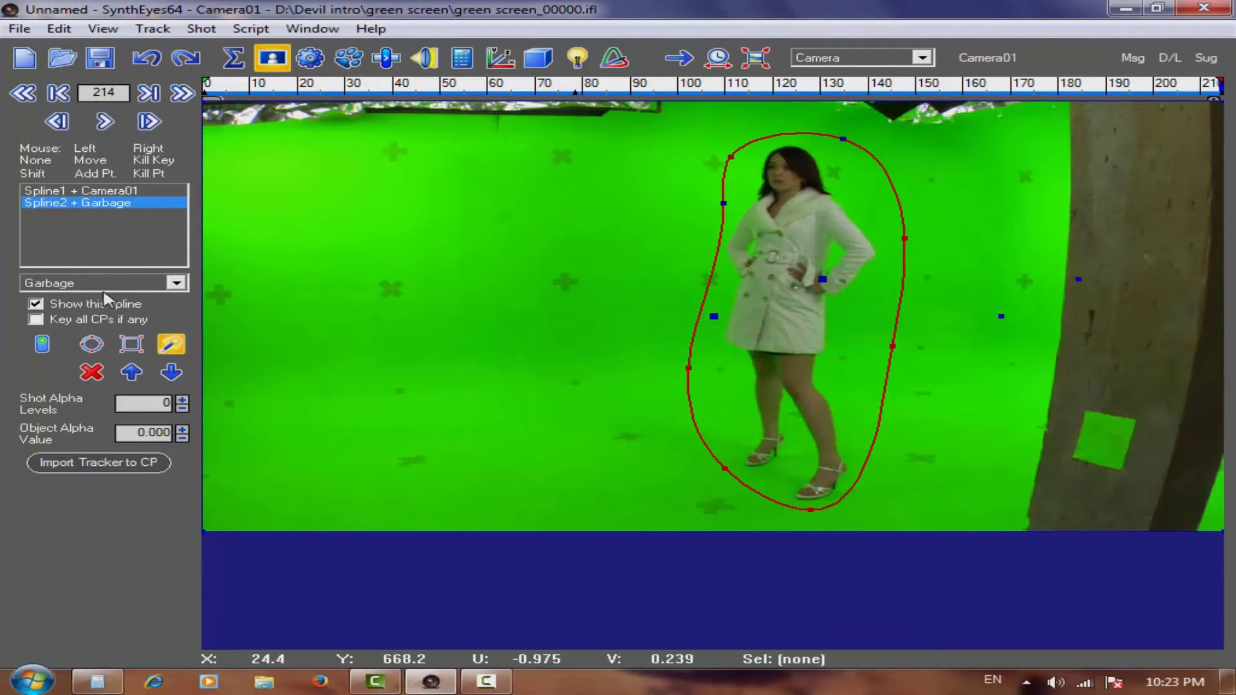
click(154, 284)
click(153, 284)
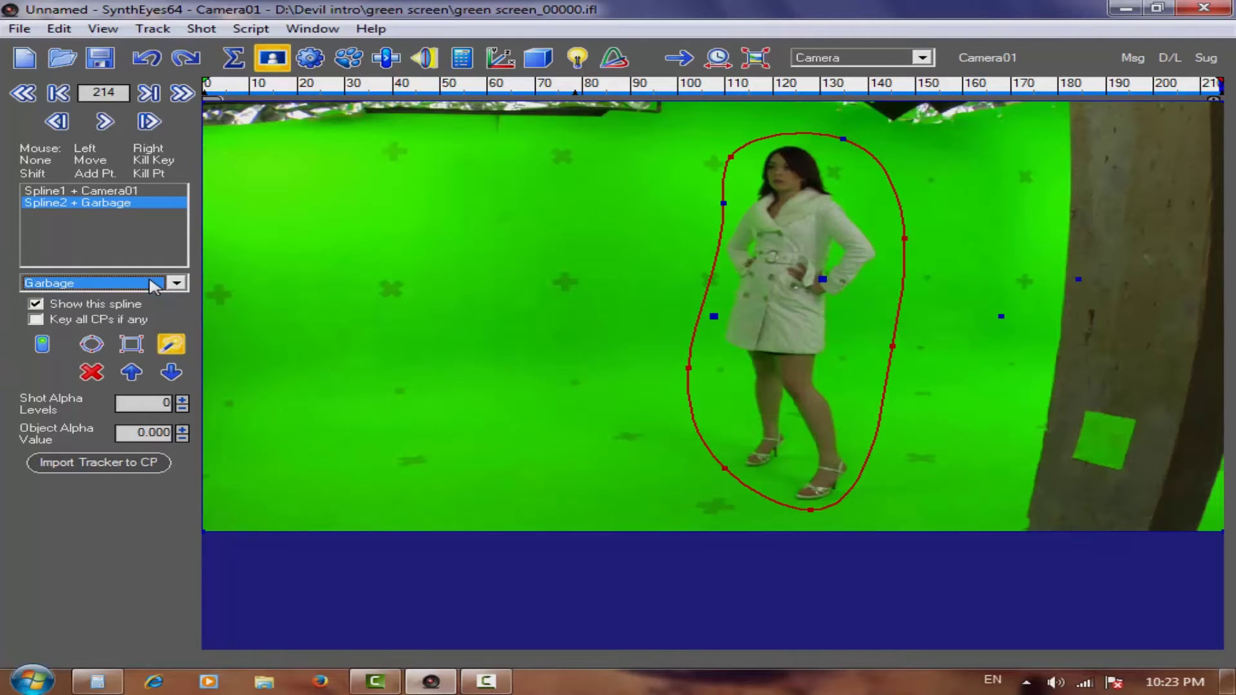
- Run AUTO from the Summary panel to track and solve the shot at 0.889 hpix
click(233, 63)
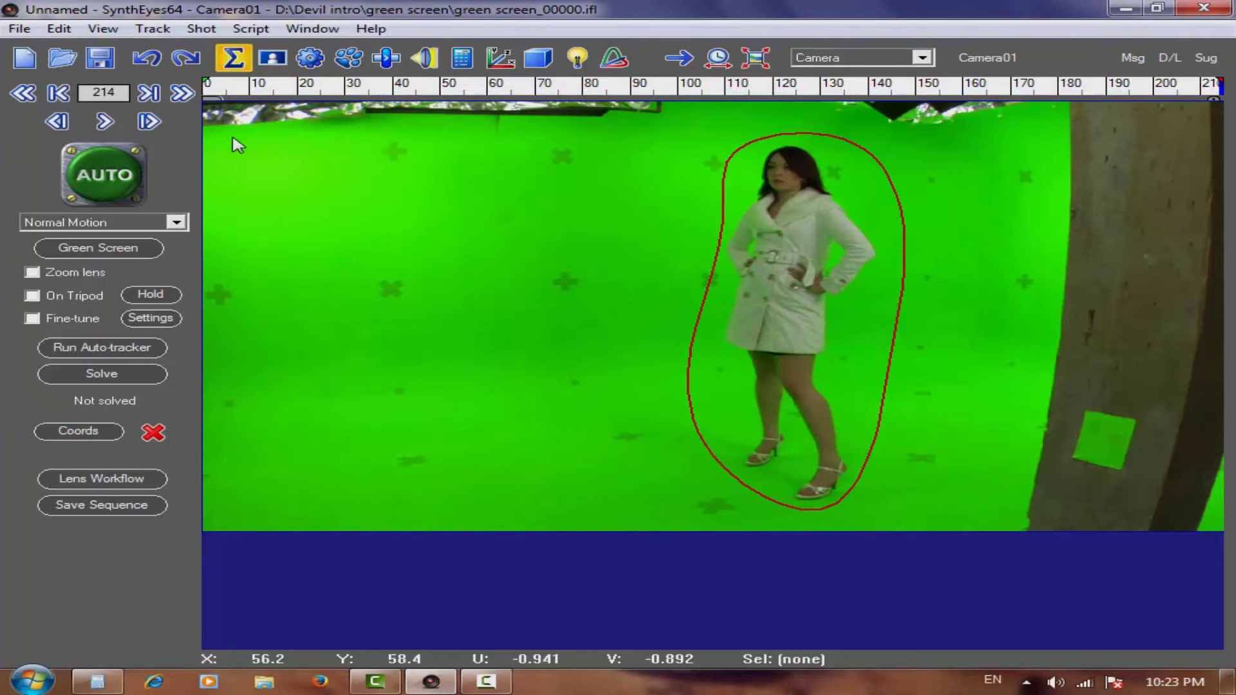
click(85, 191)
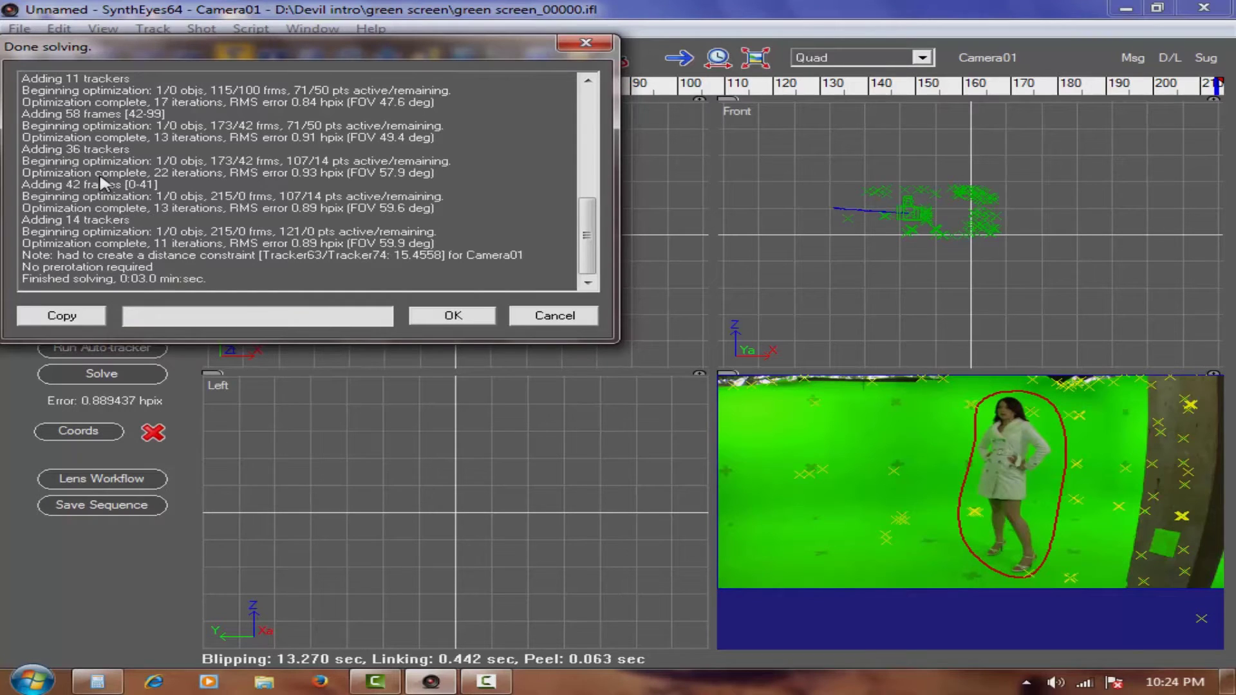
click(443, 319)
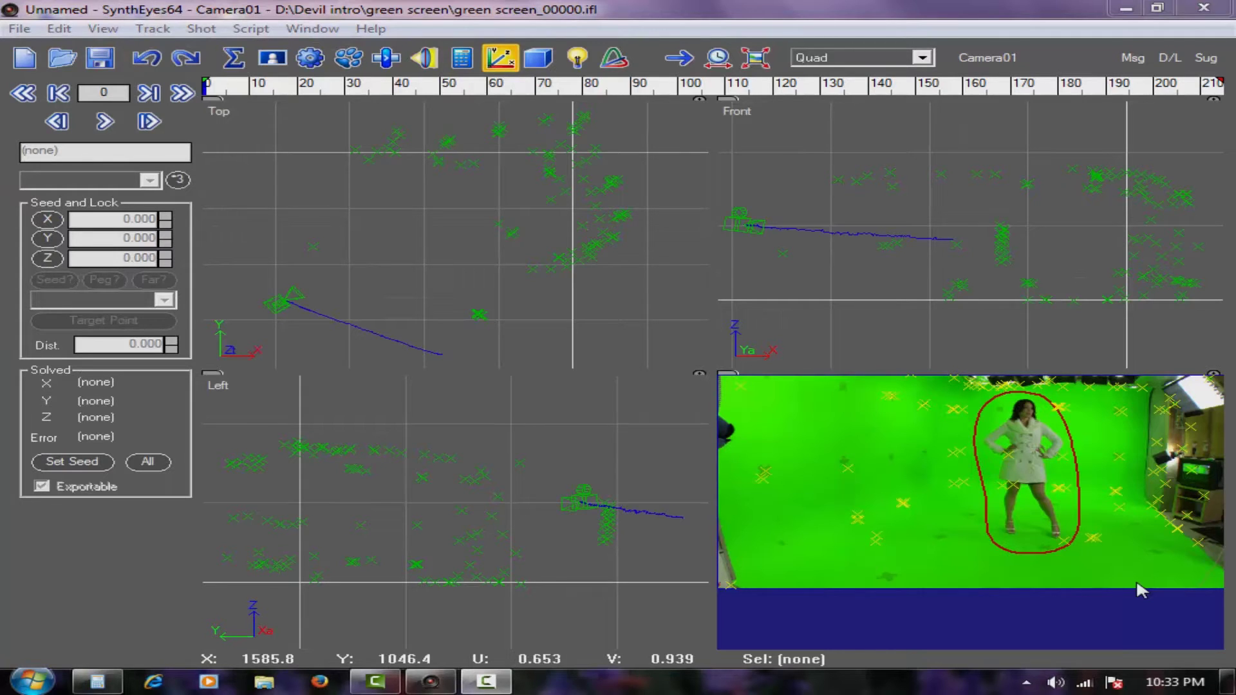
- Show the solved scene in a single Perspective view and play it, stopping at frame 120
key(p)
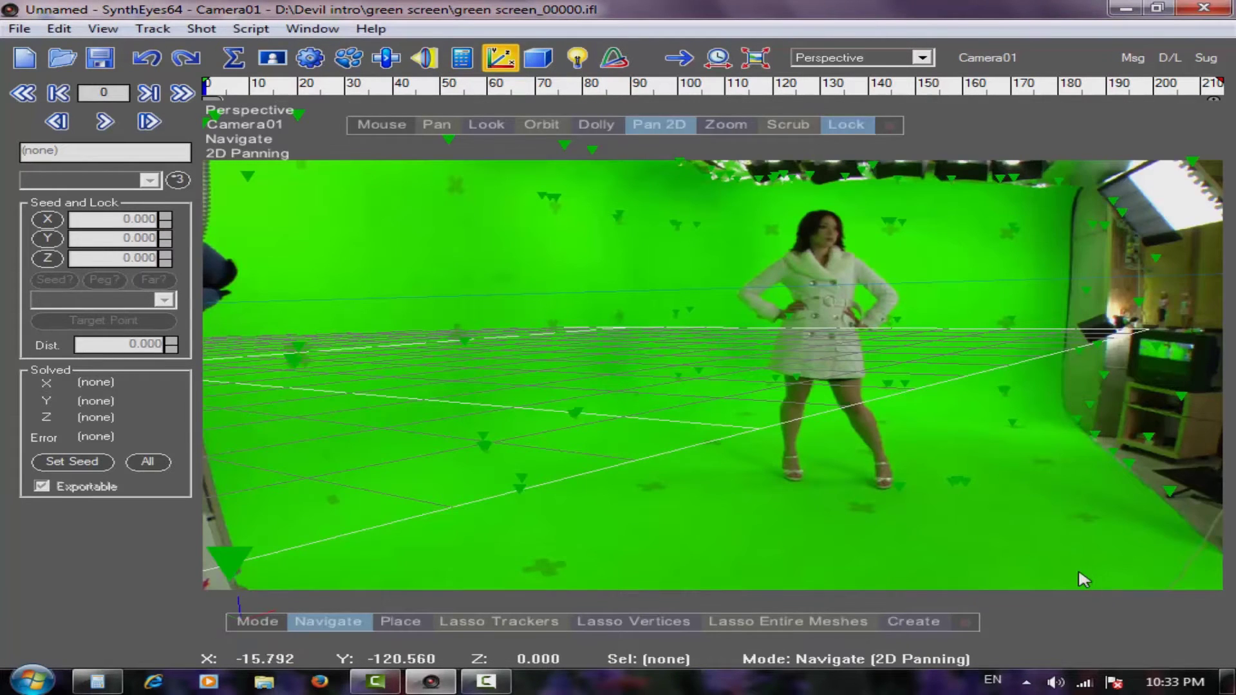
click(922, 58)
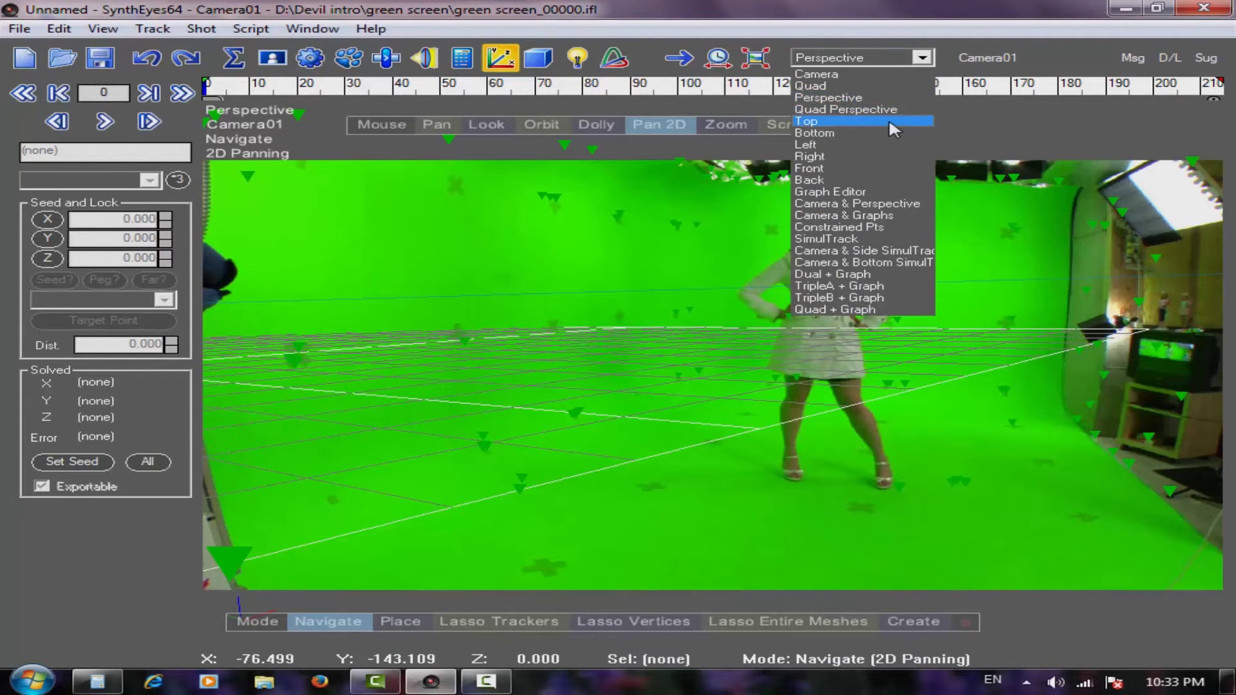
click(850, 95)
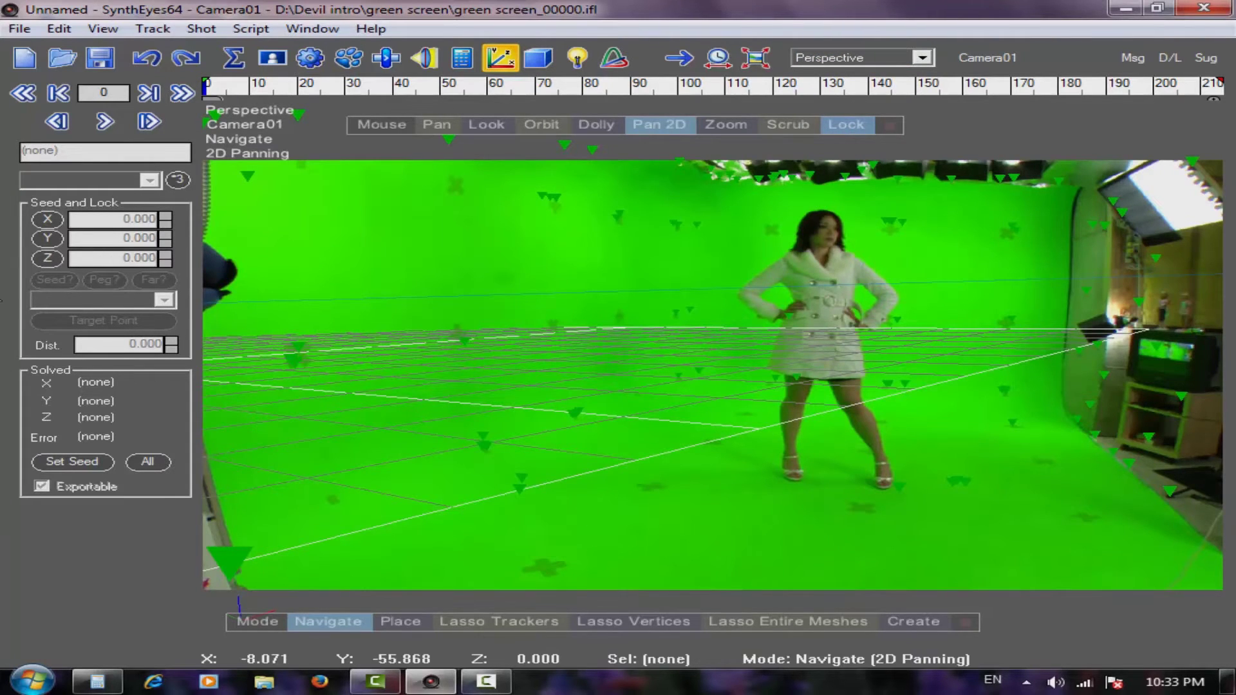
right_click(738, 281)
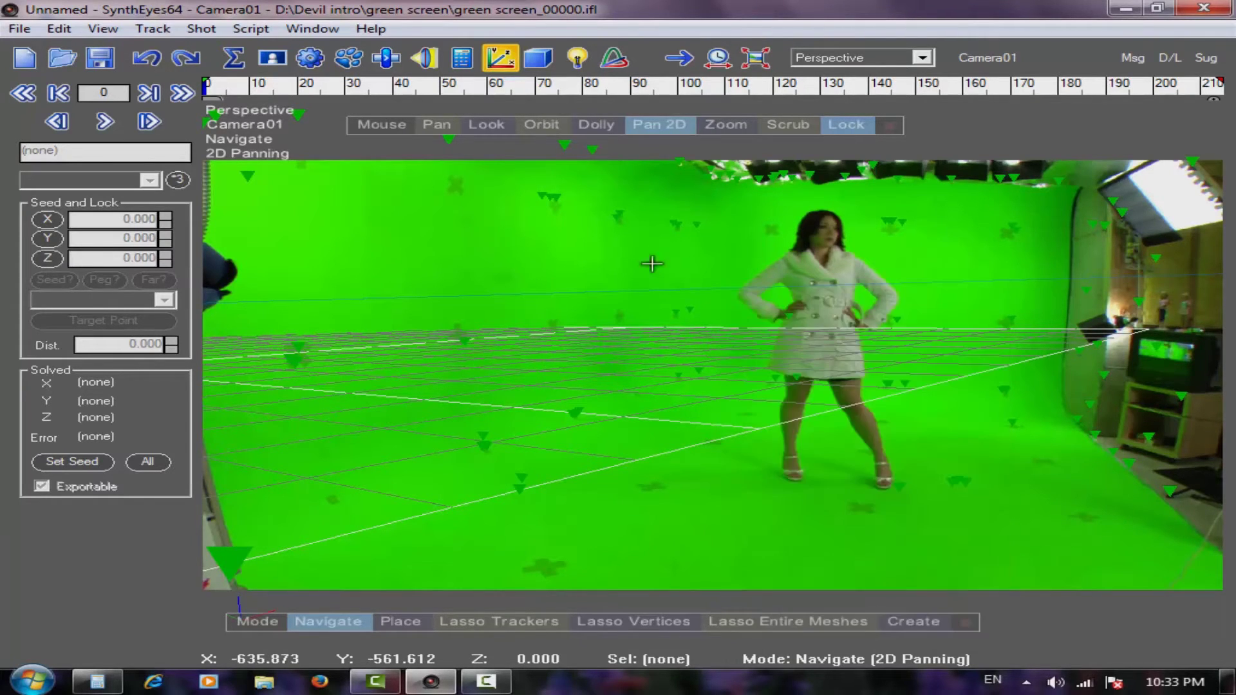
click(653, 267)
click(105, 122)
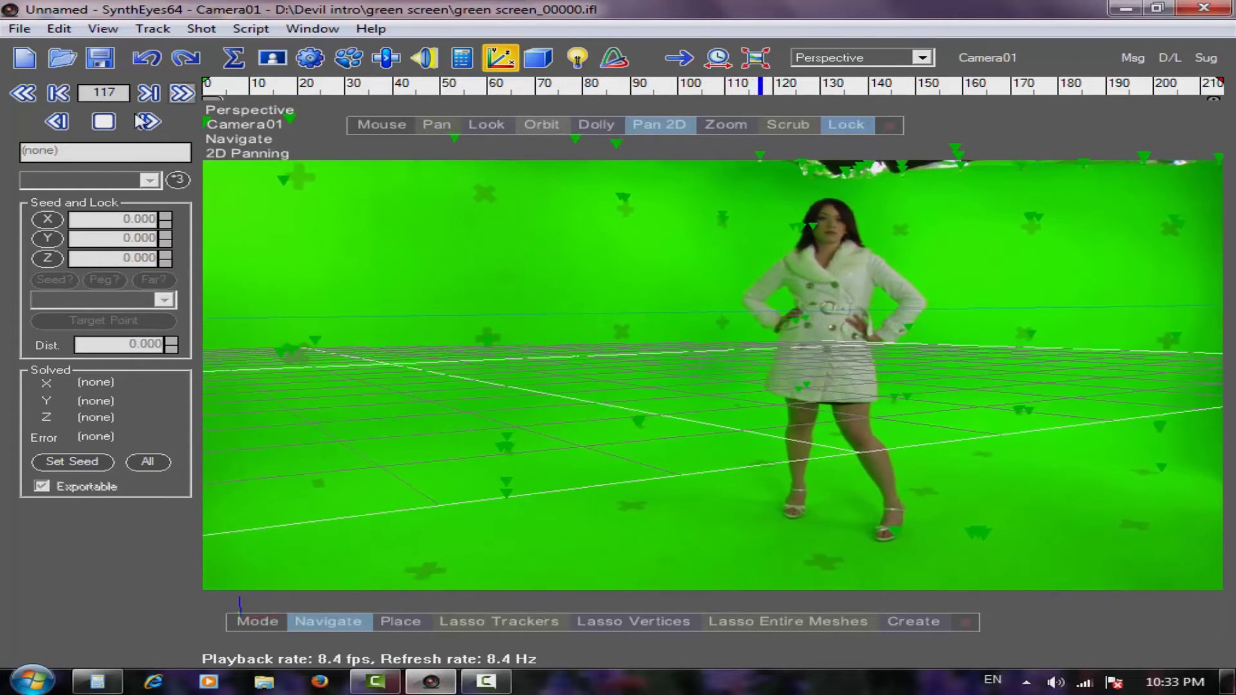
click(104, 123)
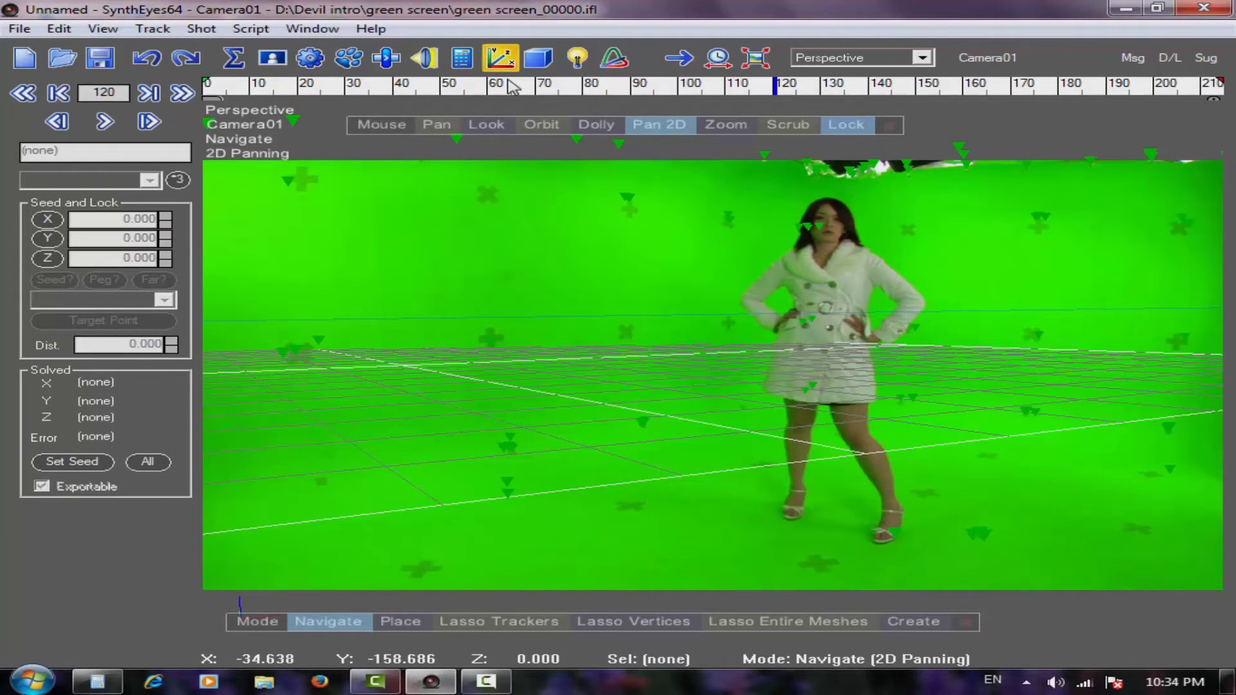
- Turn on coordinate-system setup and switch the main view to Camera
click(178, 179)
click(922, 59)
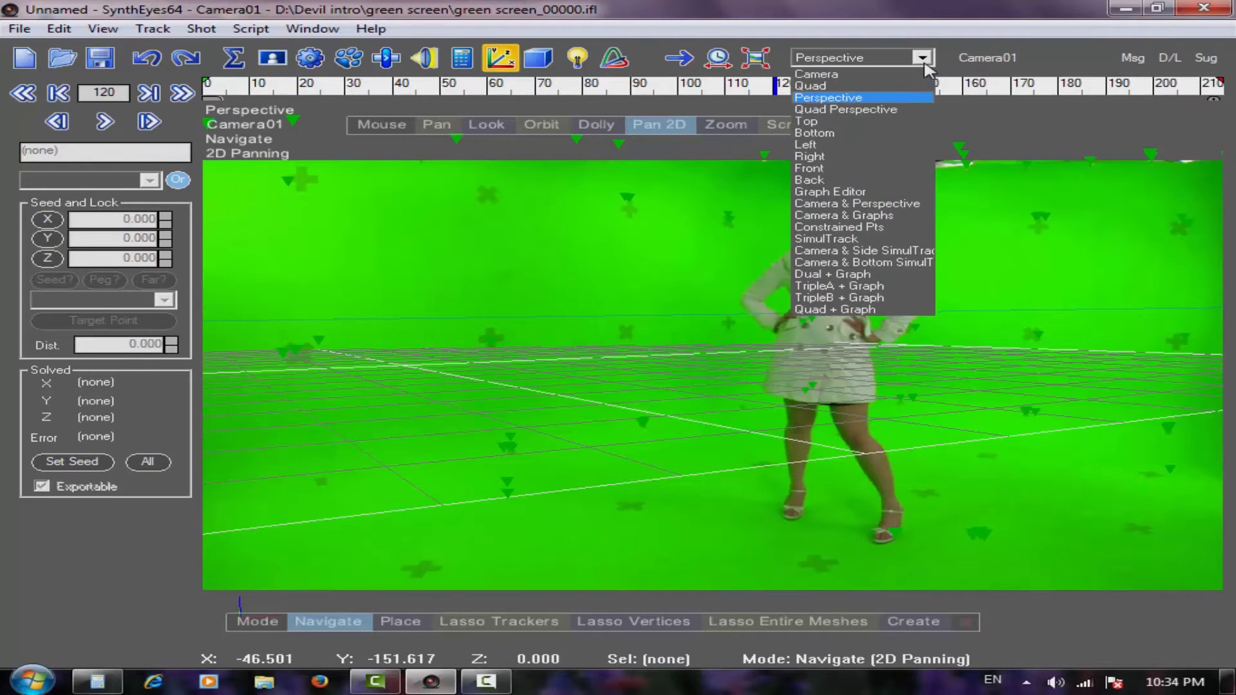
click(851, 75)
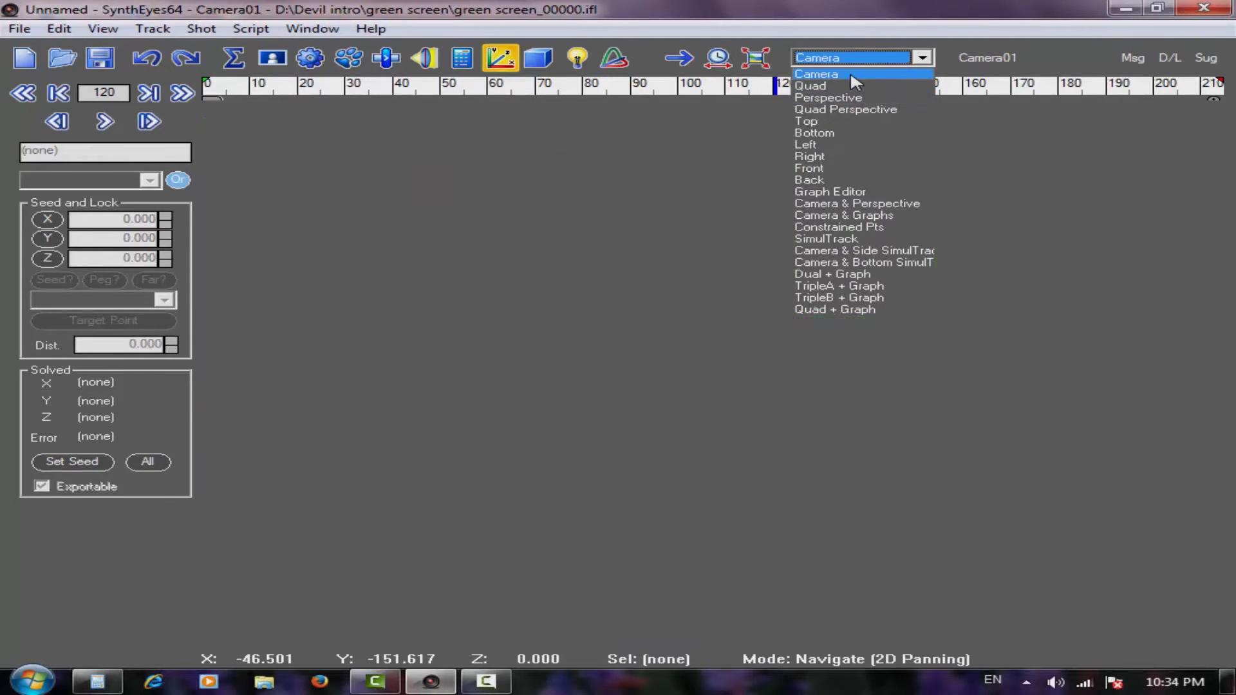
- Set Tracker78 as origin, lock Tracker41 at X 20, put Tracker7 on XY, and re-solve
click(973, 455)
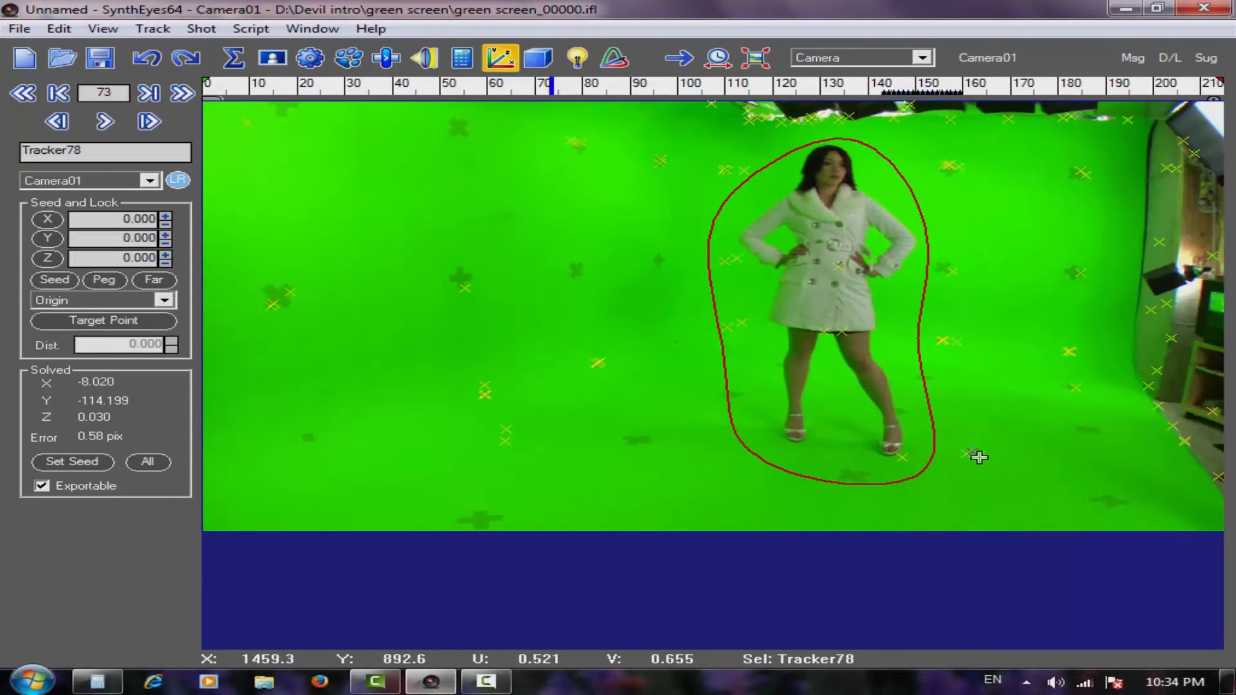
click(507, 438)
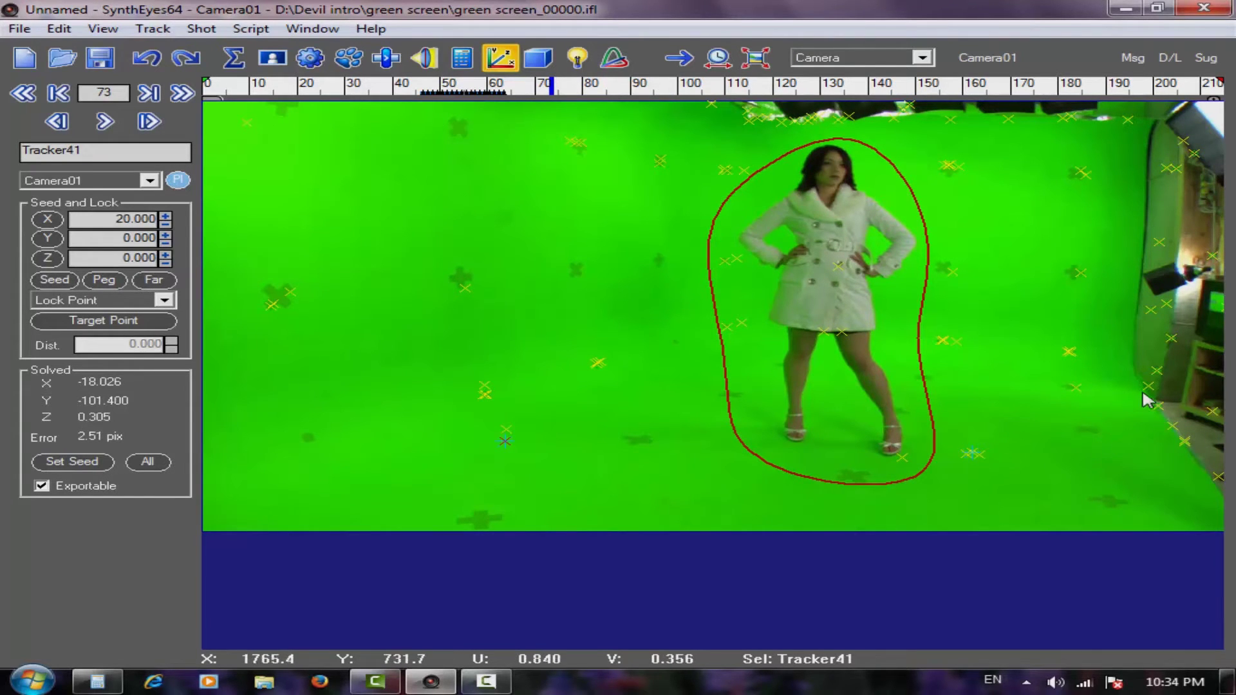
click(1216, 475)
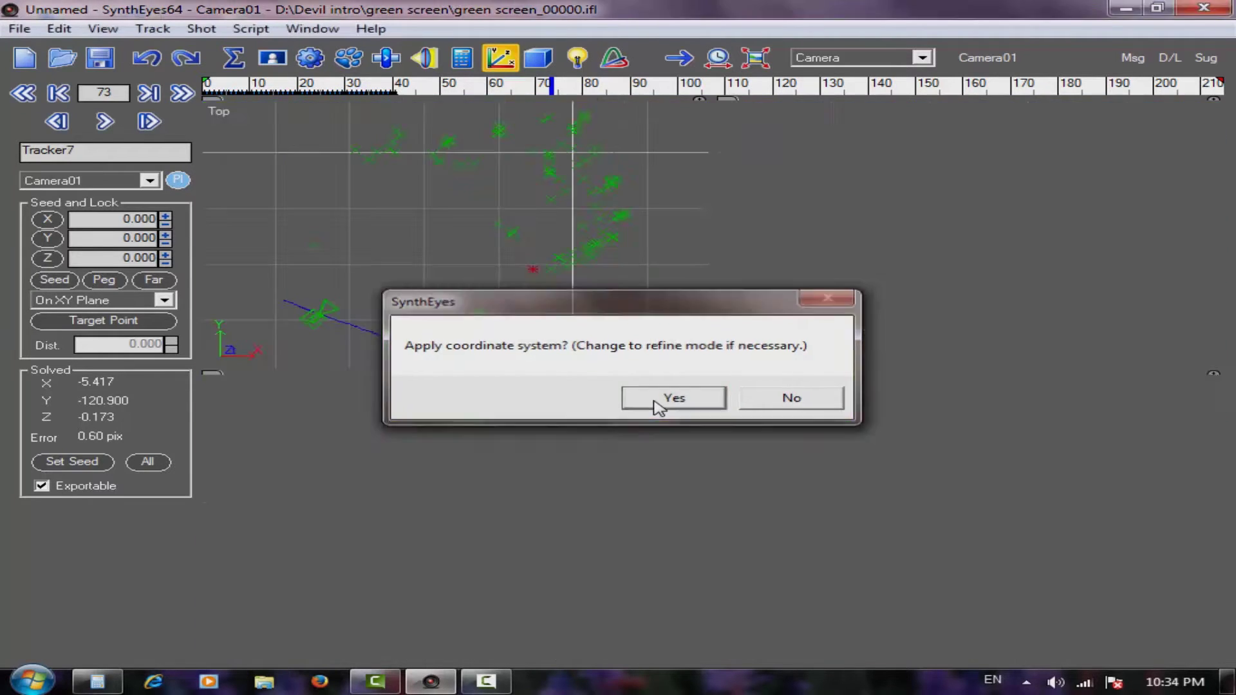
click(653, 400)
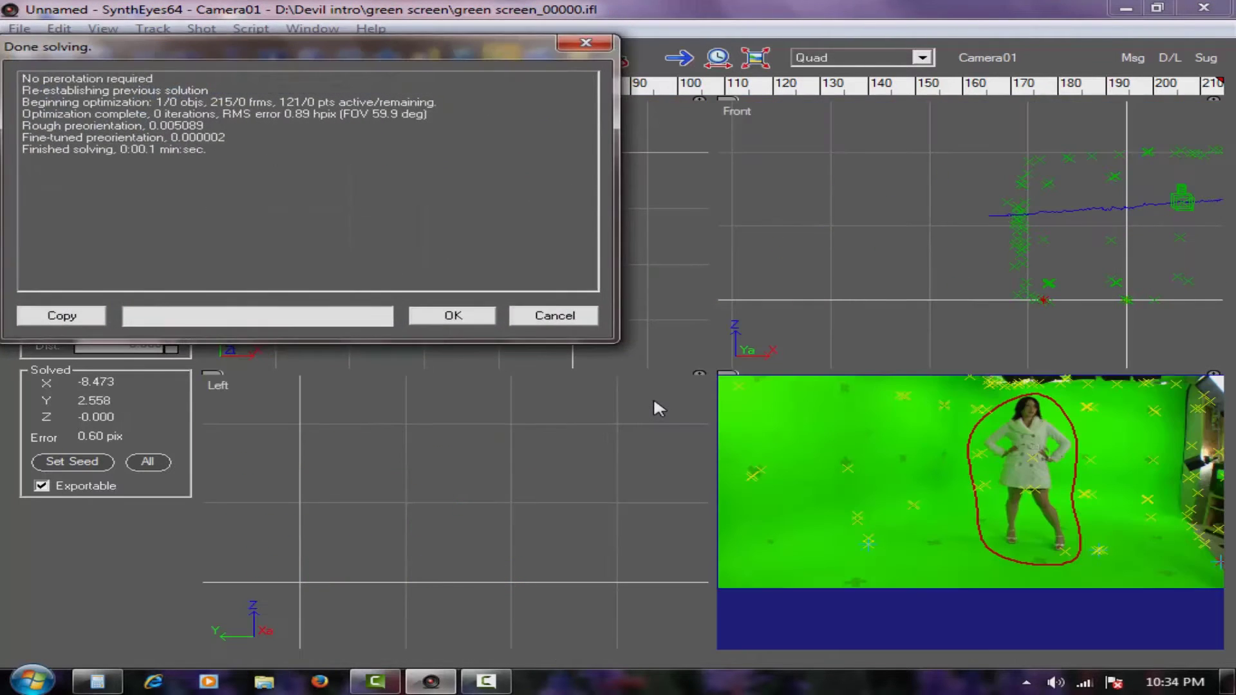
click(453, 316)
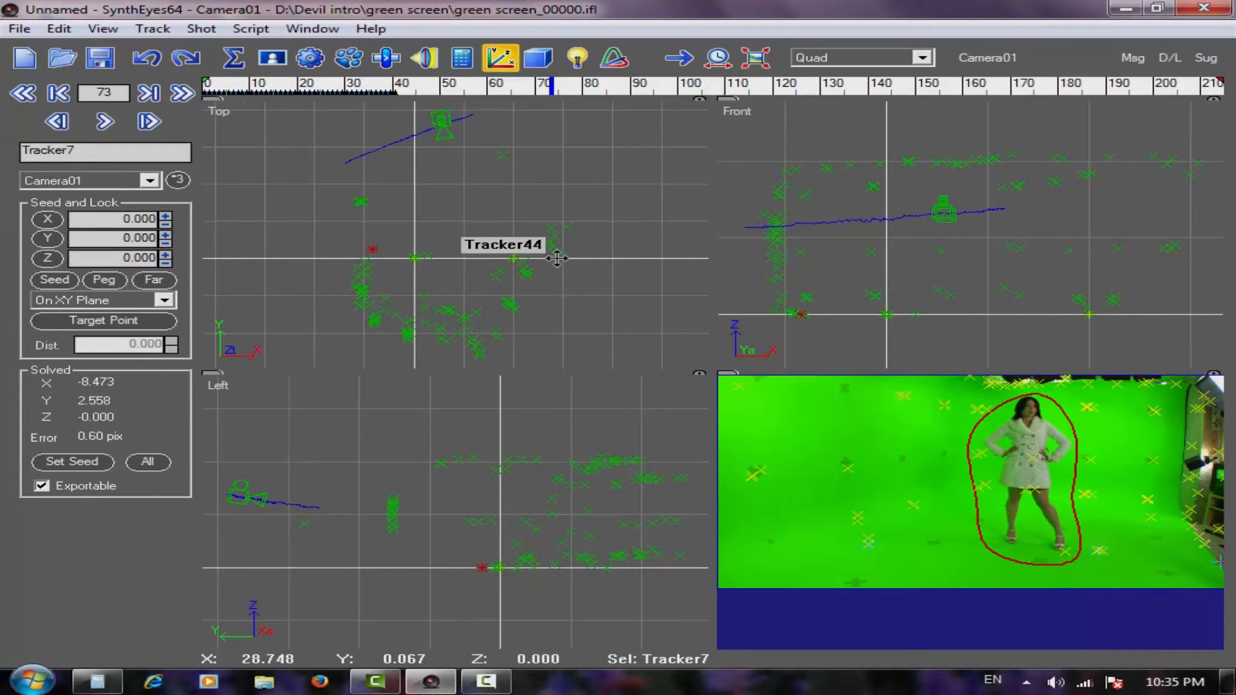
- Review the re-solved shot in a single Perspective view, with the grid on the studio floor
key(p)
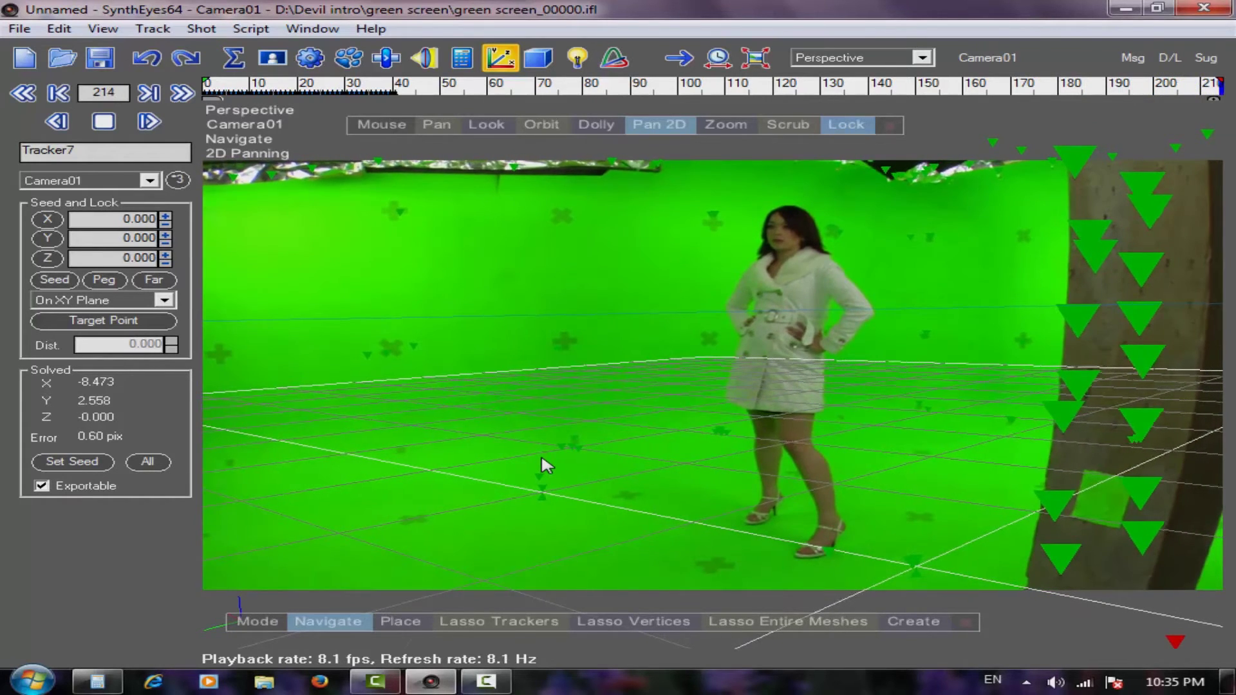
key(space)
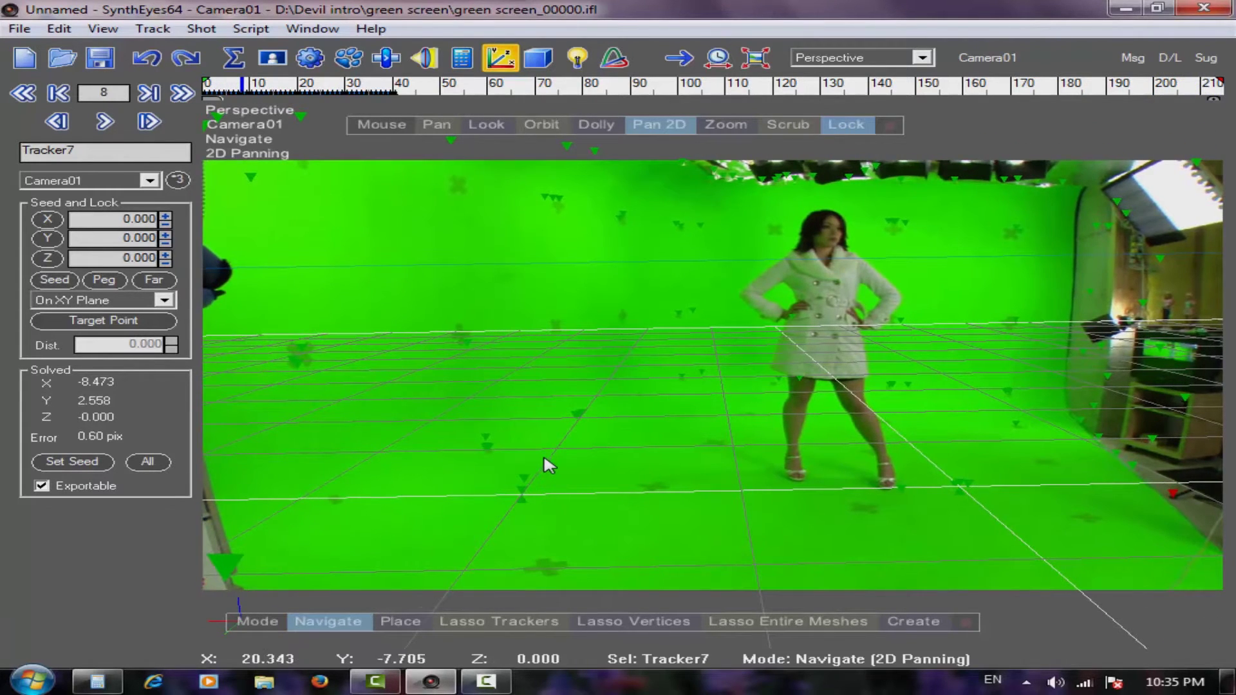
click(166, 30)
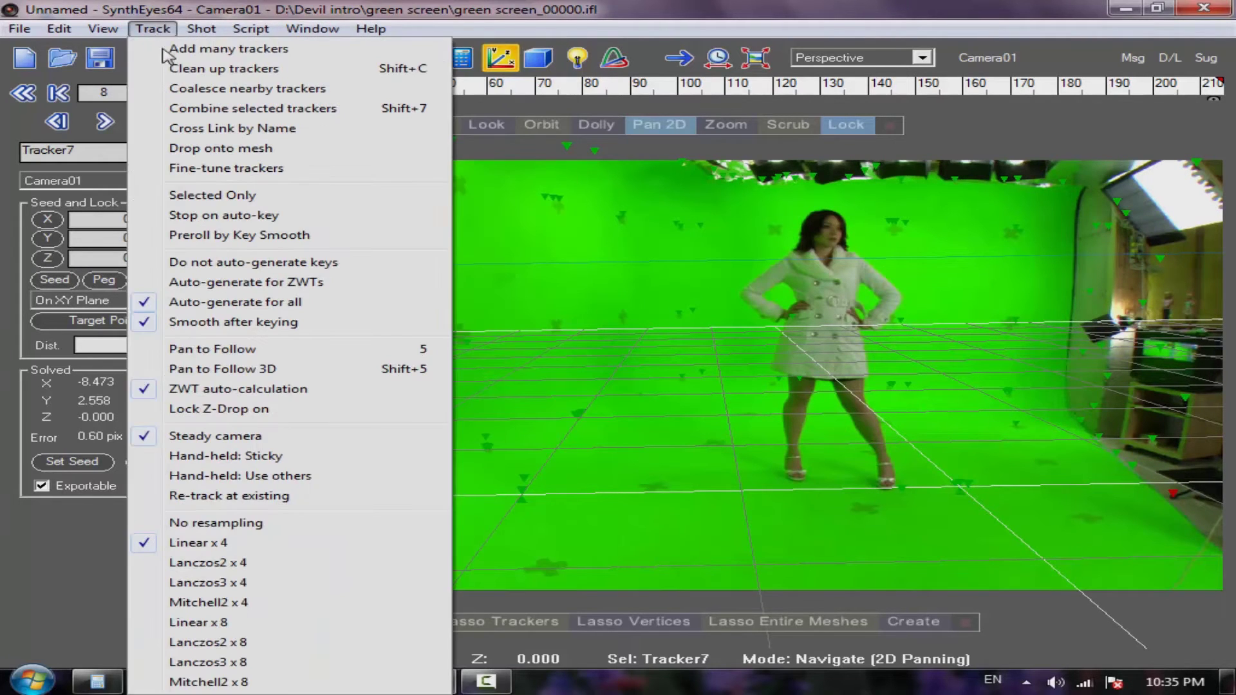
- Clean up trackers, previewing high-error, short-lived, far-ish and bad-frame trackers, then fix them
click(275, 70)
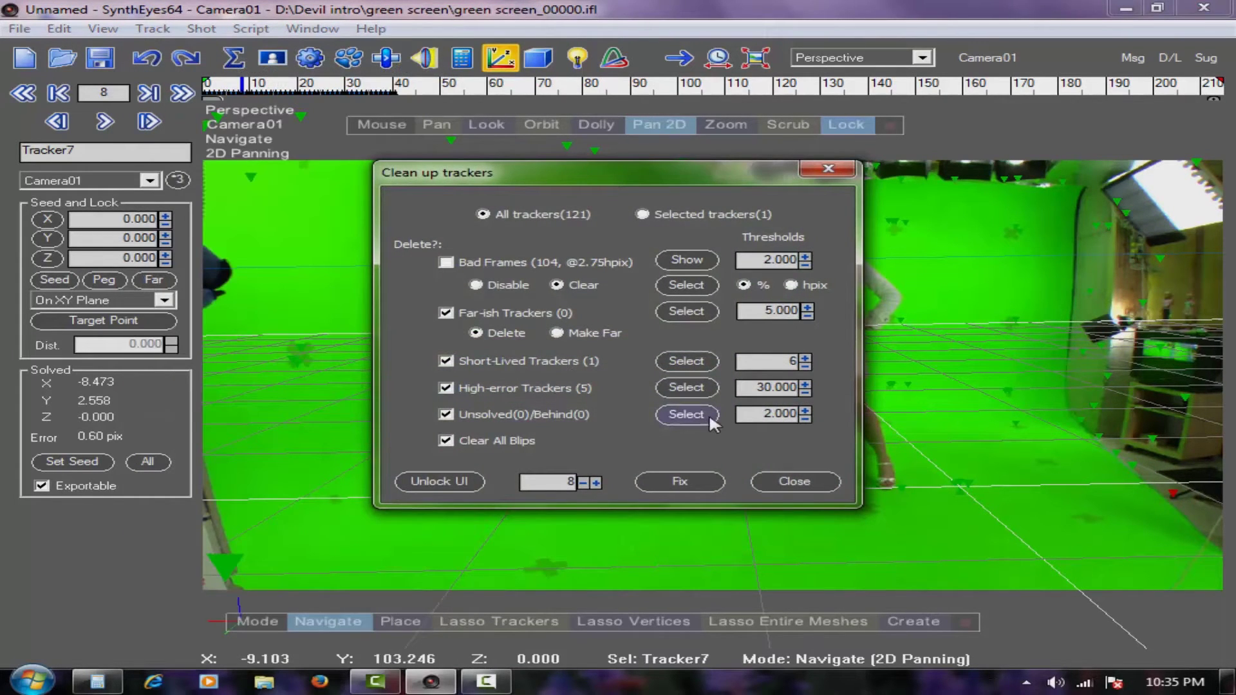
click(699, 390)
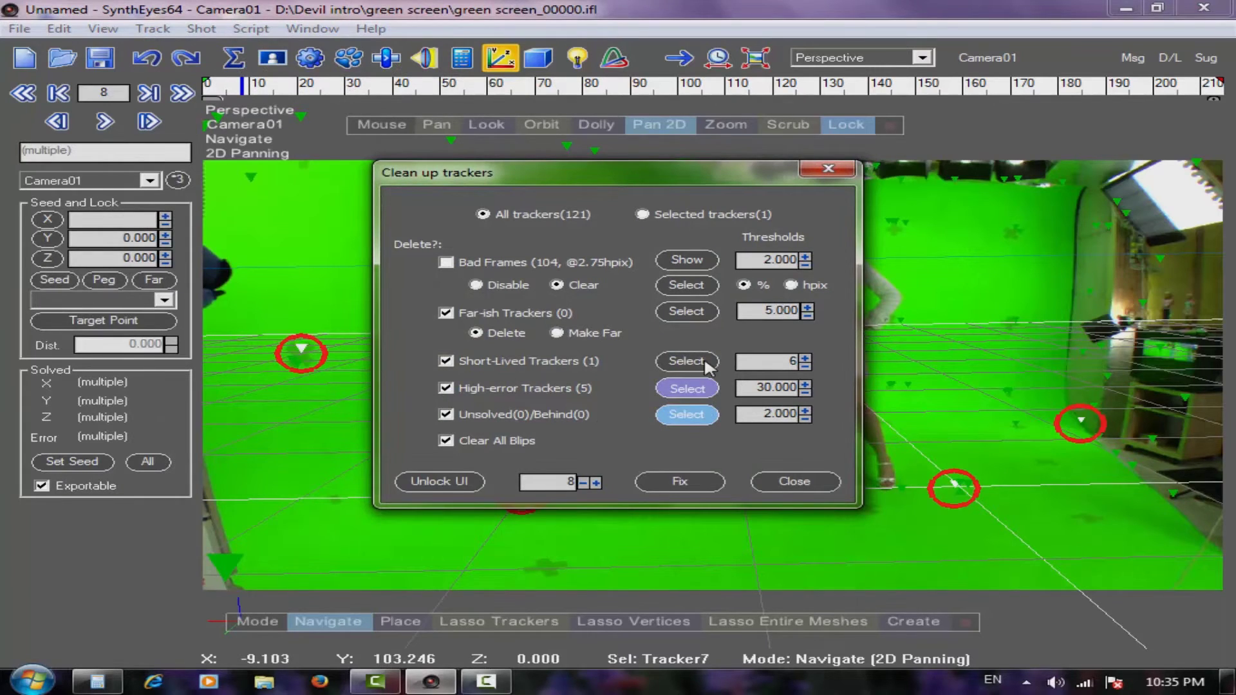
click(706, 362)
click(703, 309)
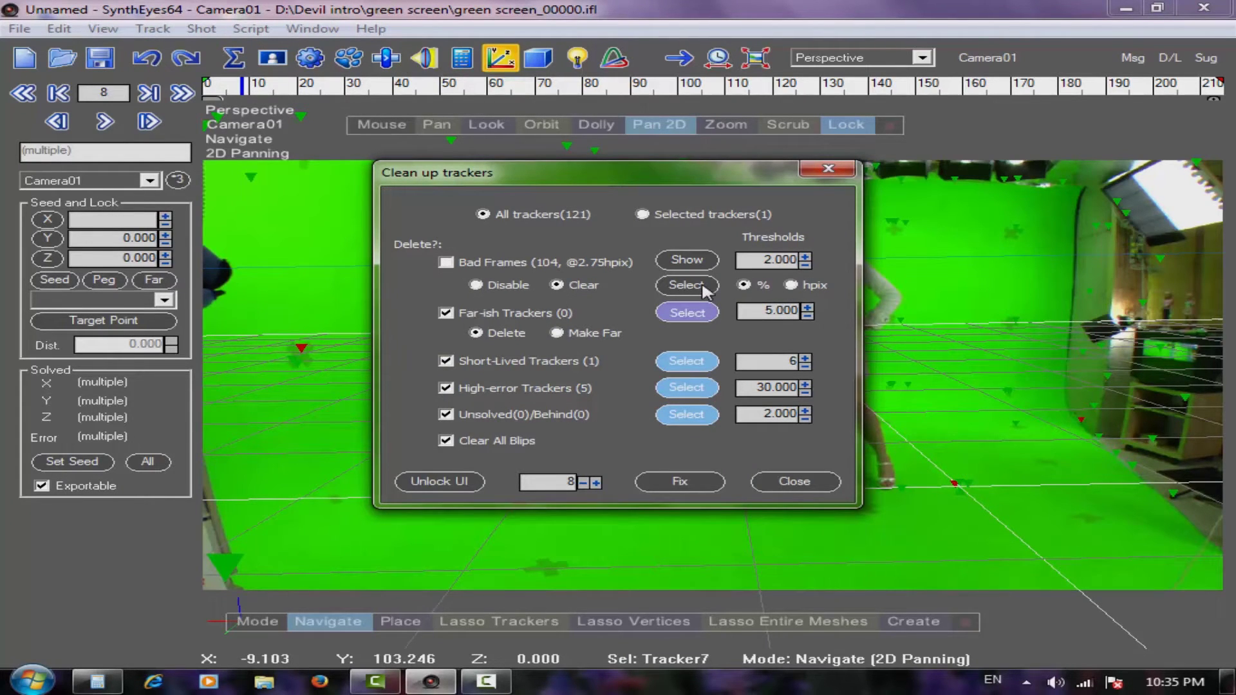
click(701, 287)
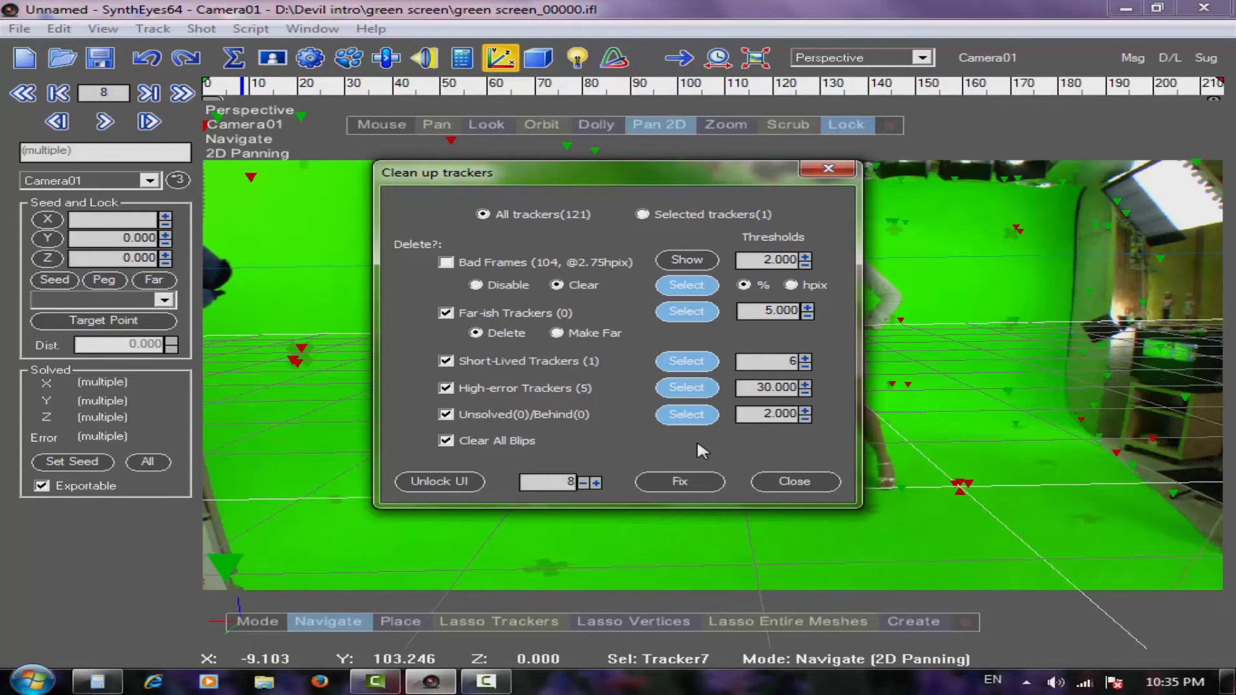
click(680, 481)
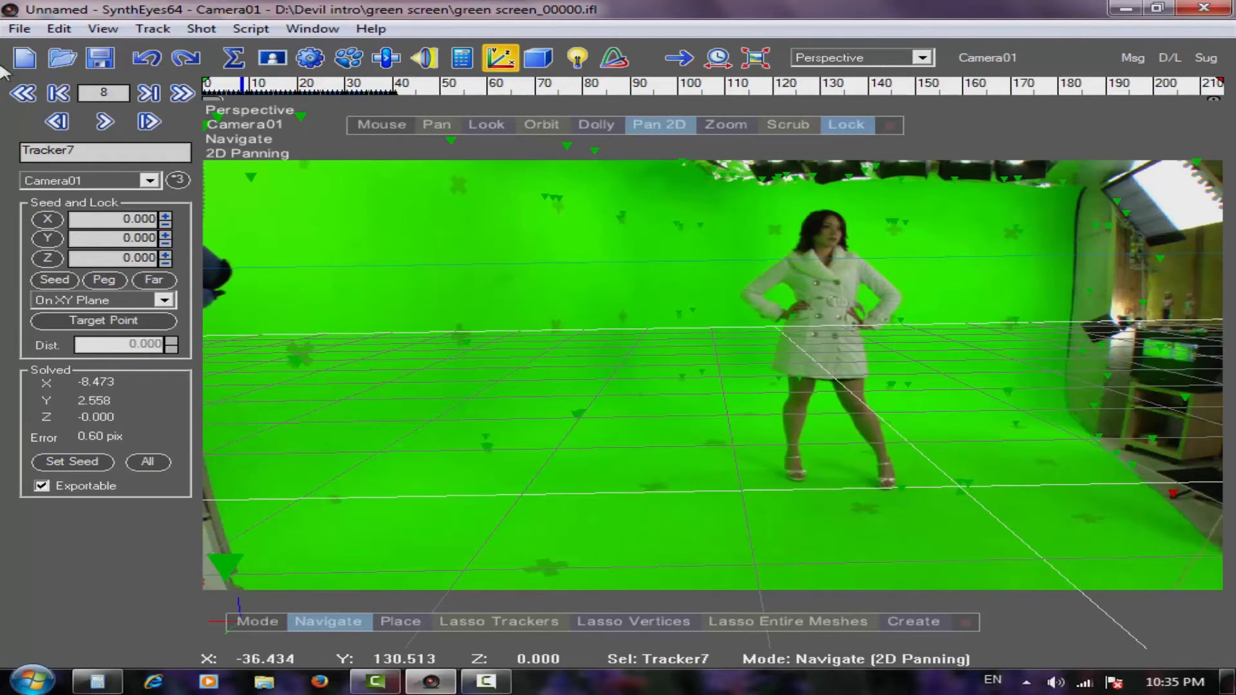
- Re-solve the cleaned-up shot from the Solver panel, reaching 0.8159 hpix error
click(462, 58)
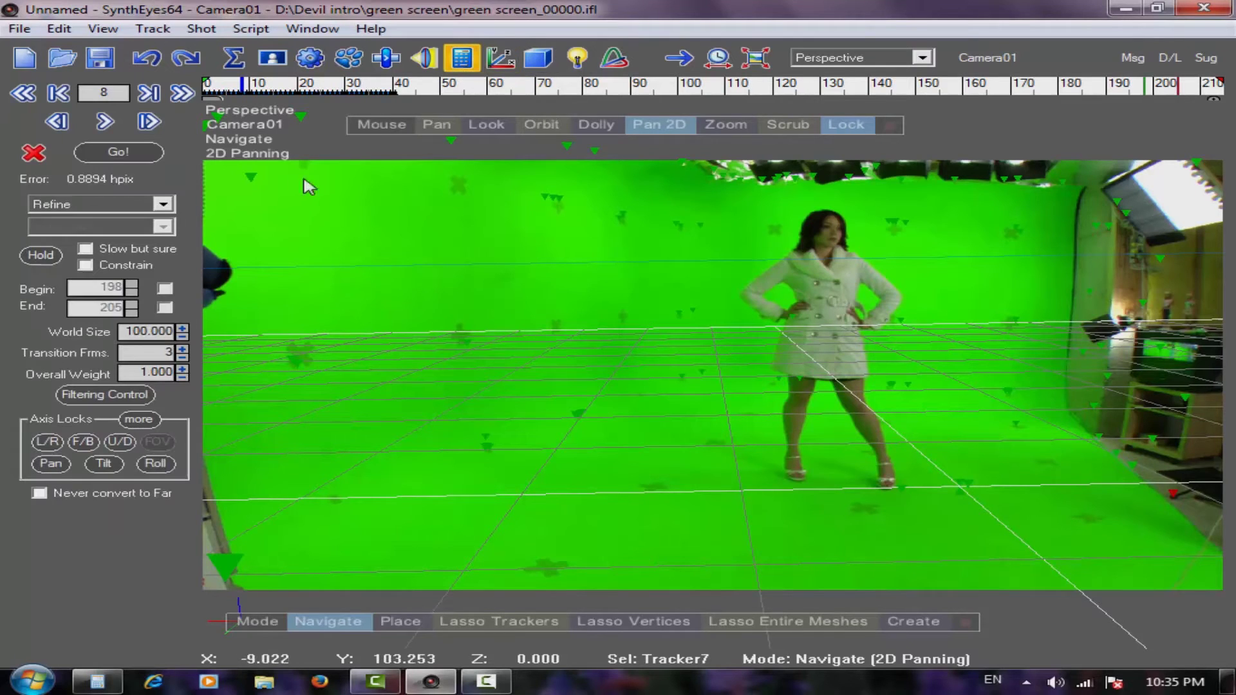
click(118, 152)
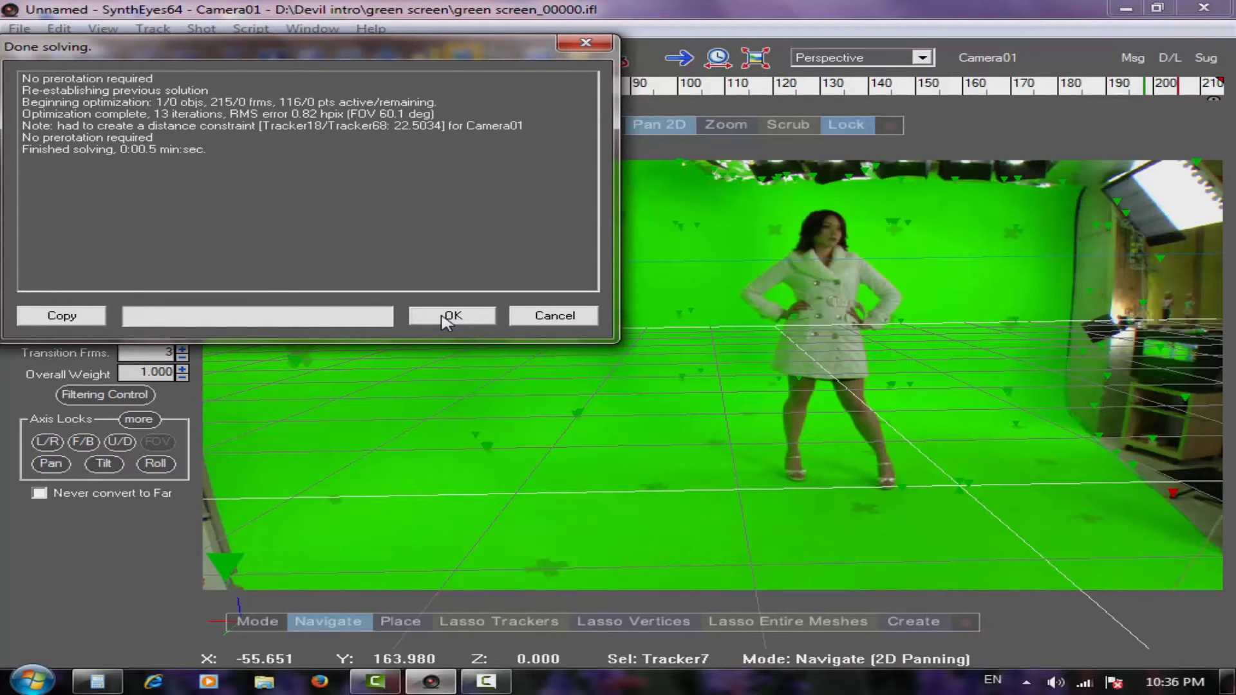
click(446, 315)
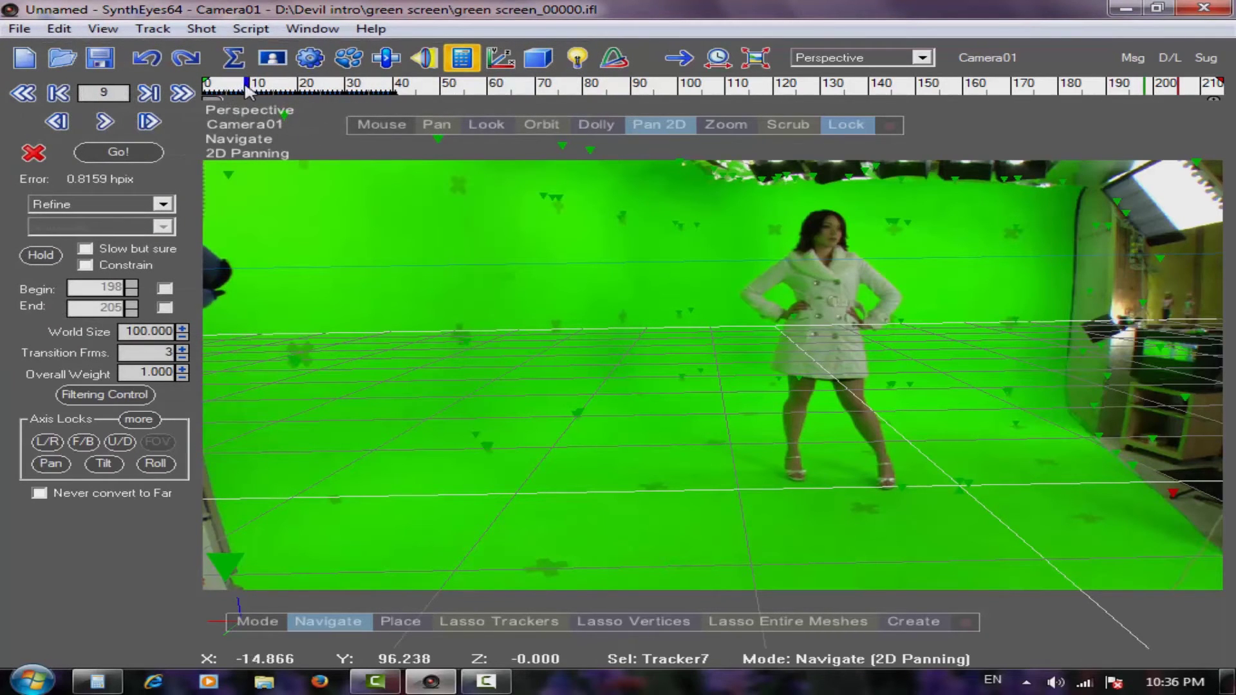
- Play the shot from frame 0 to review the refined solve
drag(248, 90, 124, 92)
click(114, 131)
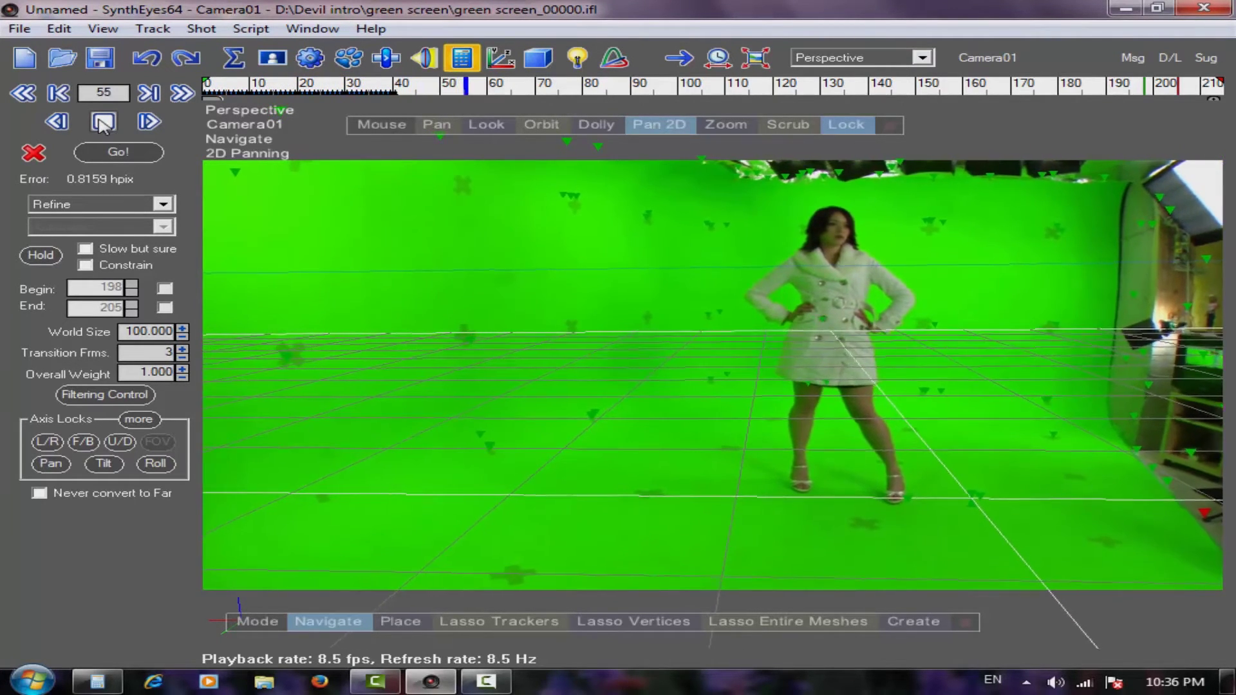
click(103, 122)
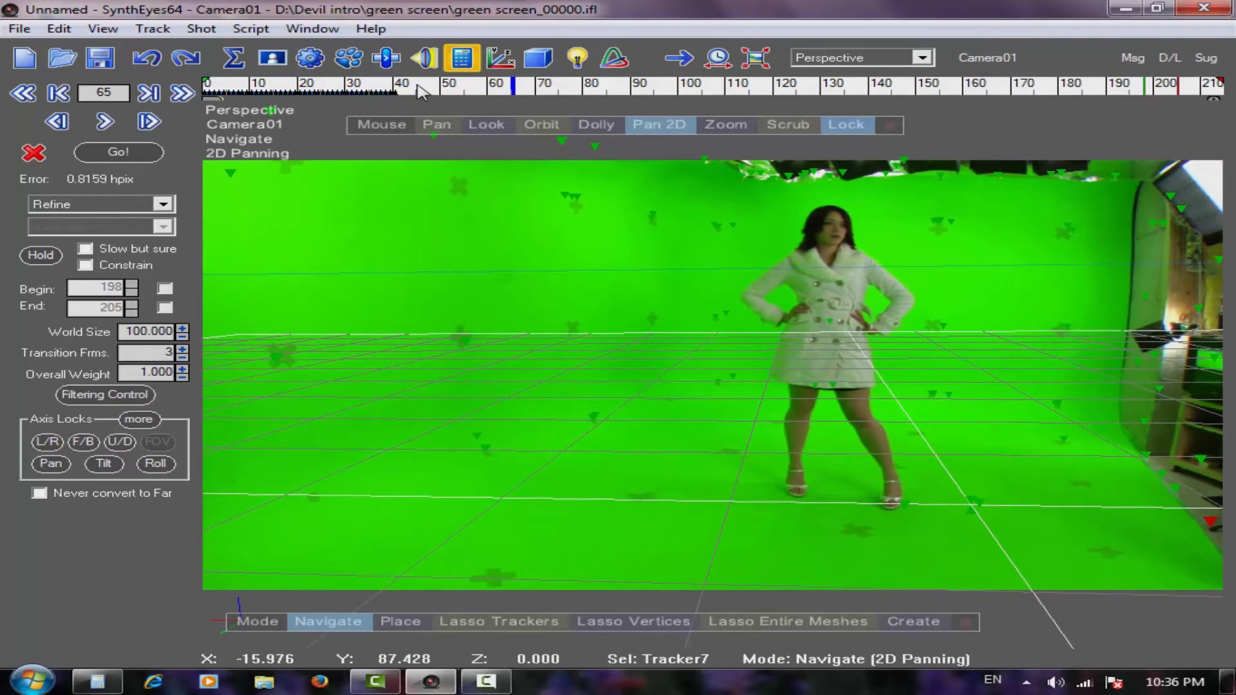
key(Home)
click(153, 29)
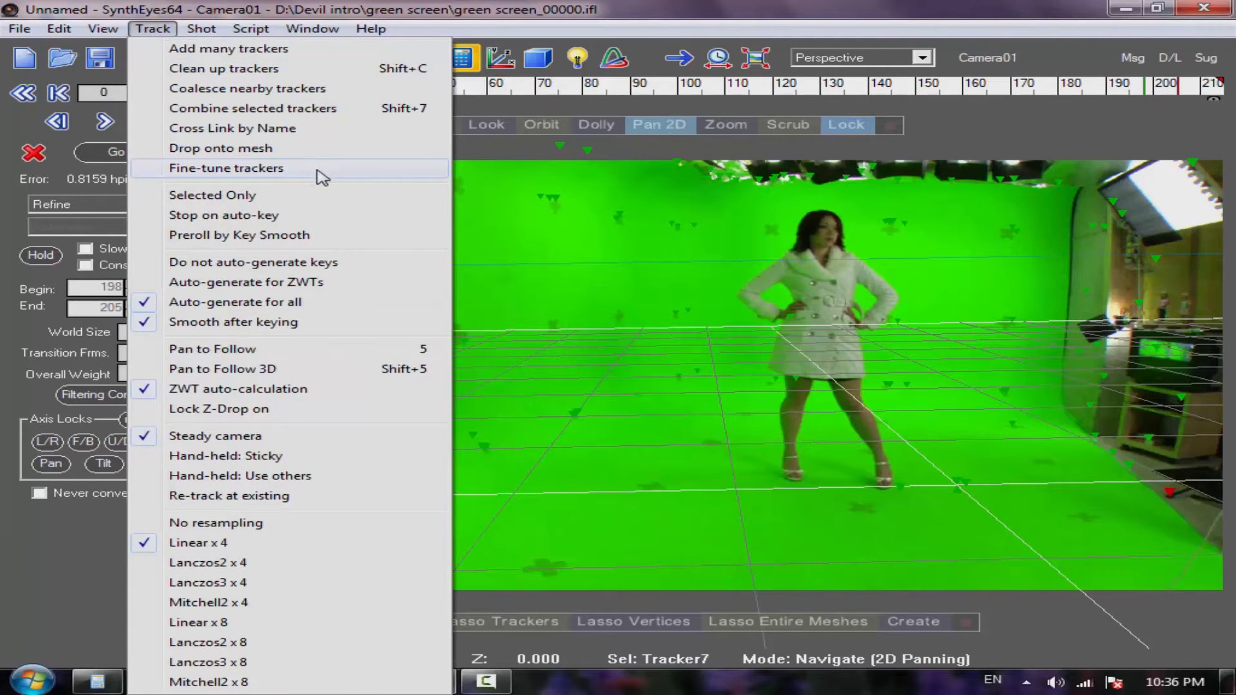
- Fine-tune all auto-trackers as golden at key spacing 8 with Linear x 4 HiRez
click(322, 178)
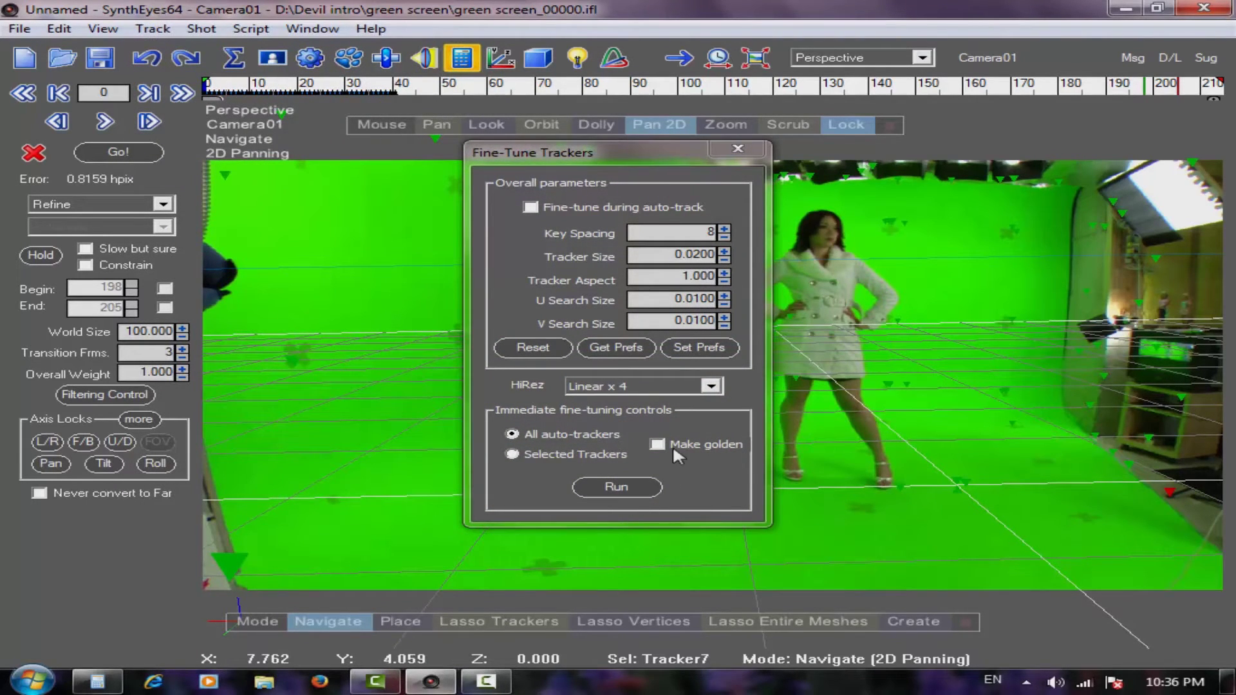
click(667, 446)
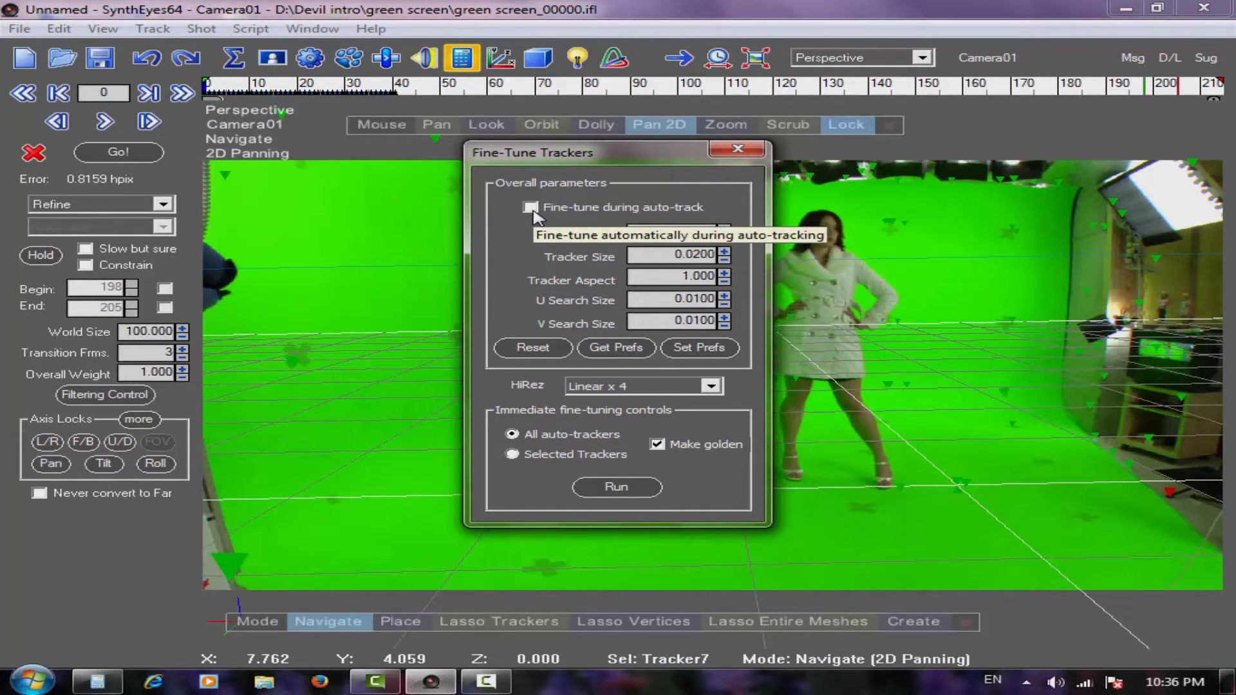
click(662, 555)
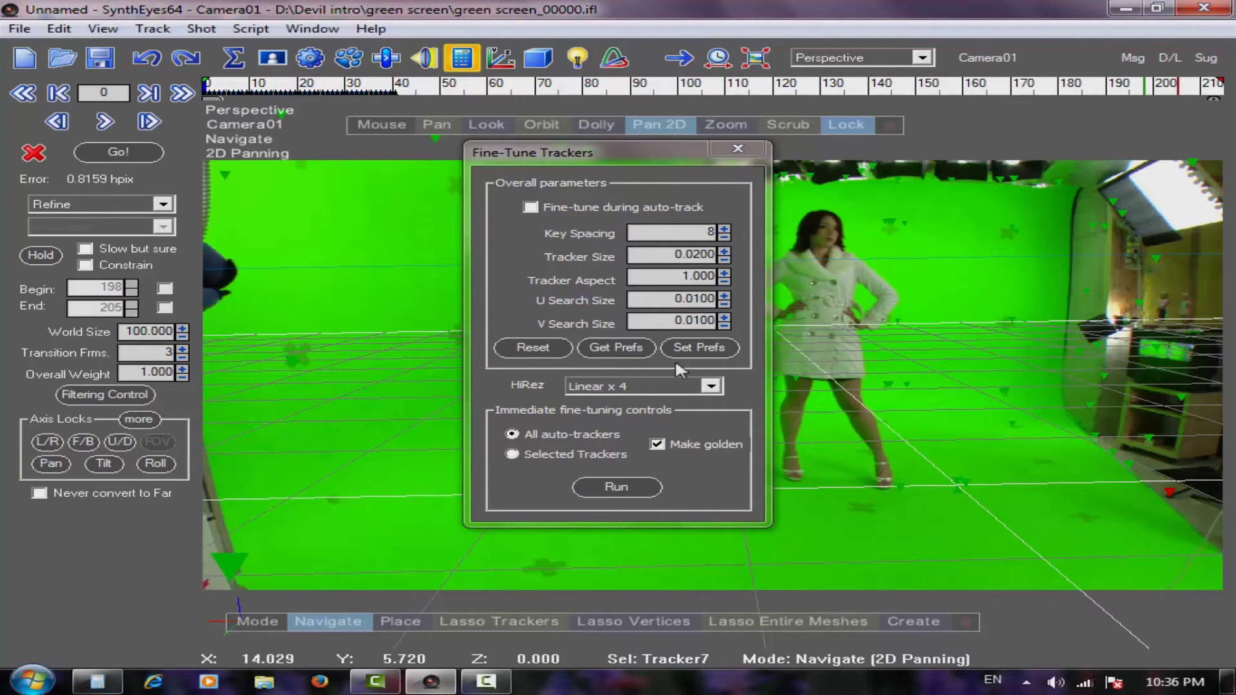
click(596, 482)
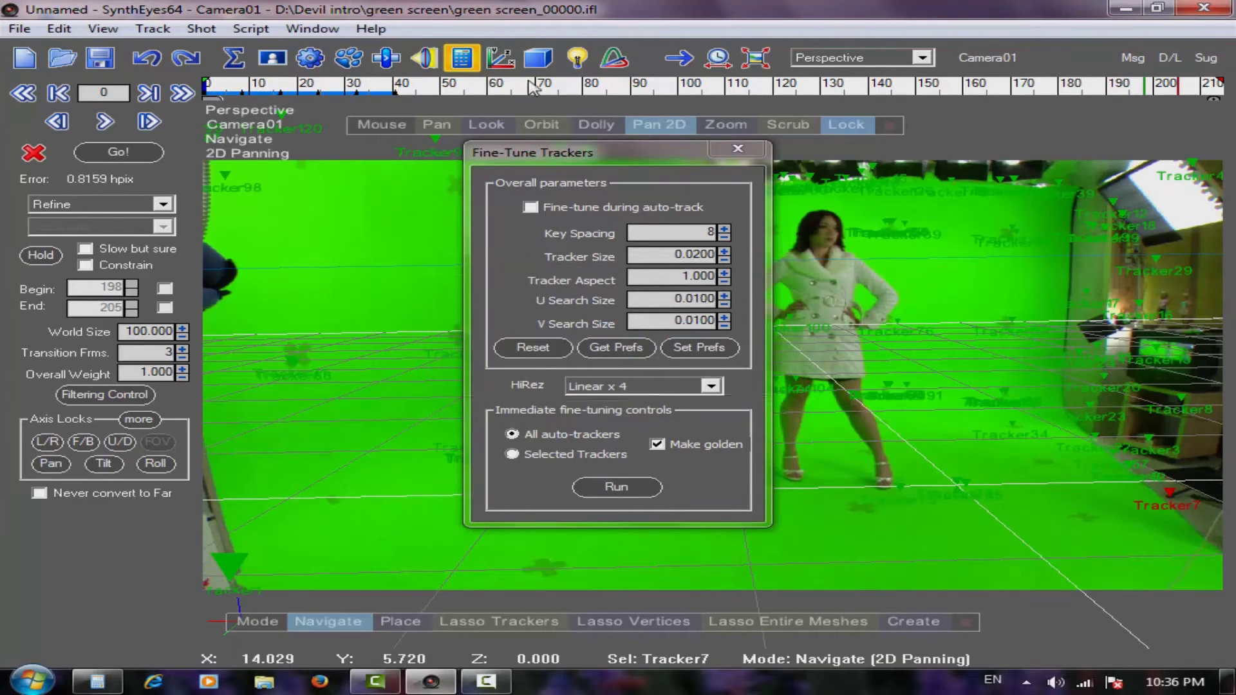
click(737, 149)
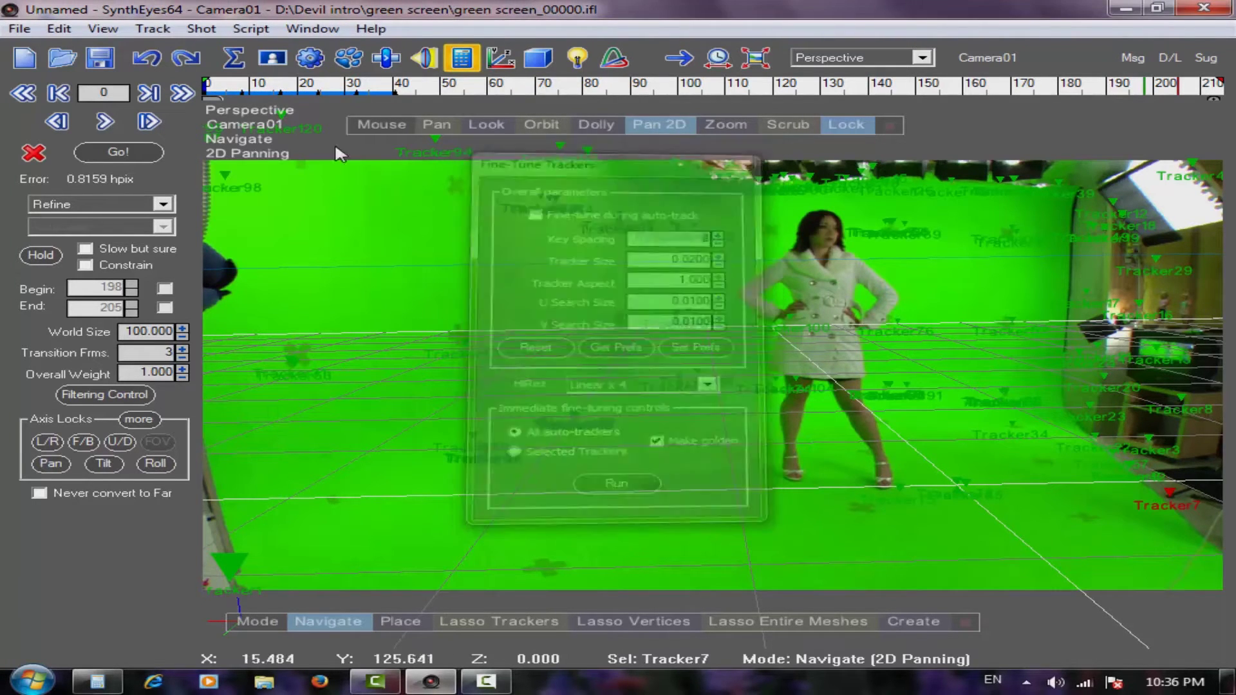
- Play the solved shot to confirm the fine-tuned trackers and ground grid stay on the studio floor
click(103, 128)
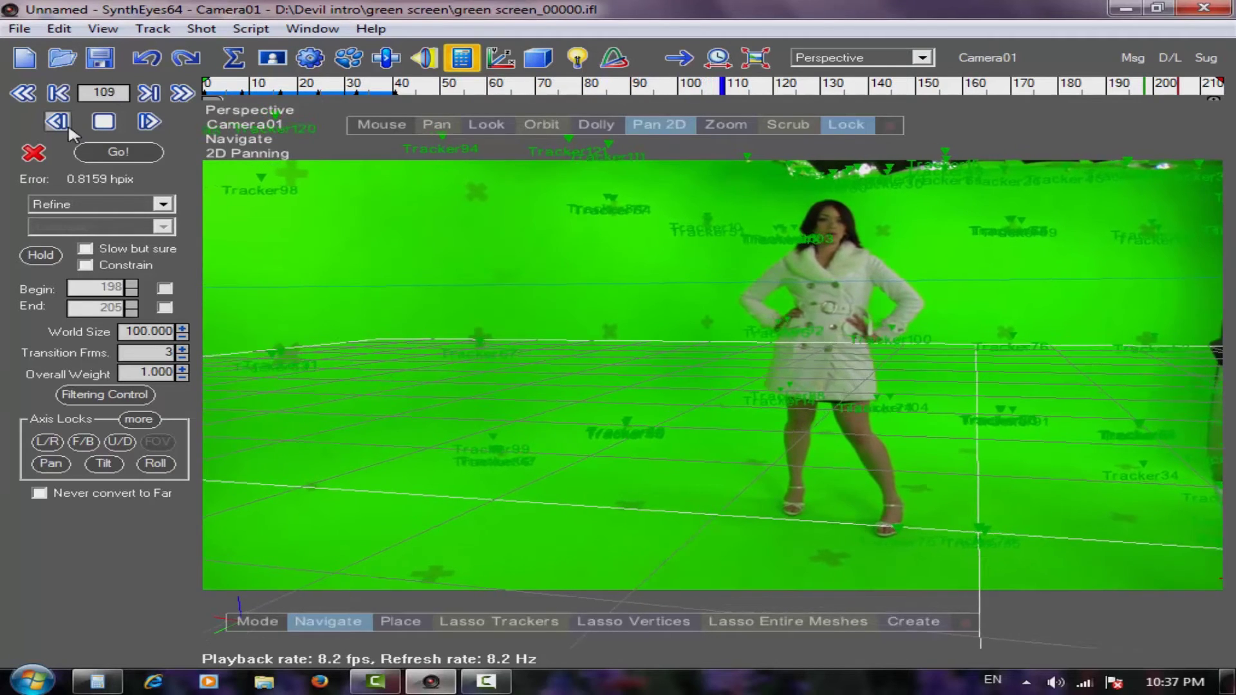
key(space)
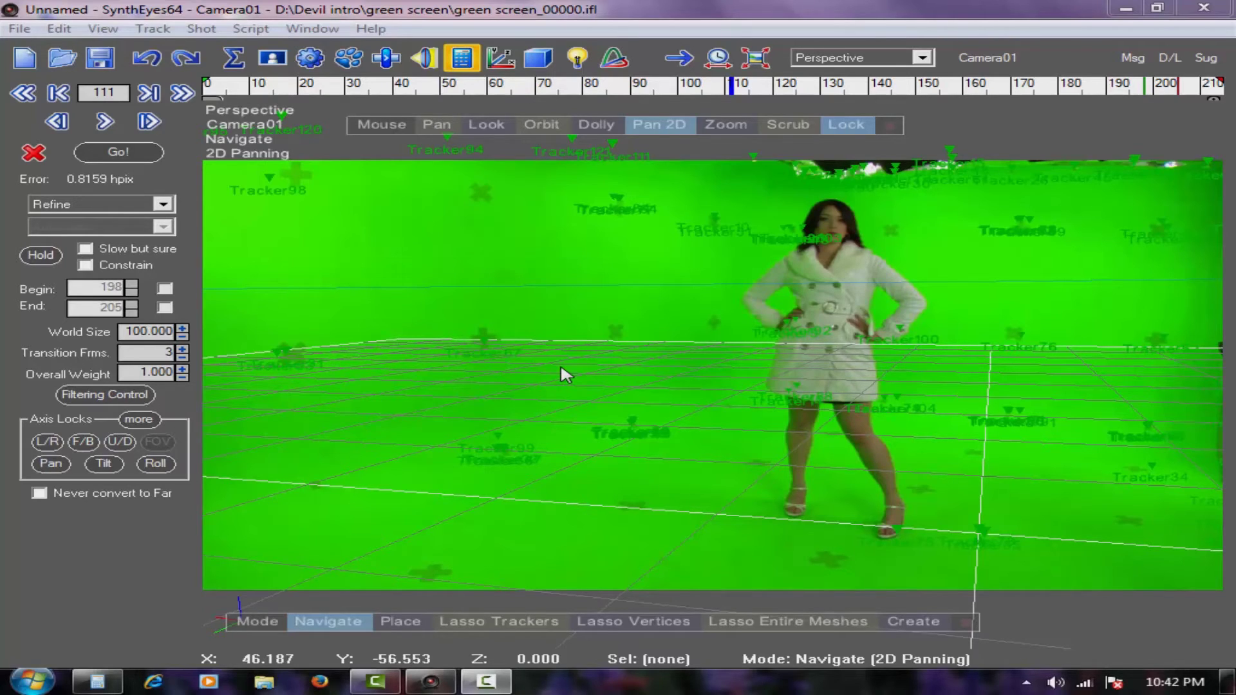
- Open the green screen_00000 image sequence without saving the current scene
click(19, 28)
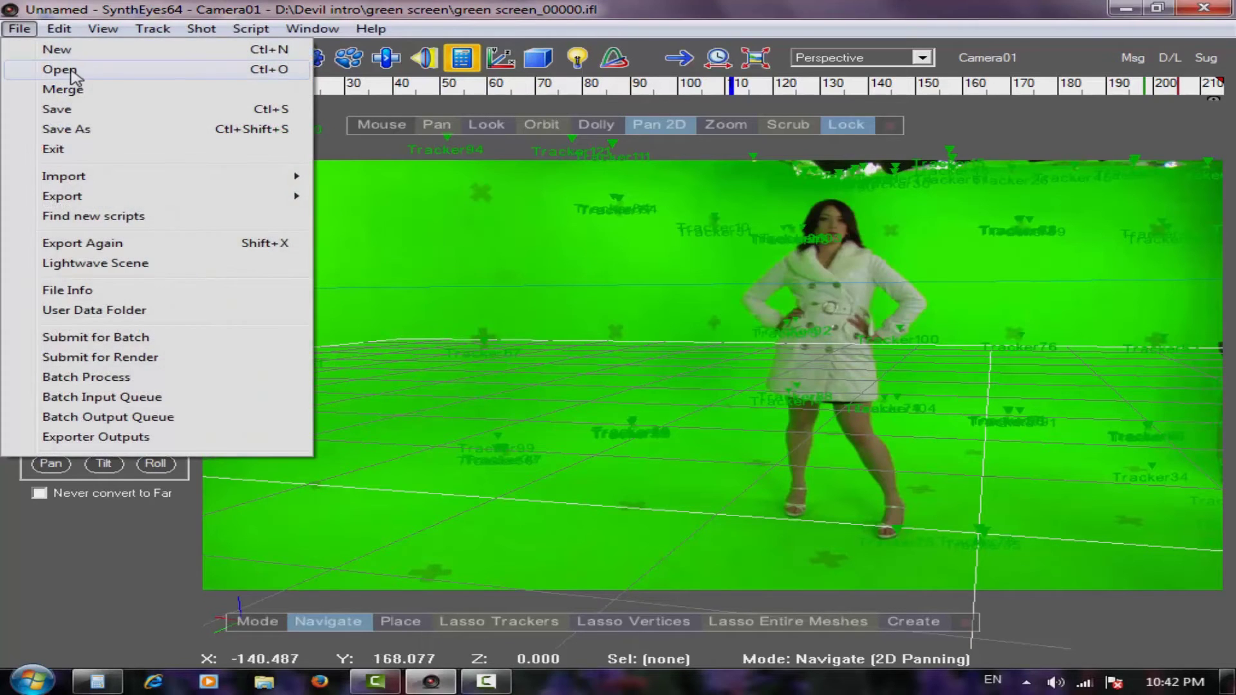
click(59, 69)
click(640, 401)
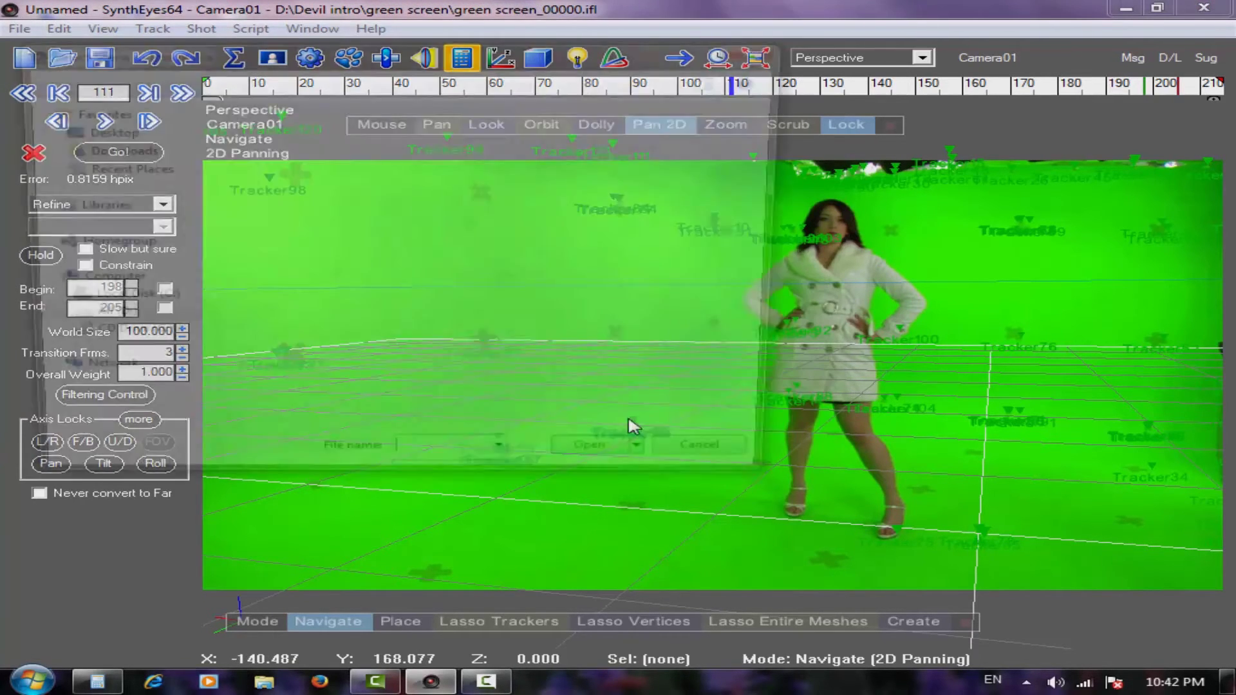
click(484, 205)
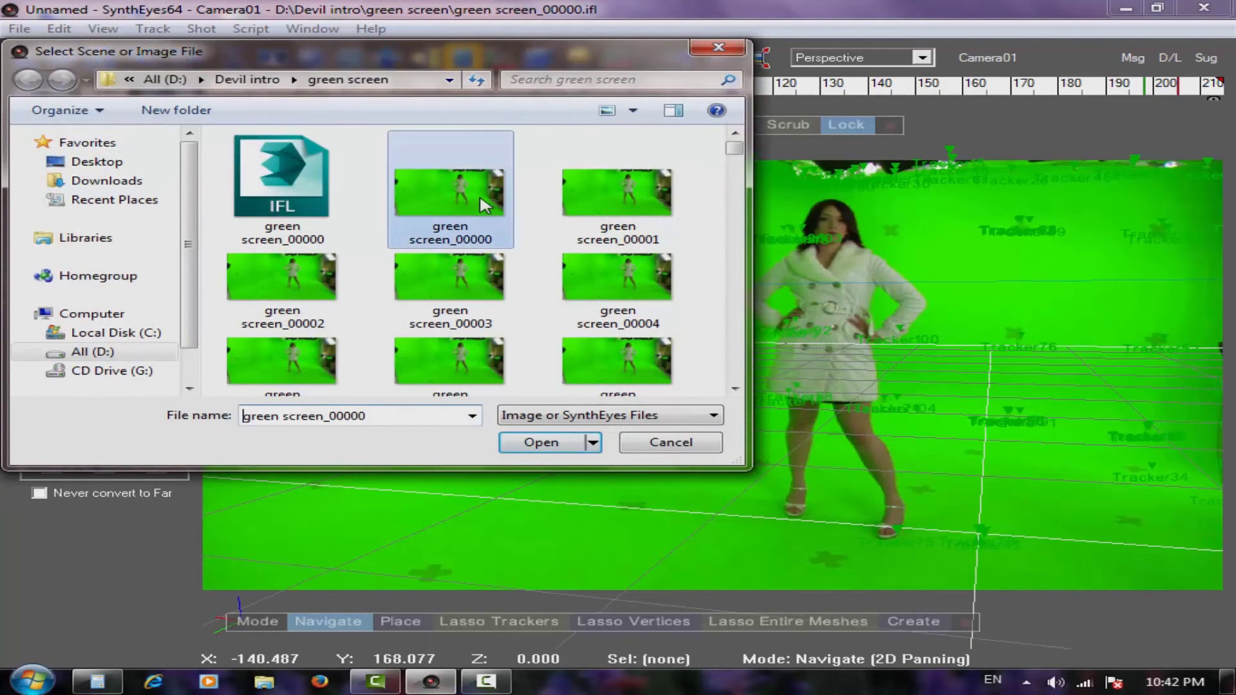
click(541, 443)
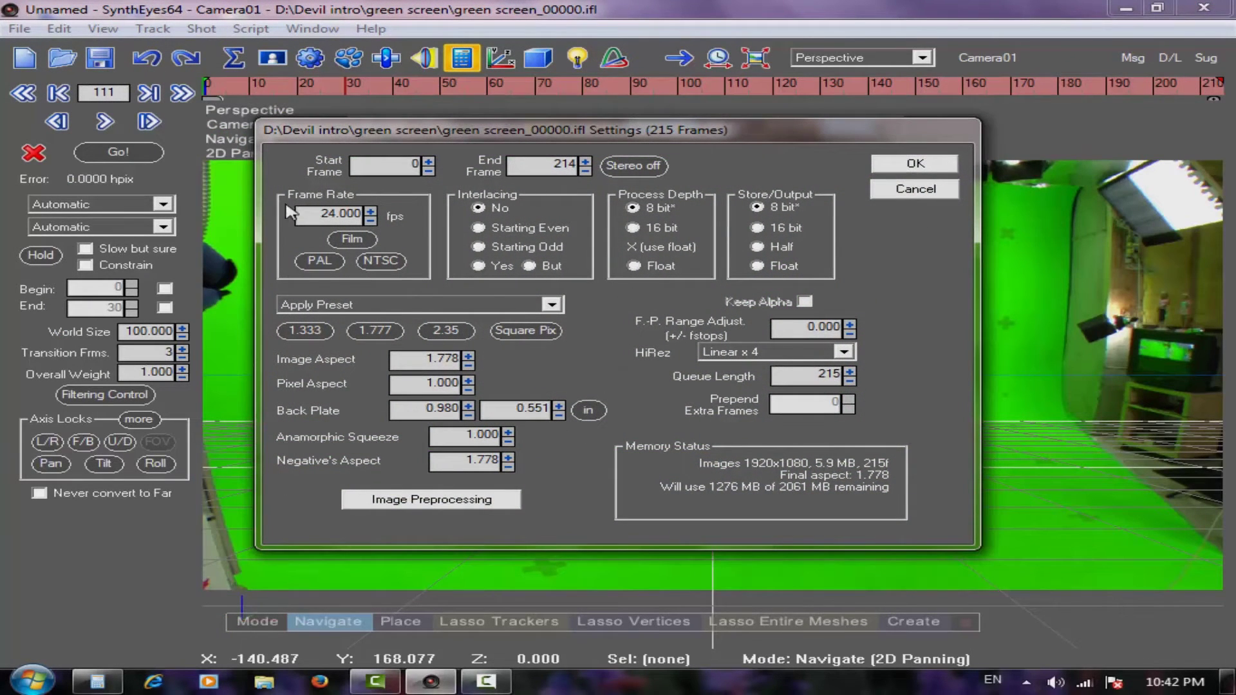
- Set the new shot's frame rate to 30 fps and accept the shot settings
text(30)
key(Return)
click(914, 166)
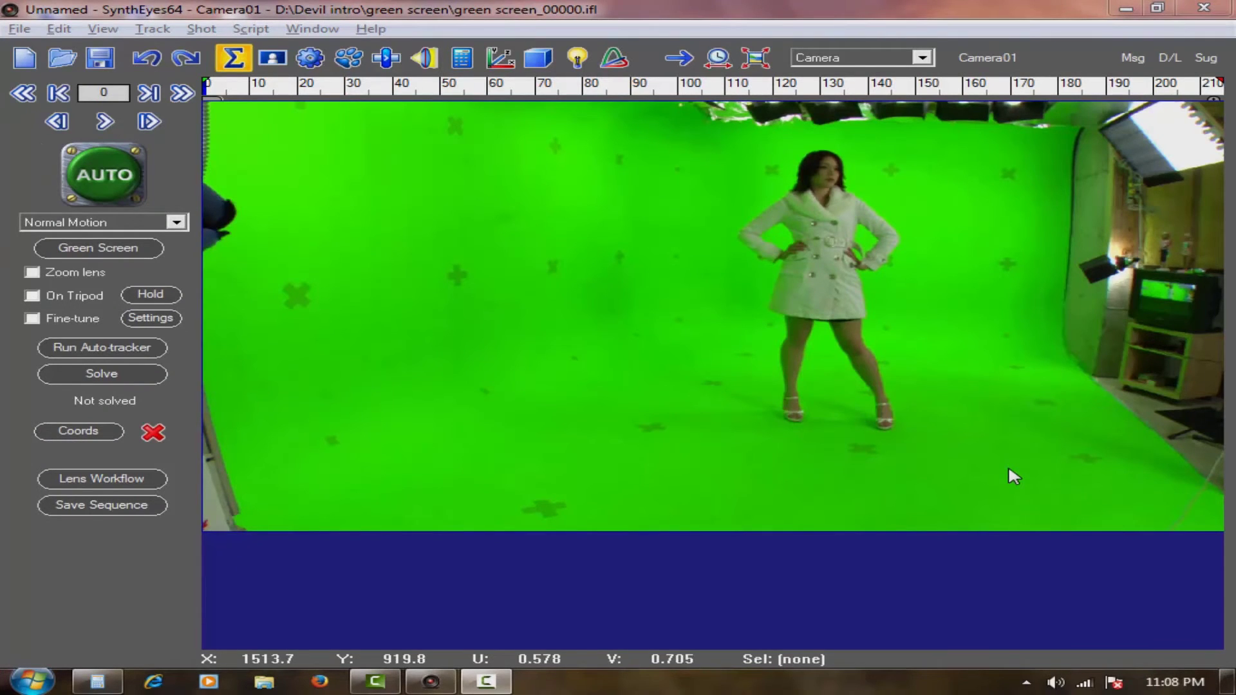
- Place Tracker5 on a floor mark left of the woman's feet and enlarge its search area
click(352, 62)
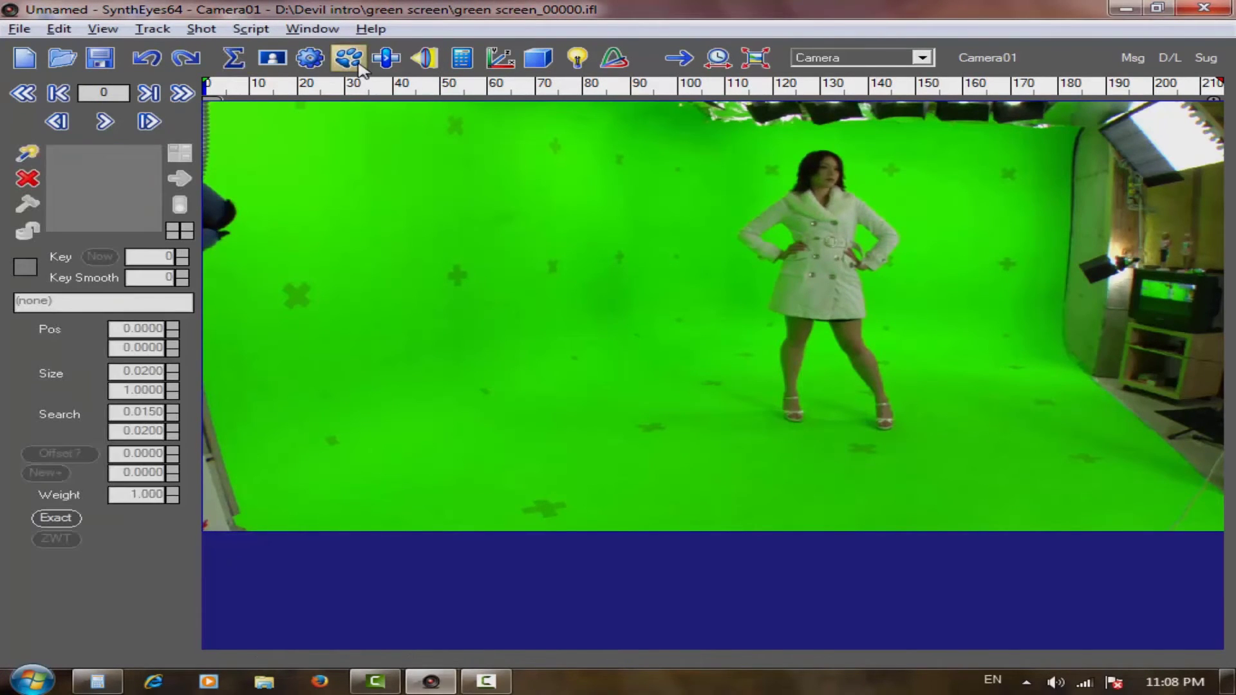
click(27, 153)
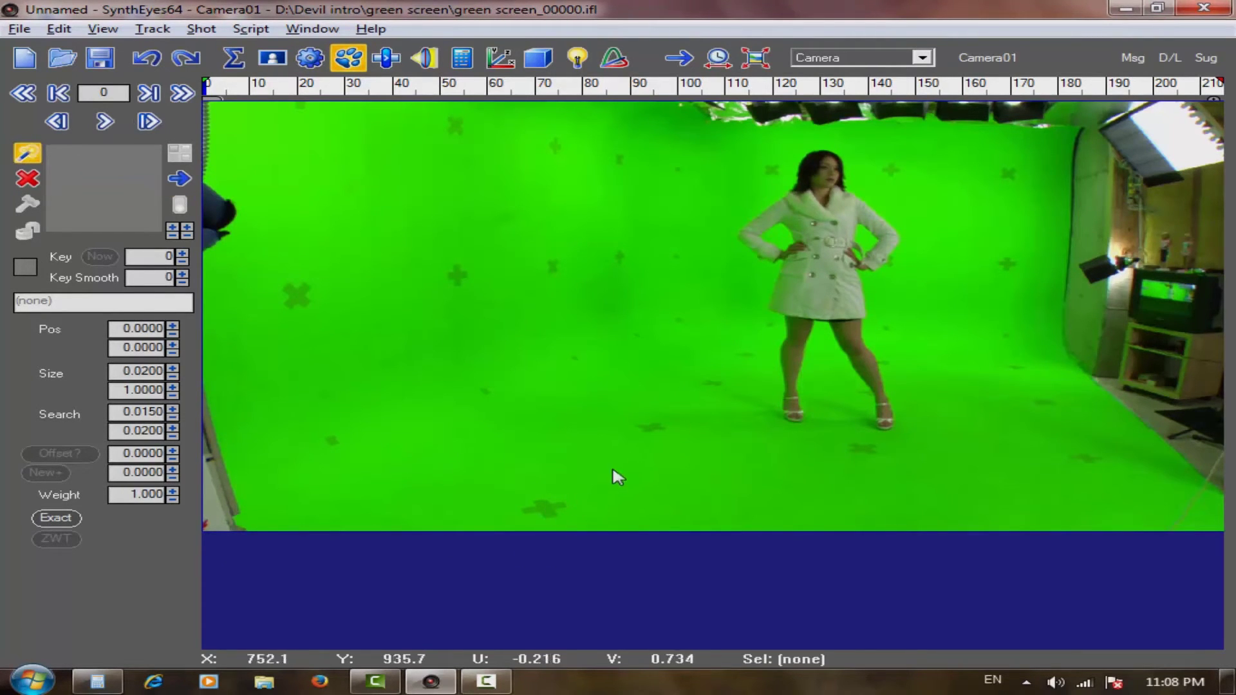
click(652, 427)
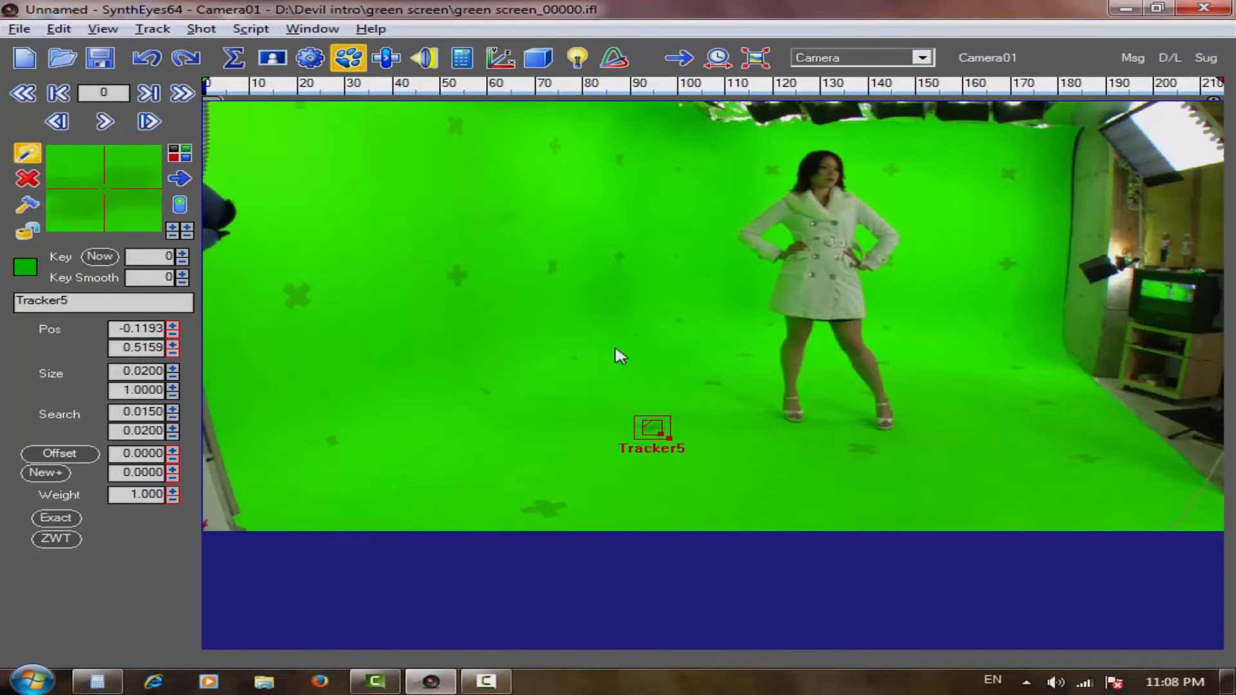
drag(671, 440, 683, 439)
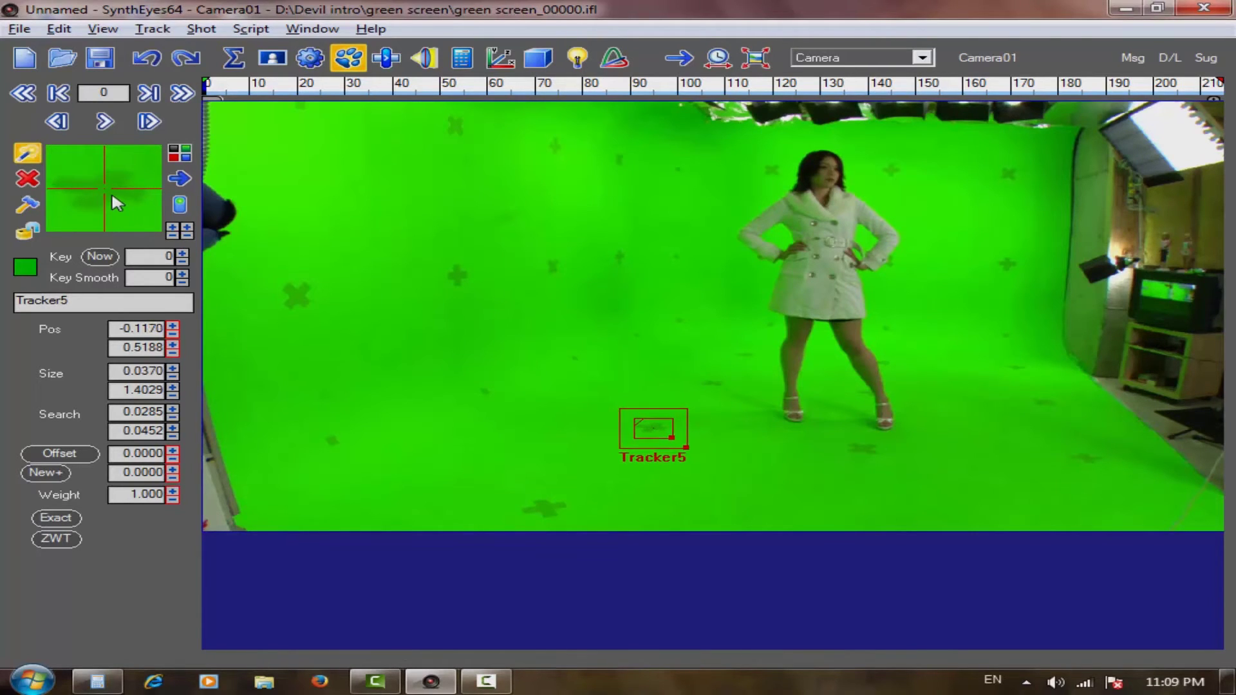
drag(110, 191, 114, 193)
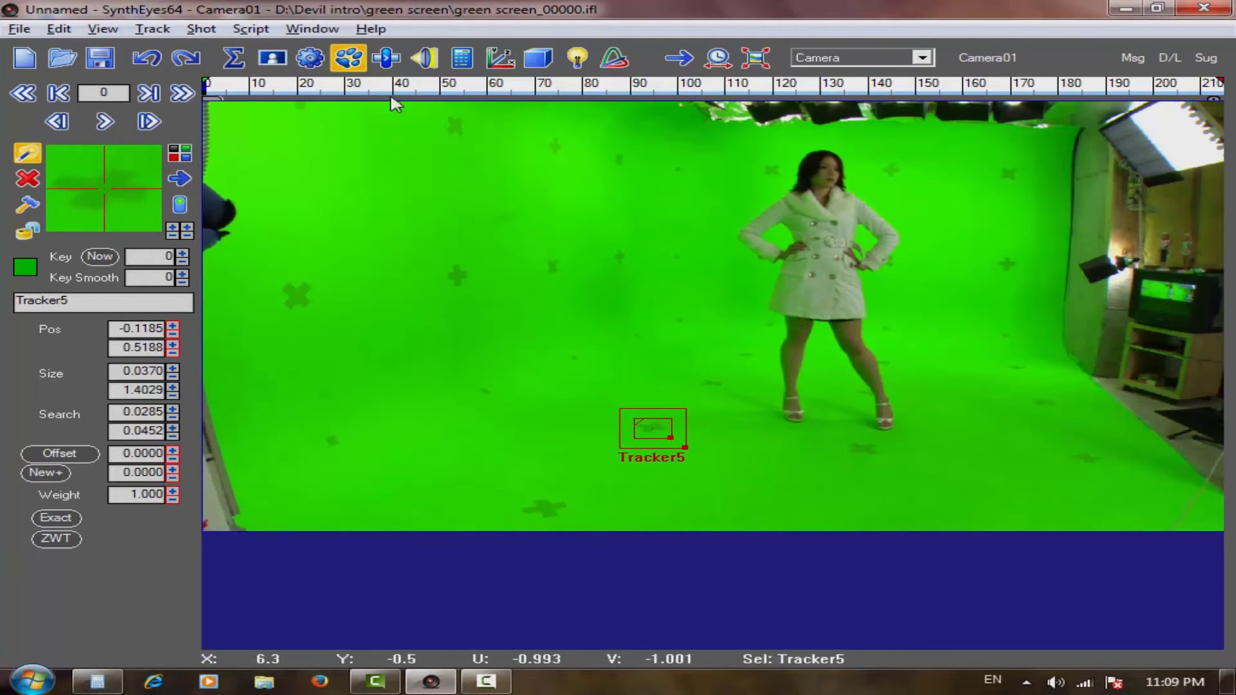
click(153, 29)
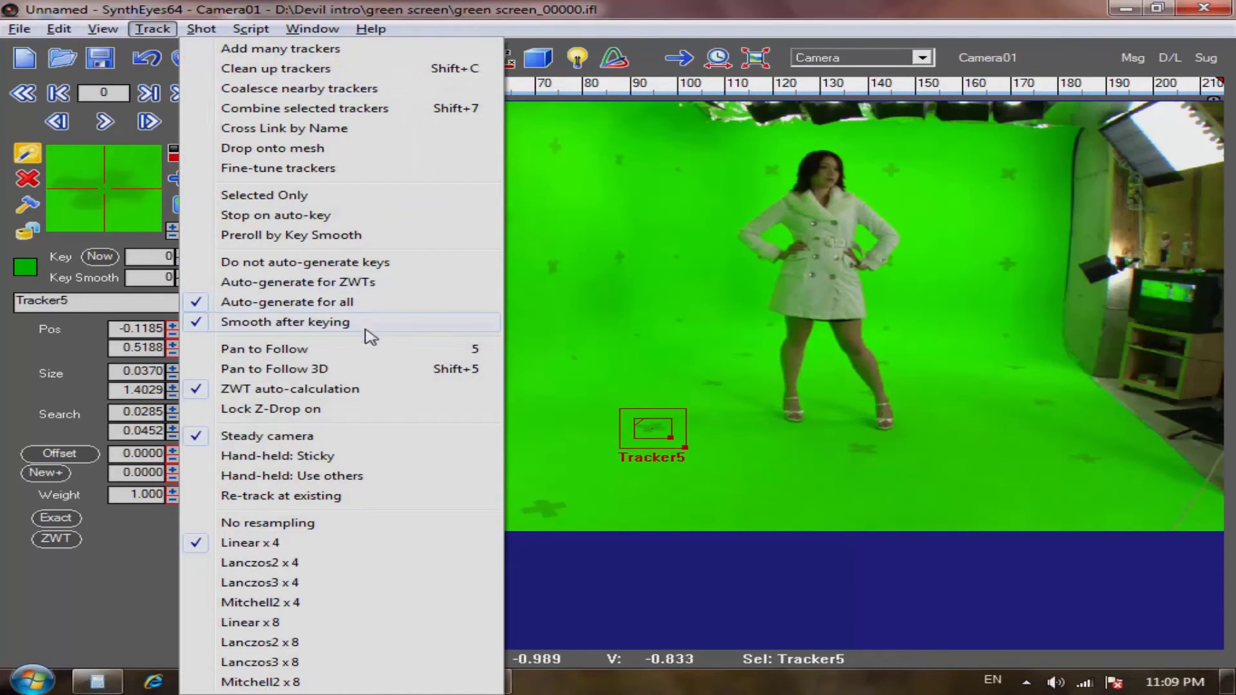
- Turn on the Preroll by Key Smooth tracking option
click(351, 238)
click(153, 29)
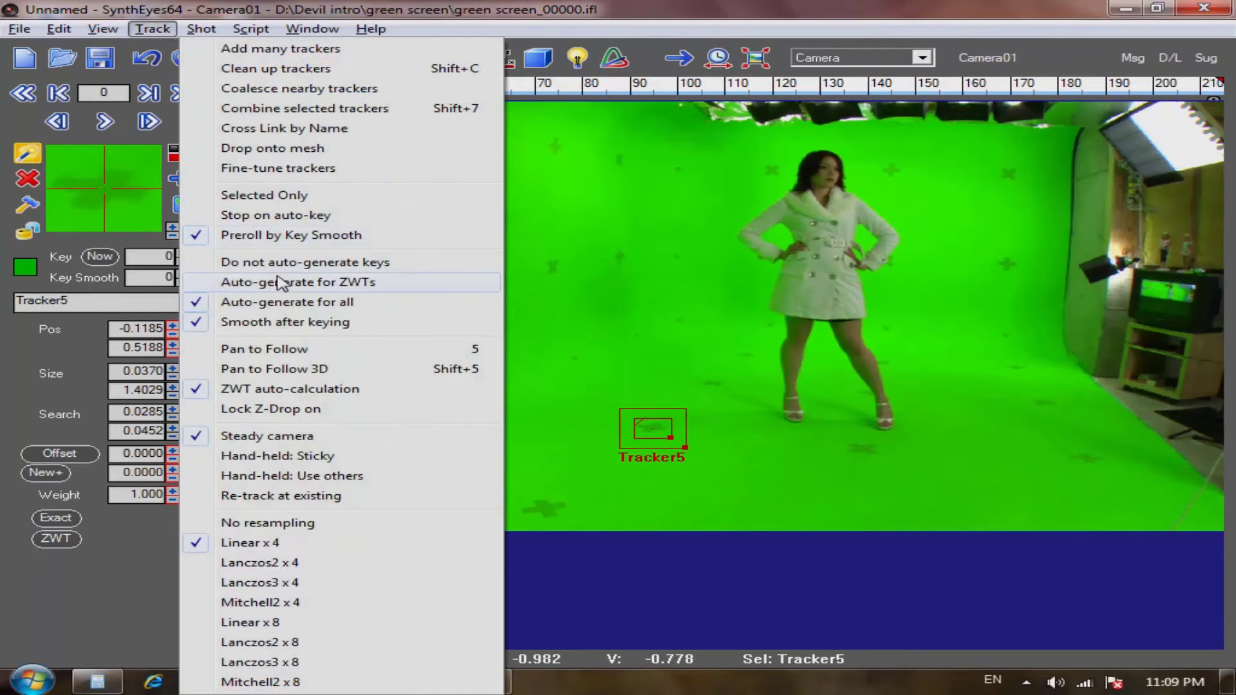
click(324, 218)
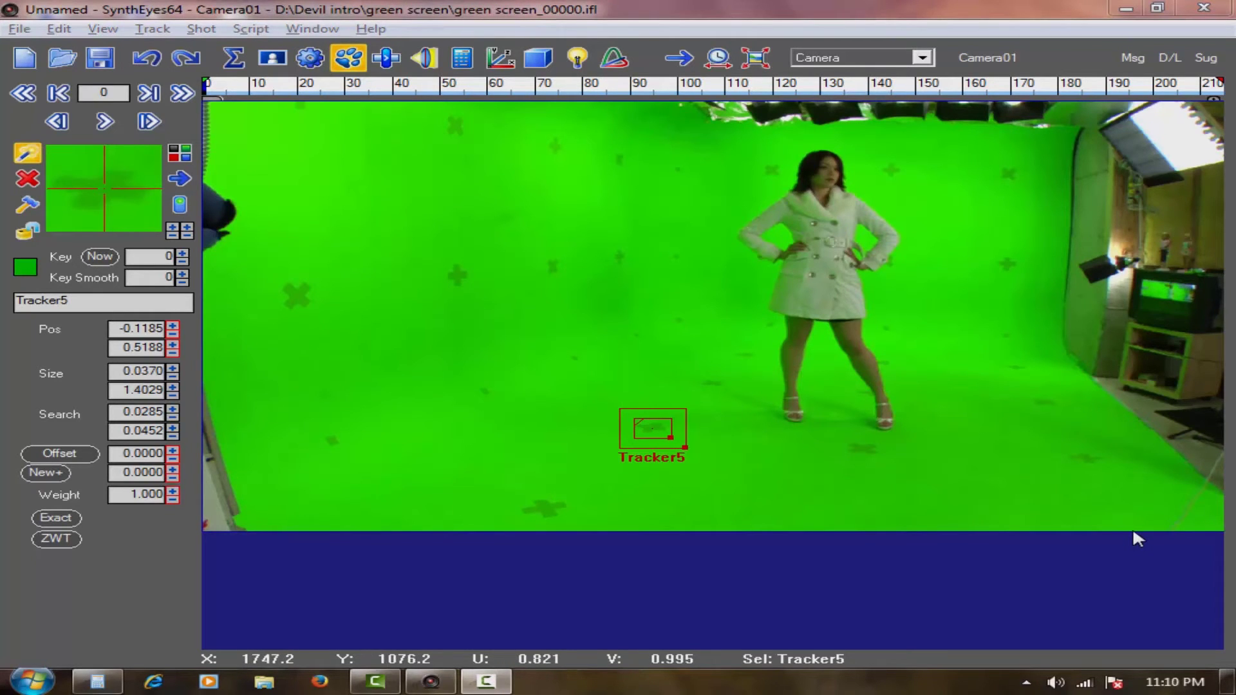
- Trial-track Tracker5 to frame 41, undo it, and set its key interval to 10 from frame 0
click(148, 256)
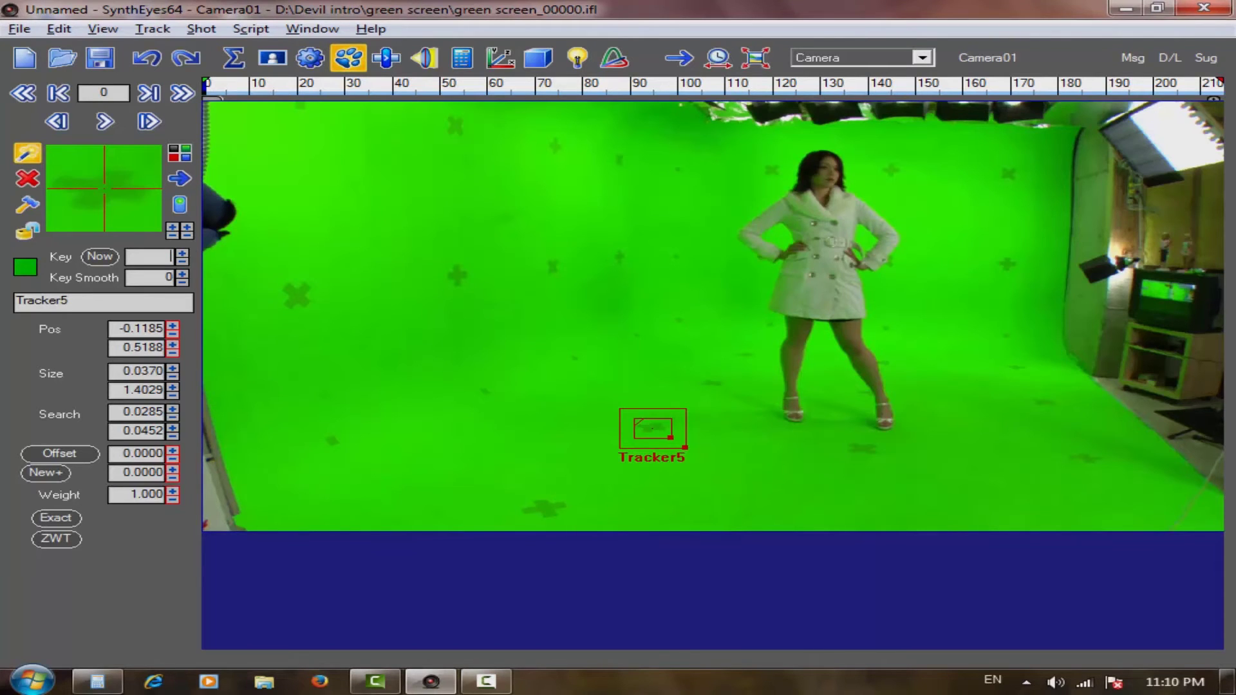
click(105, 123)
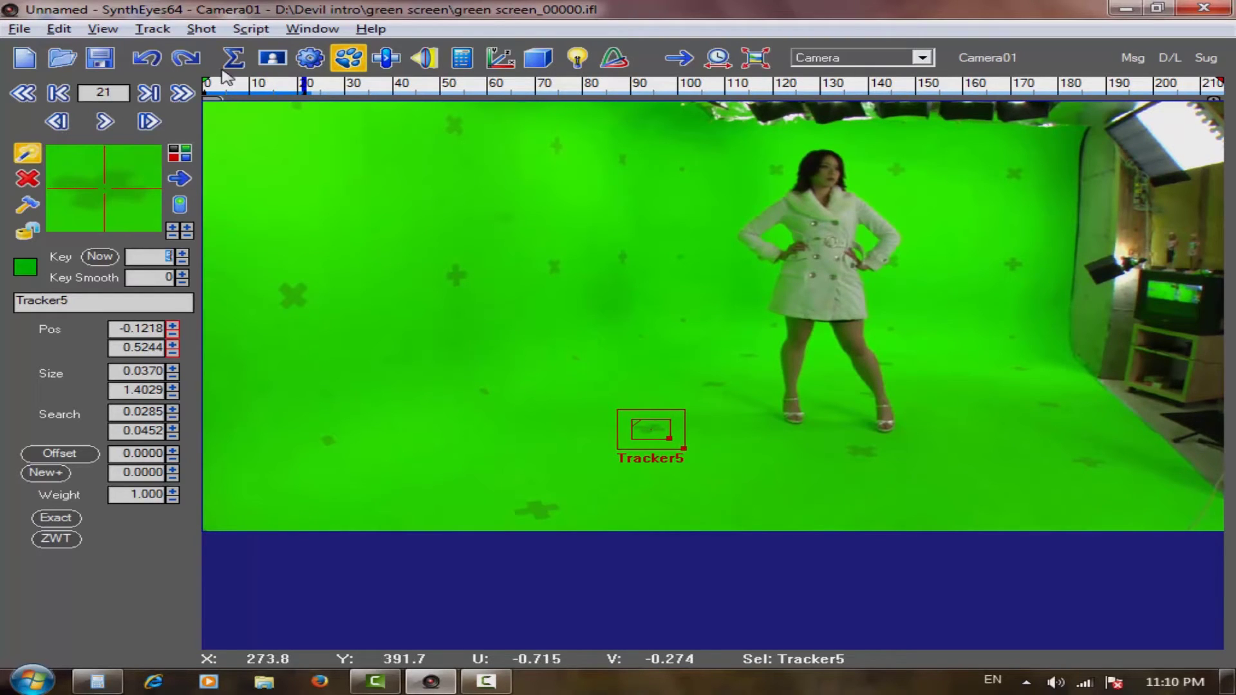
click(58, 158)
click(103, 122)
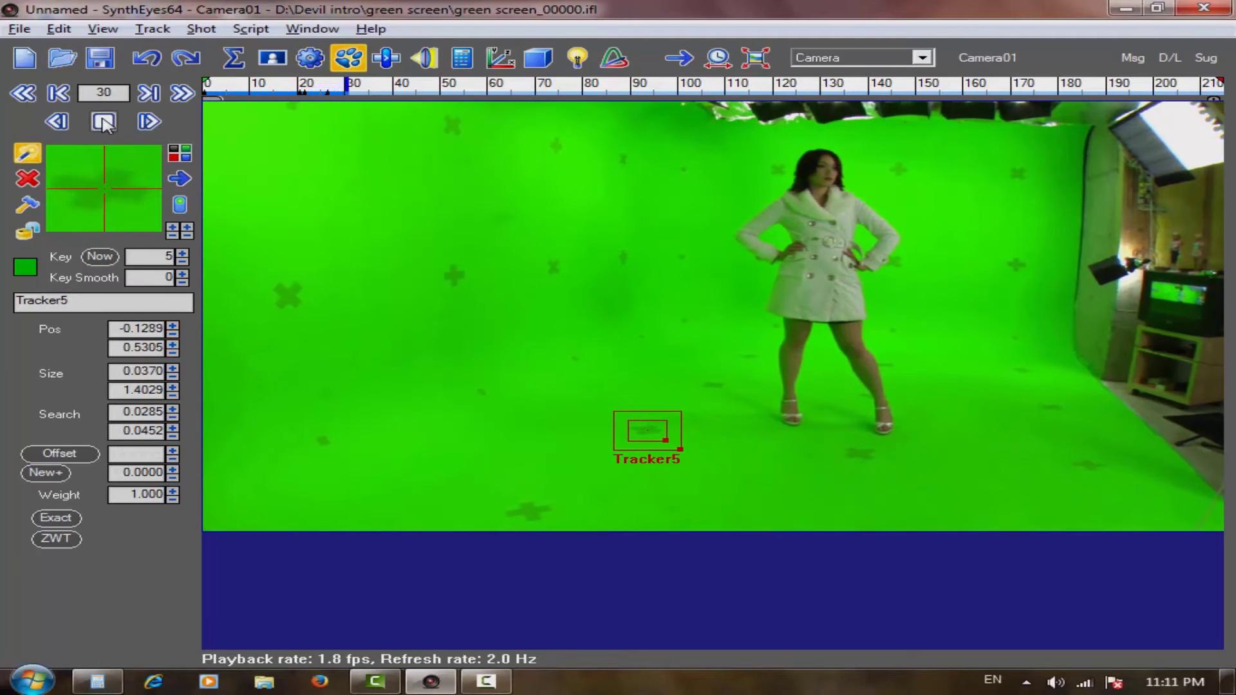
click(104, 123)
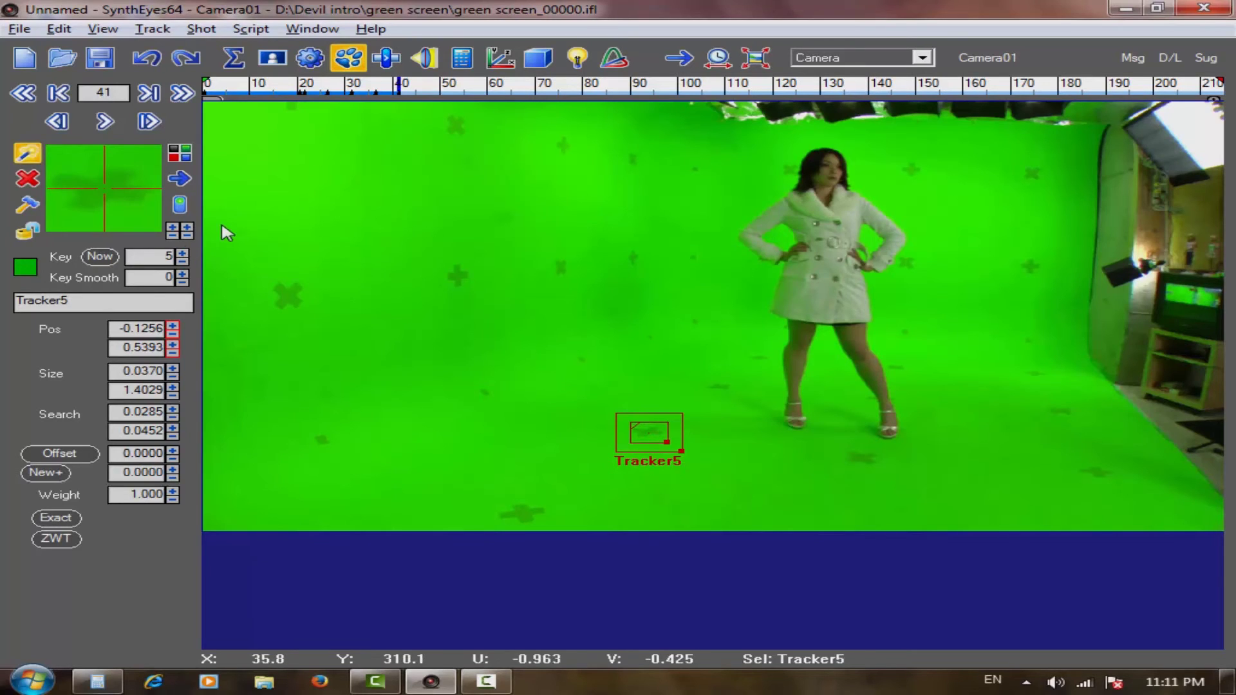
key(ctrl+z)
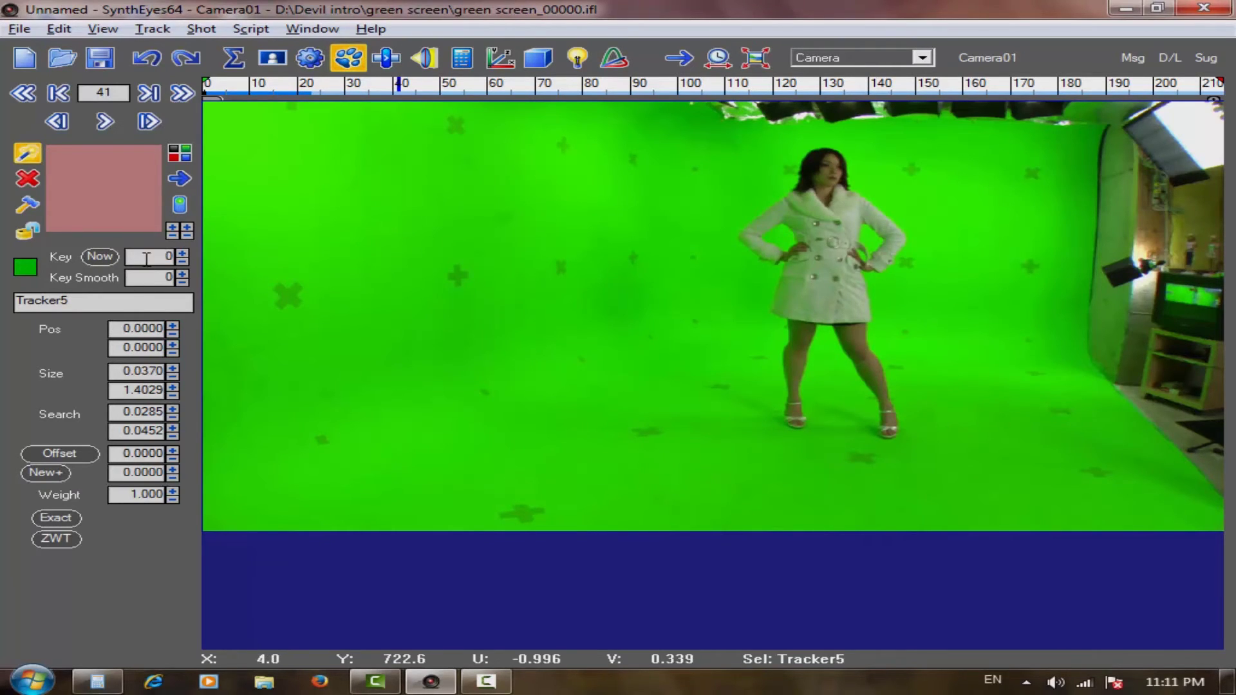
key(Home)
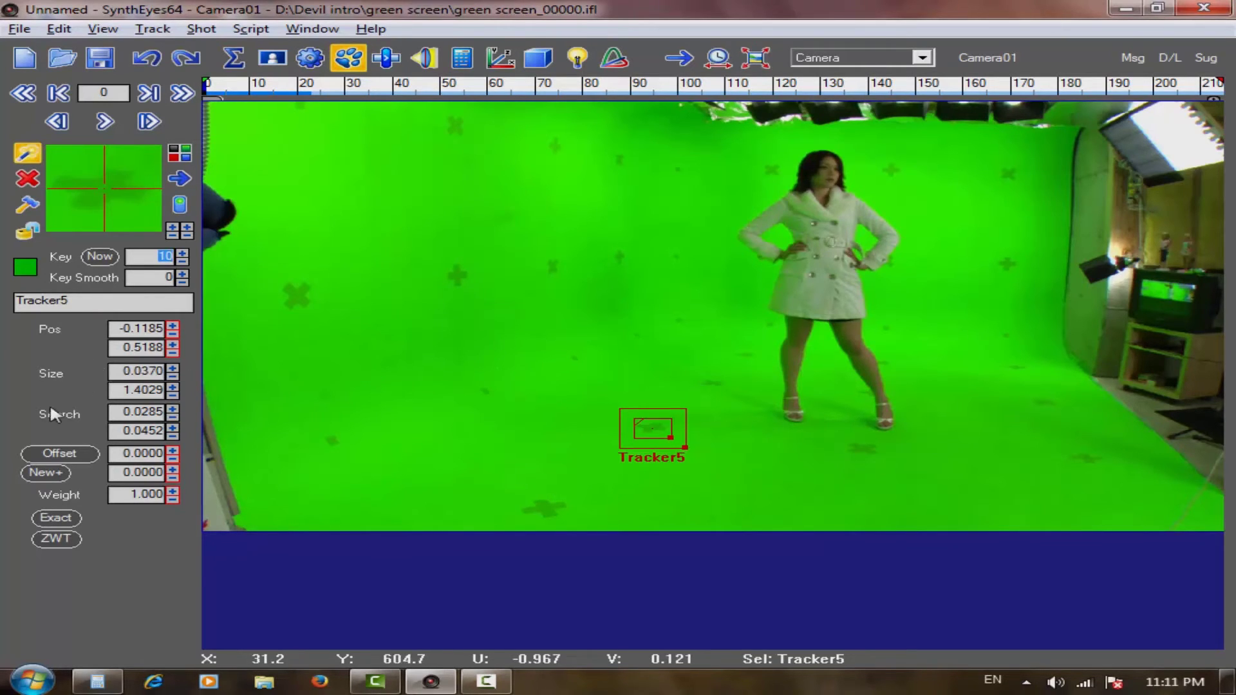
- Set Tracker5's Key Smooth to 5
click(105, 121)
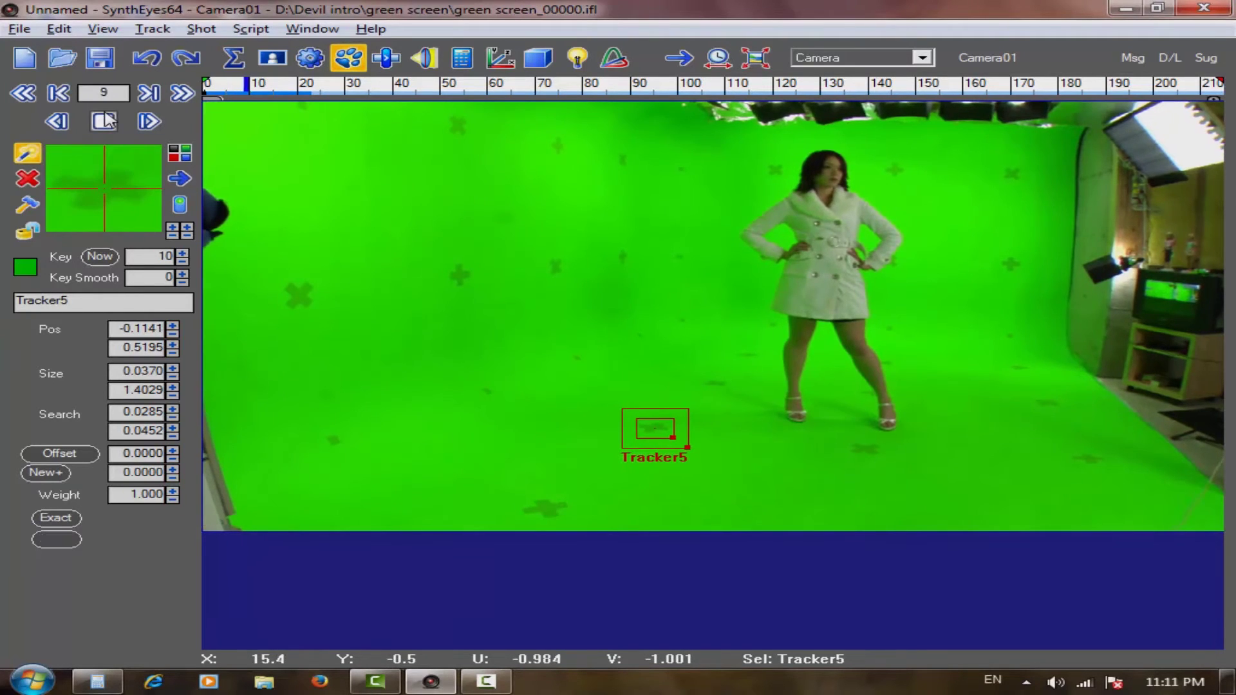
click(105, 121)
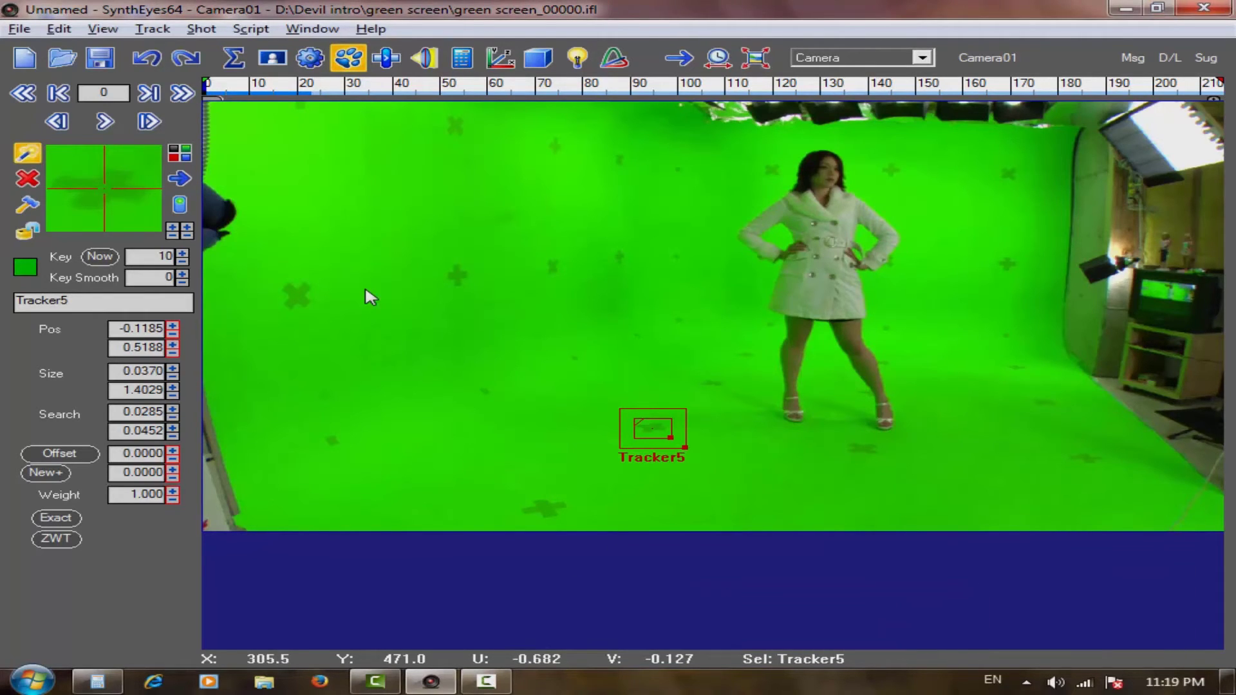
drag(182, 275, 278, 336)
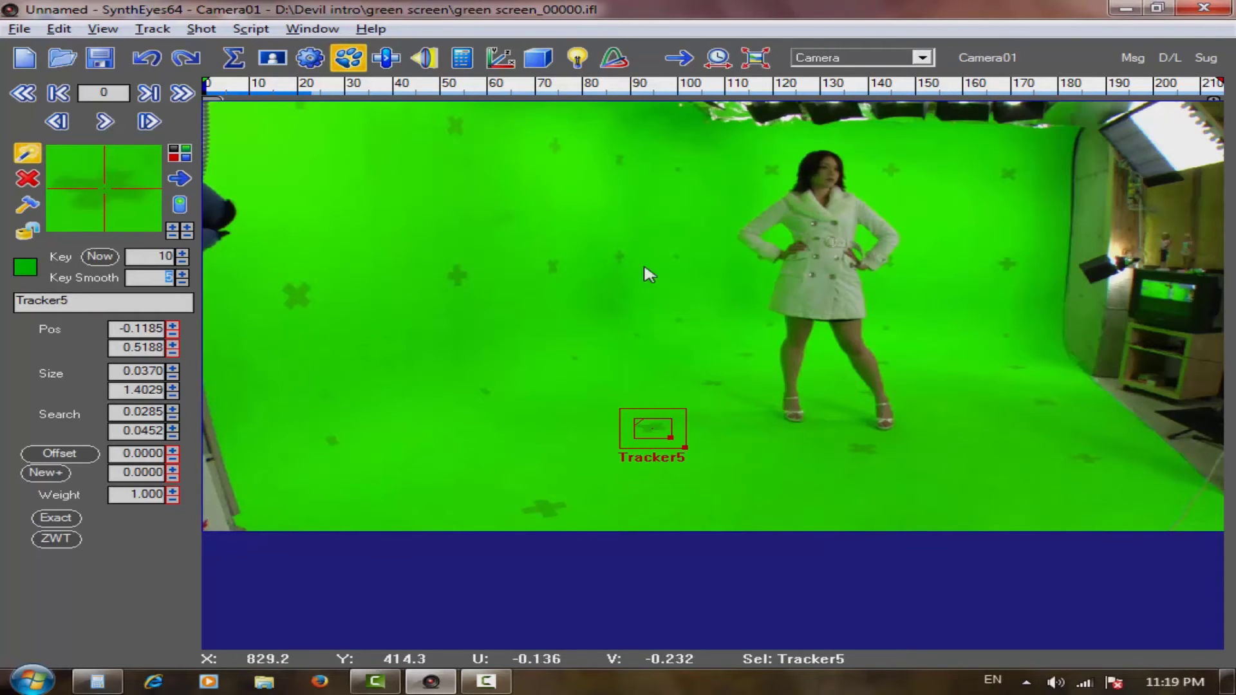
- Track Tracker5 forward in stages from frame 0 through to the last frame, 214
click(103, 122)
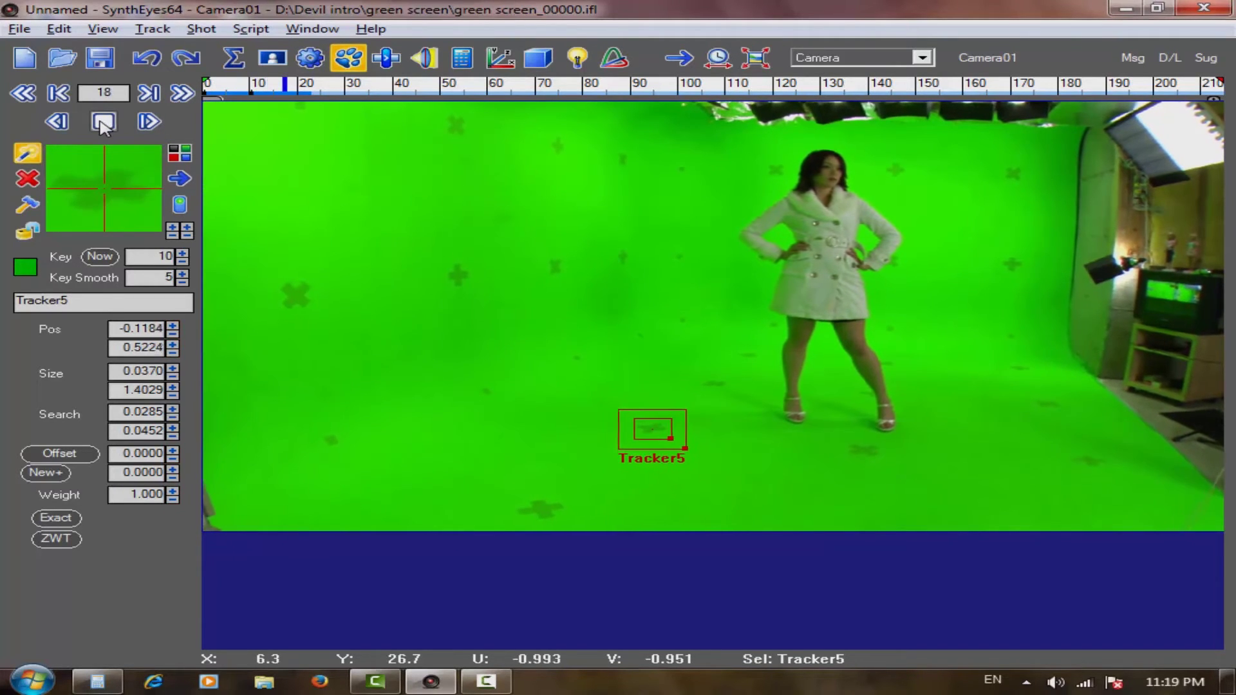
click(103, 122)
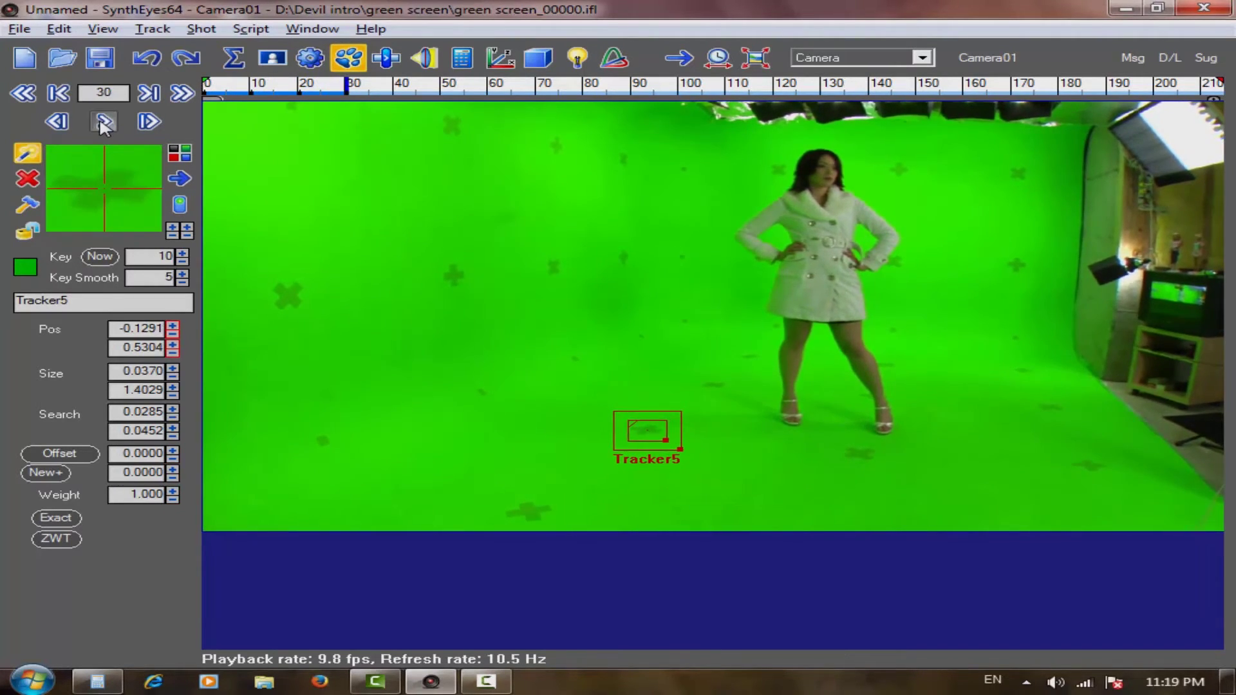
click(103, 123)
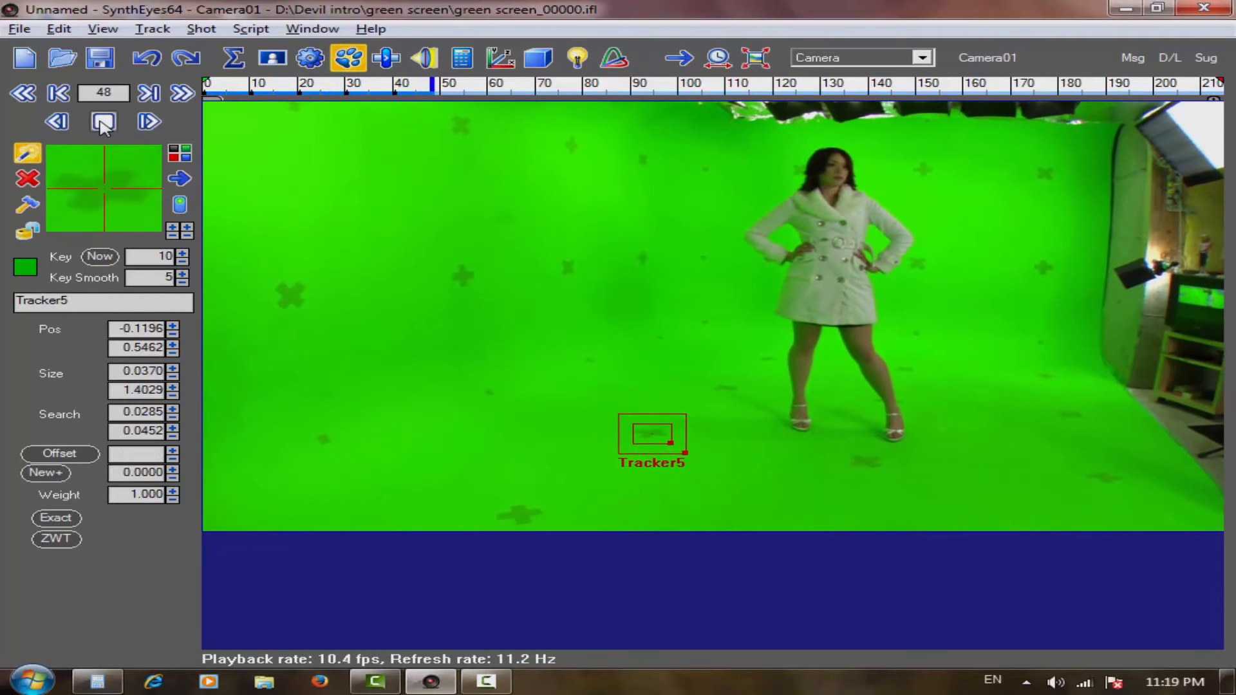
click(103, 123)
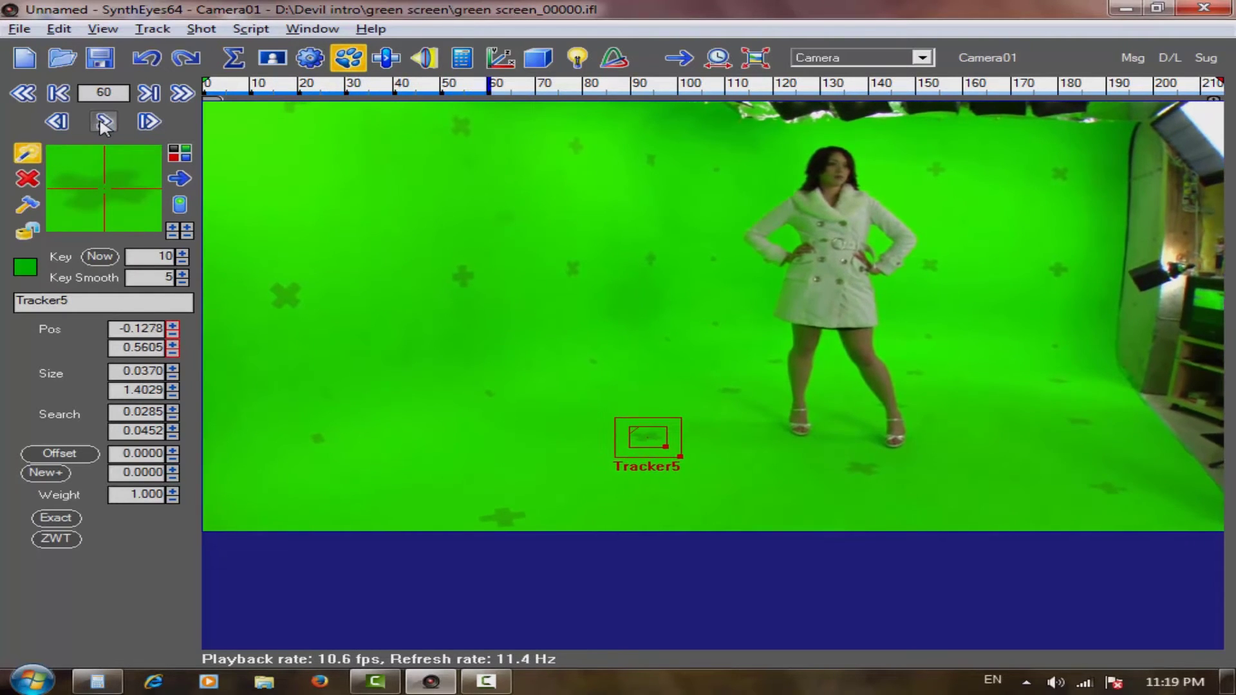
click(103, 122)
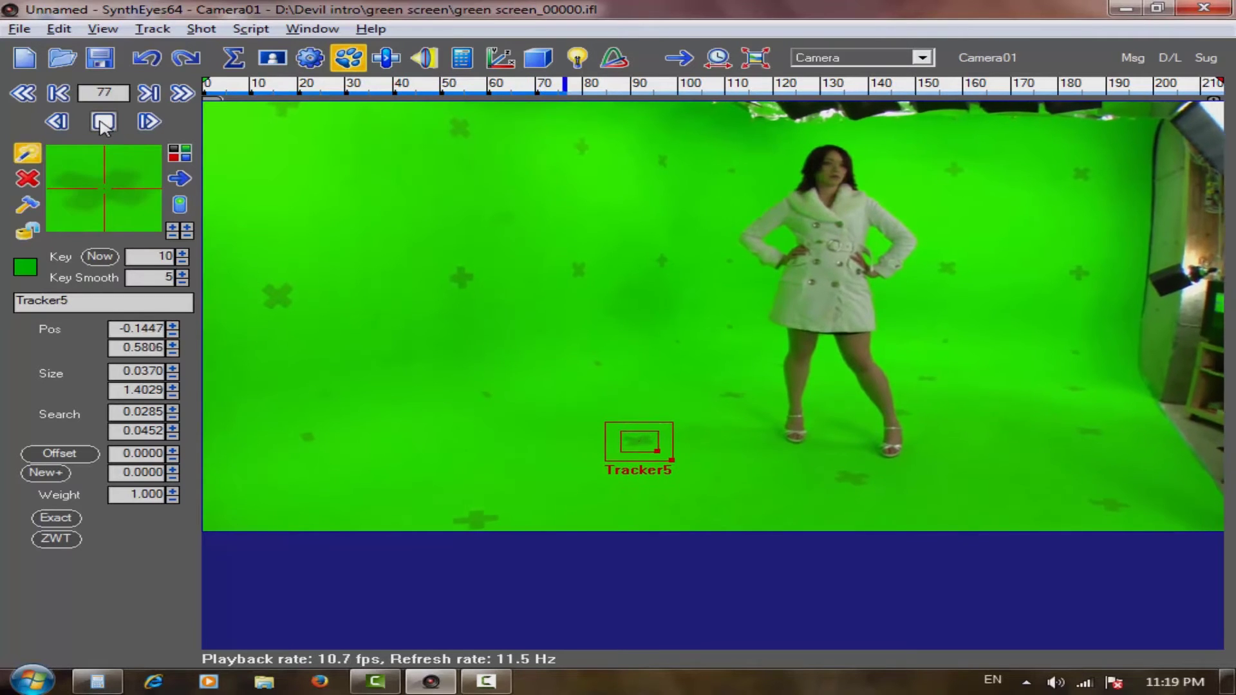
click(103, 123)
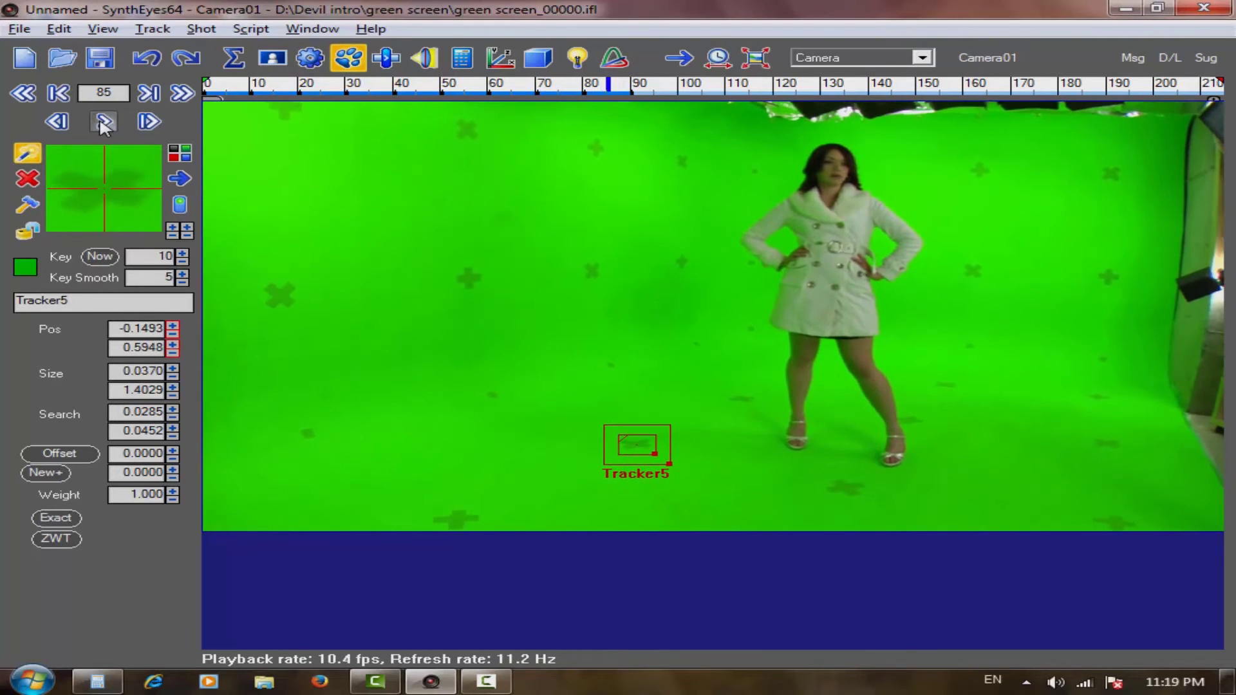
click(103, 123)
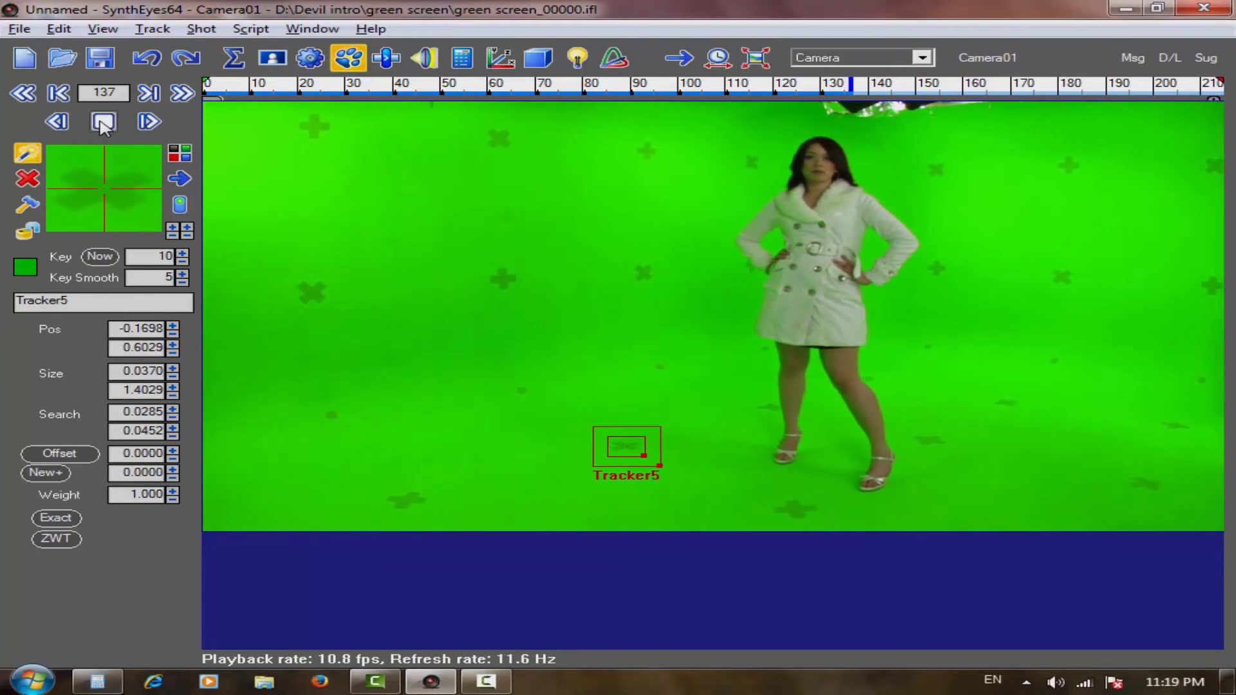
click(103, 122)
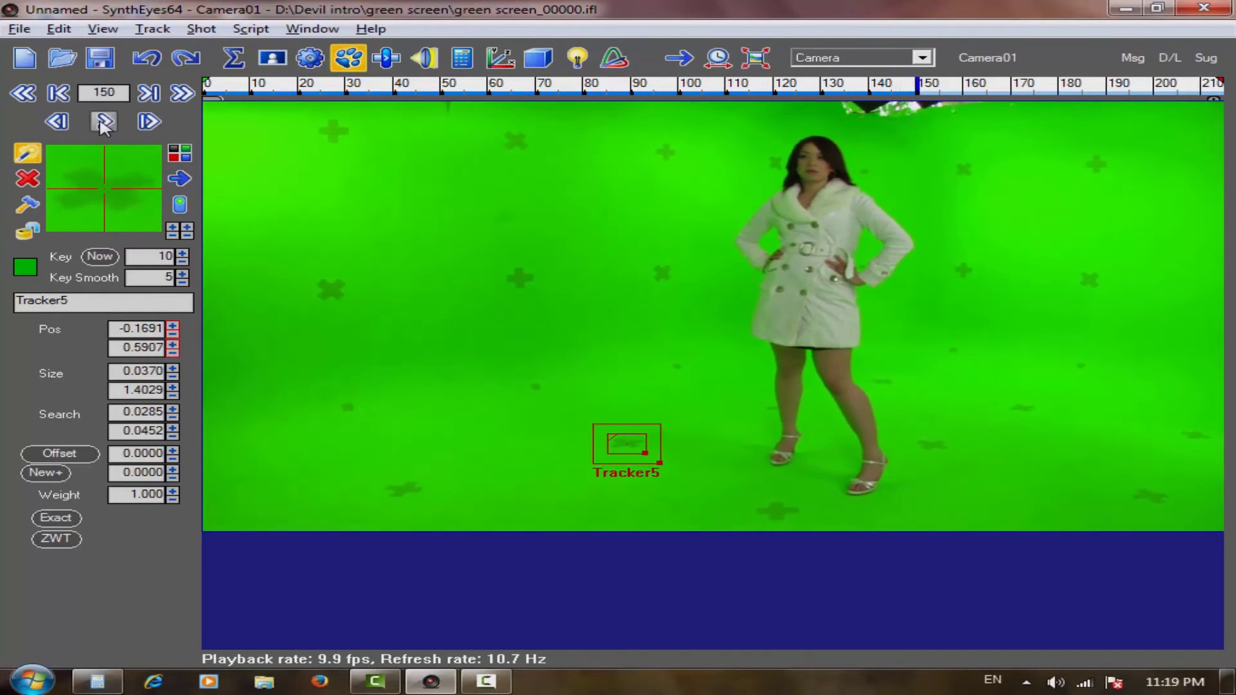
click(103, 122)
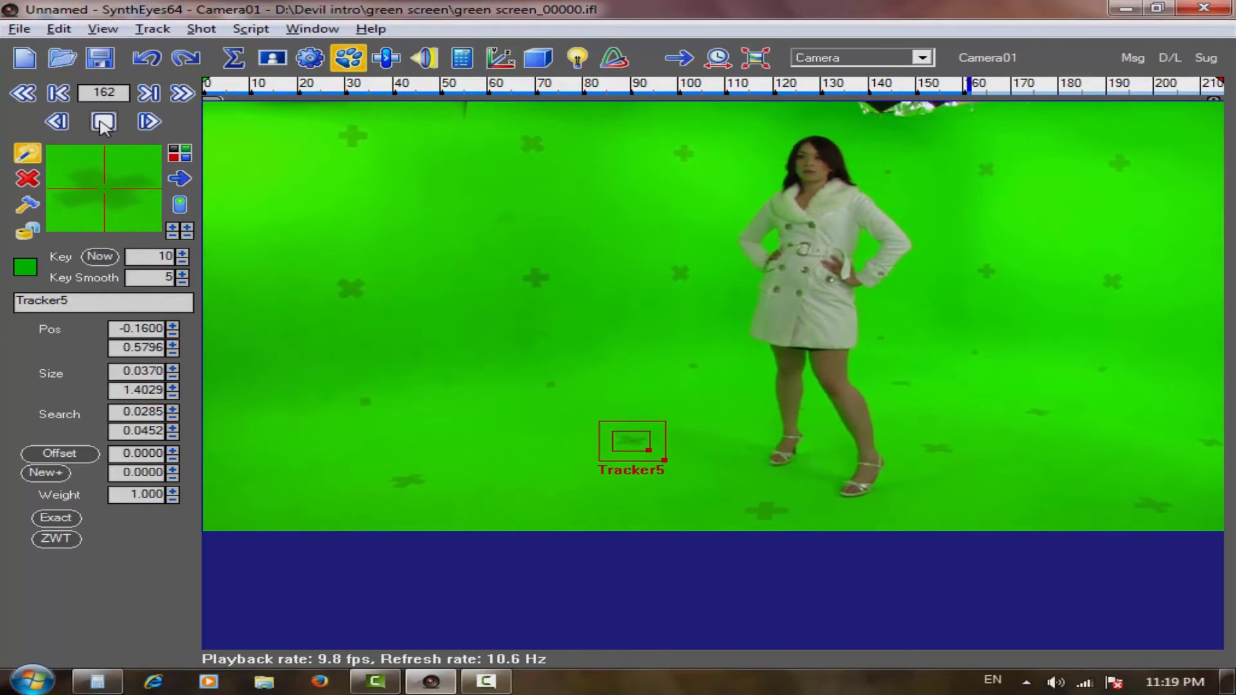
click(103, 122)
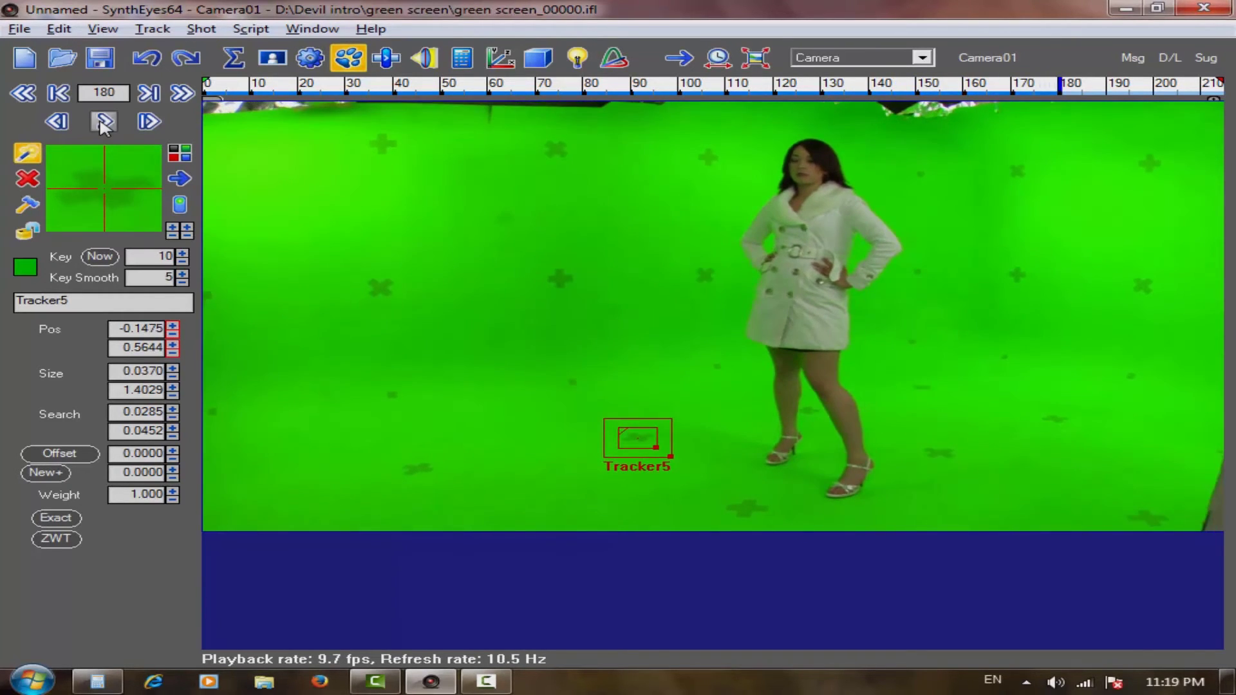
click(103, 122)
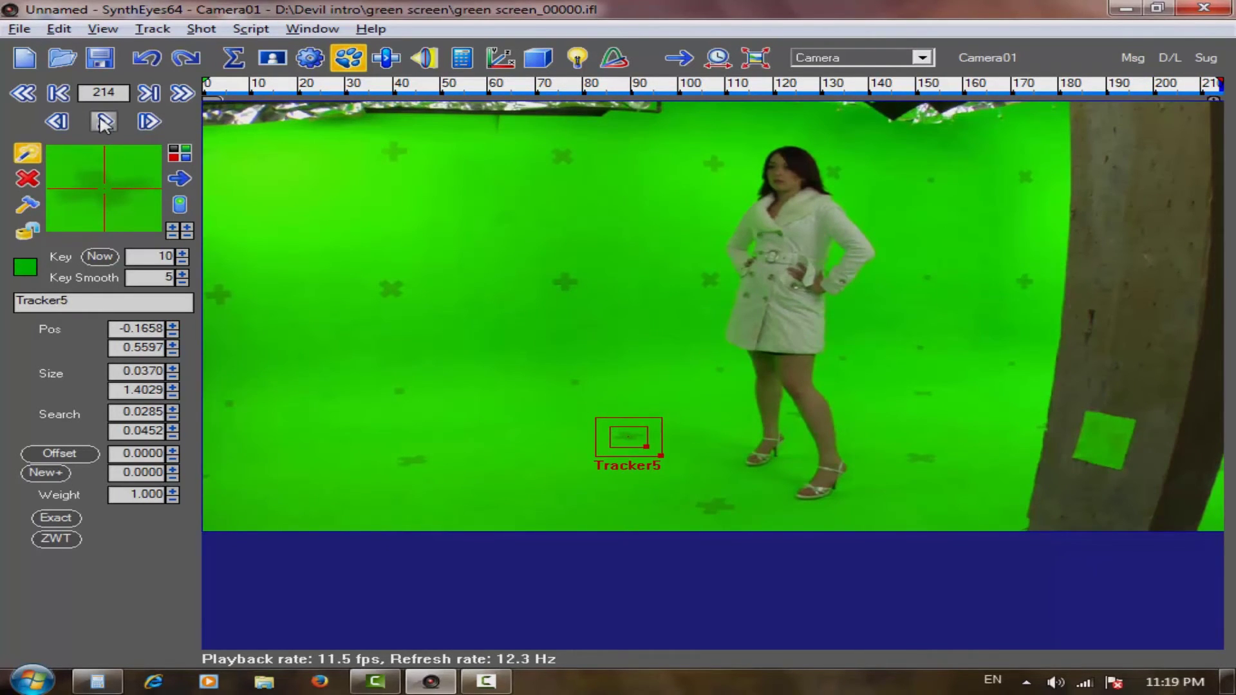
- Lock Tracker5 and rewind the timeline to frame 0
click(28, 232)
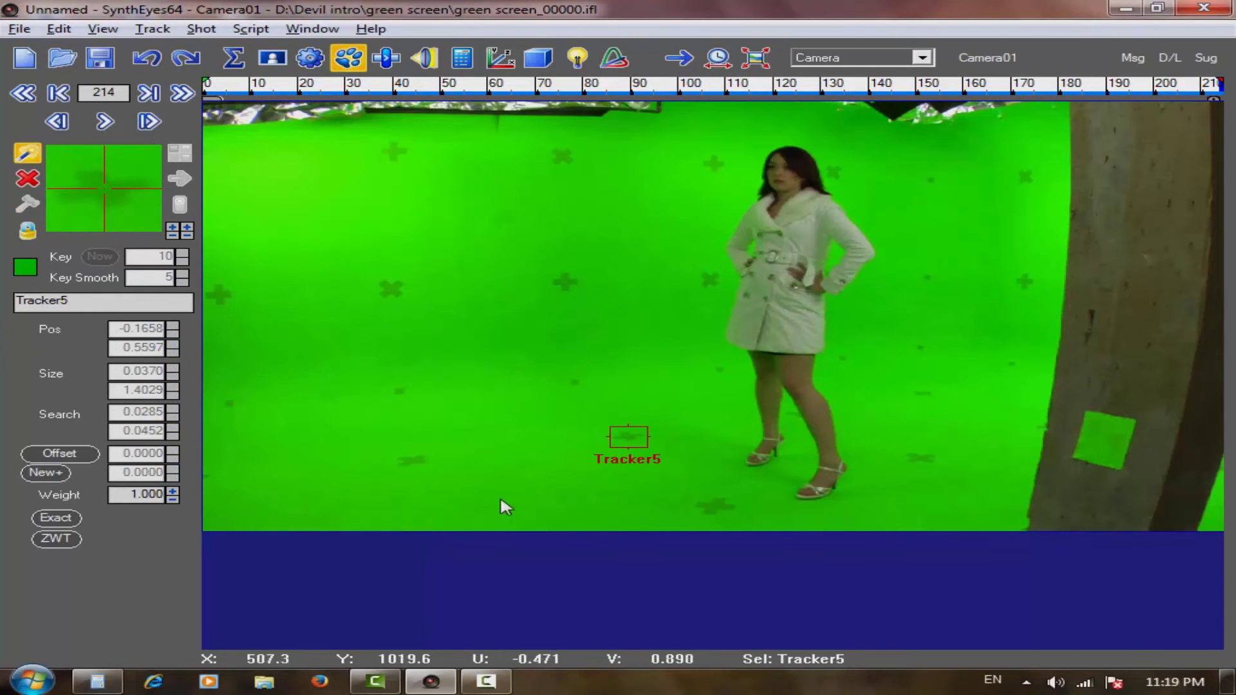
click(1169, 87)
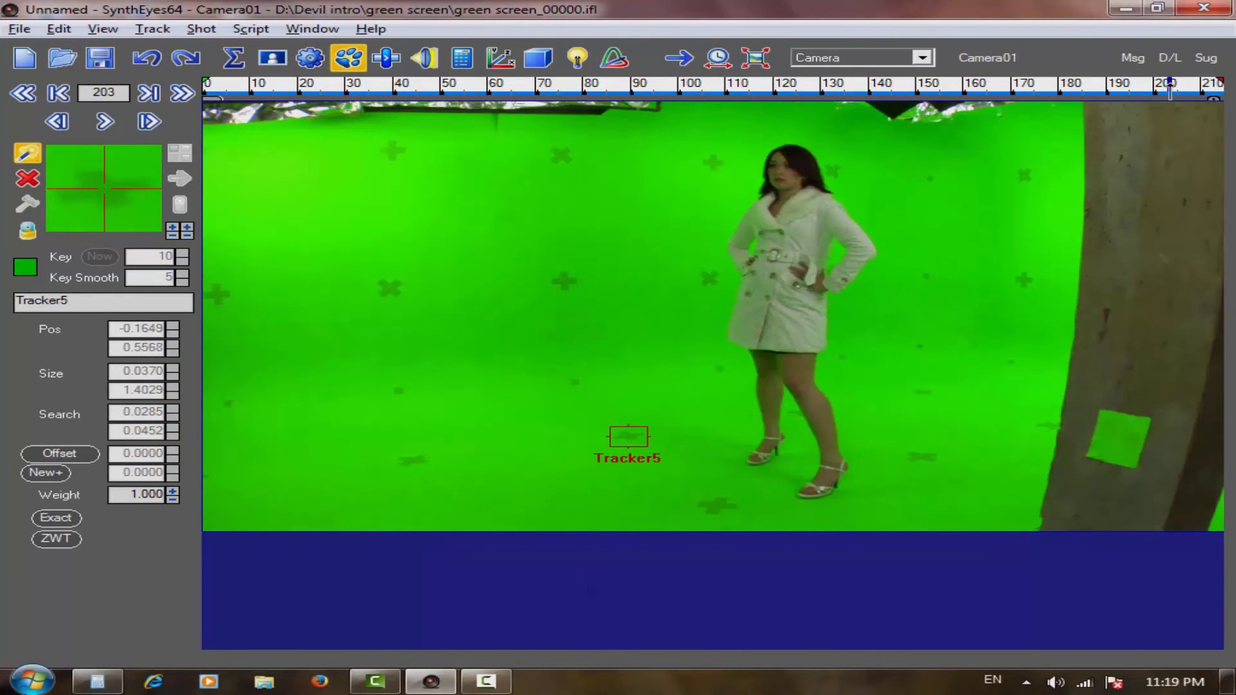
drag(1168, 87, 206, 87)
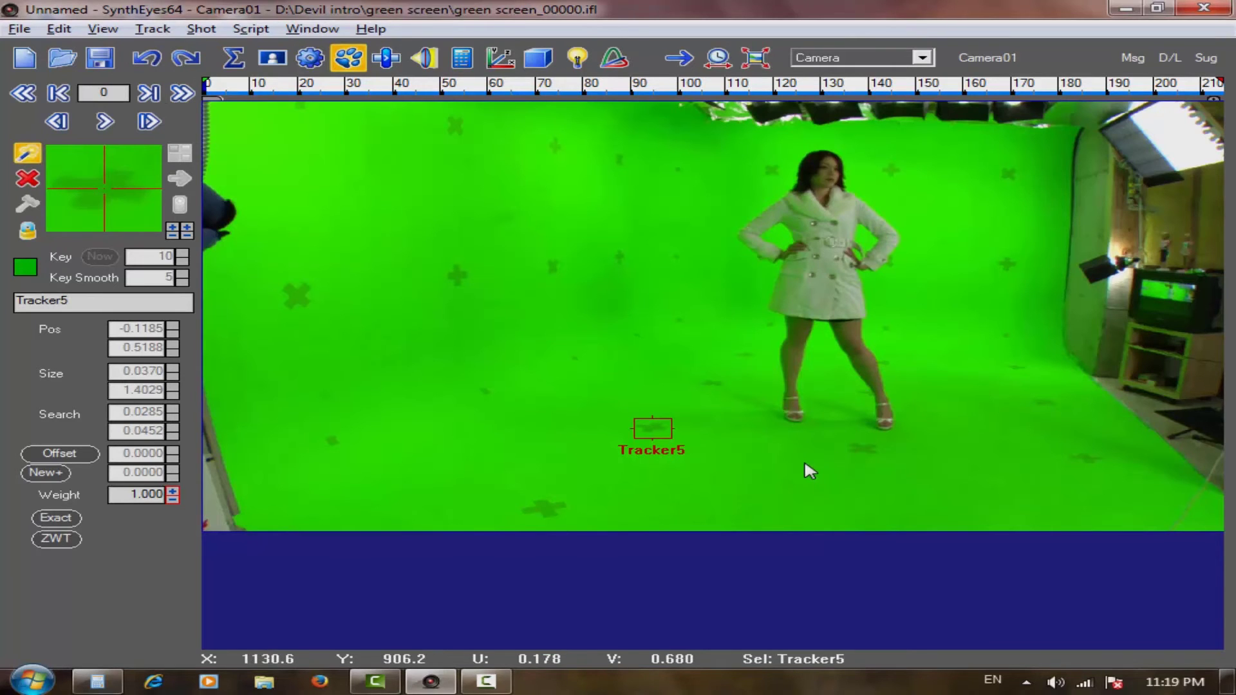
- Add Tracker6 near the woman's feet and Tracker7 on the left wall, tracking each forward
click(863, 455)
key(space)
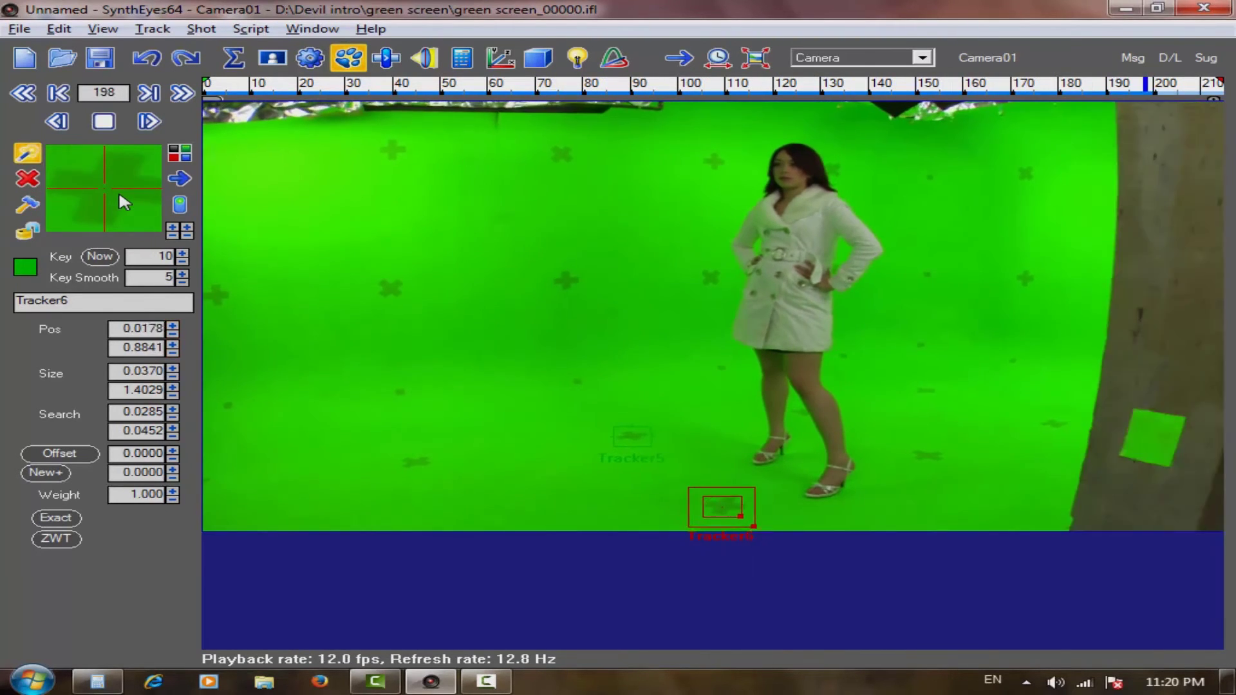
key(Home)
click(455, 275)
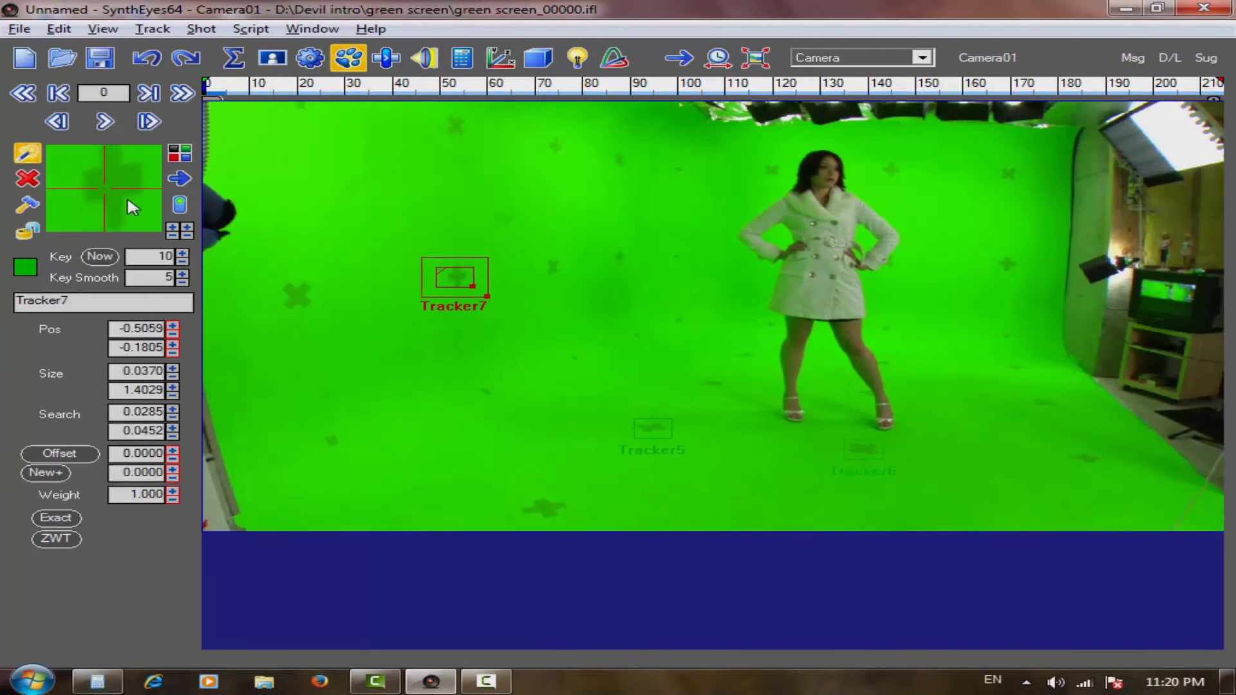
click(112, 117)
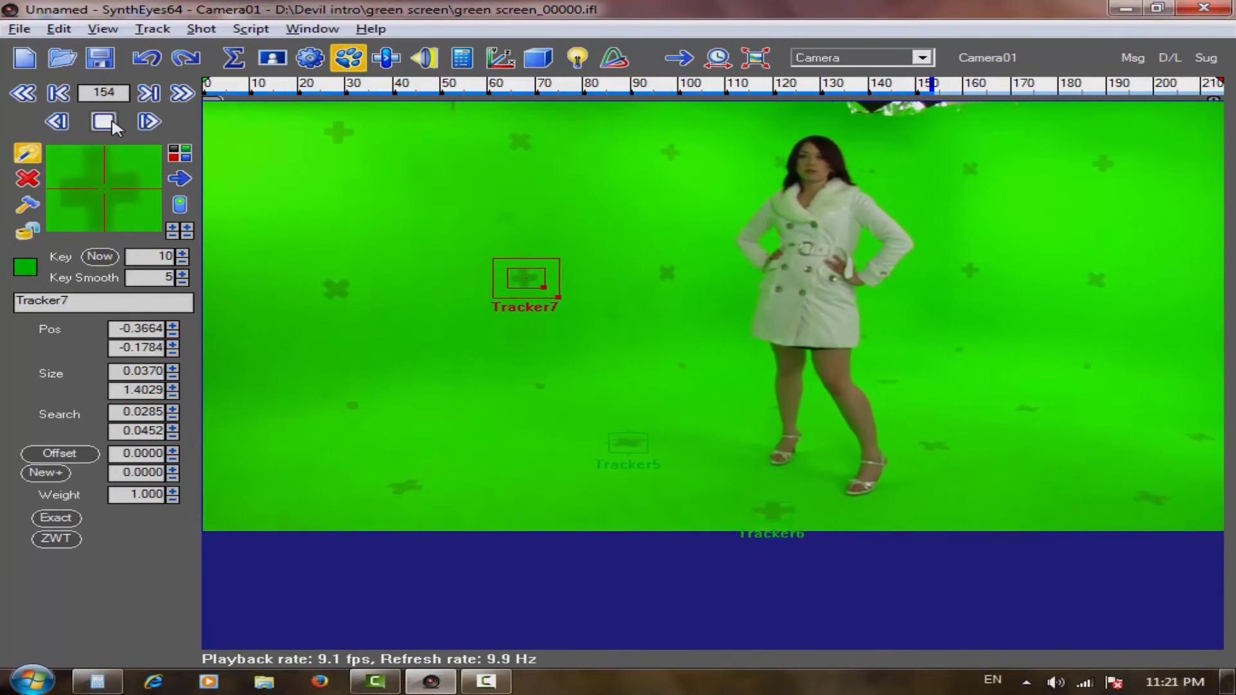
click(111, 117)
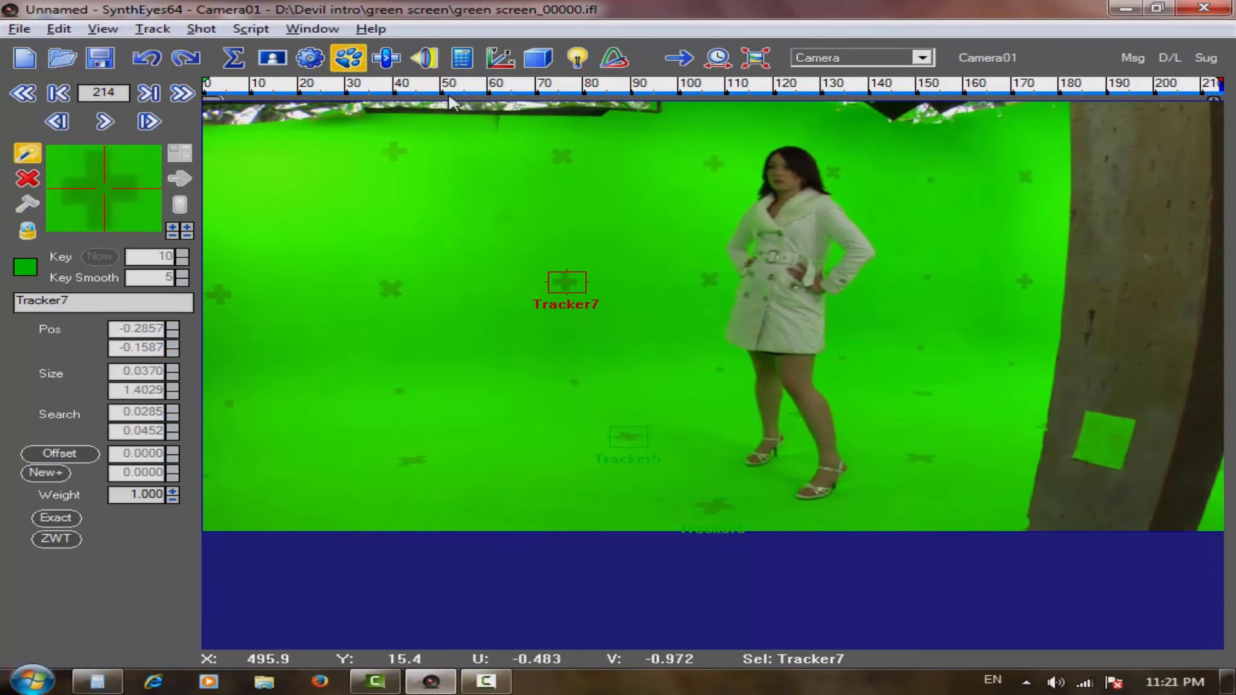
key(Home)
- Add Tracker8 on a left marker and Tracker9 near the top, tracking each forward
click(287, 287)
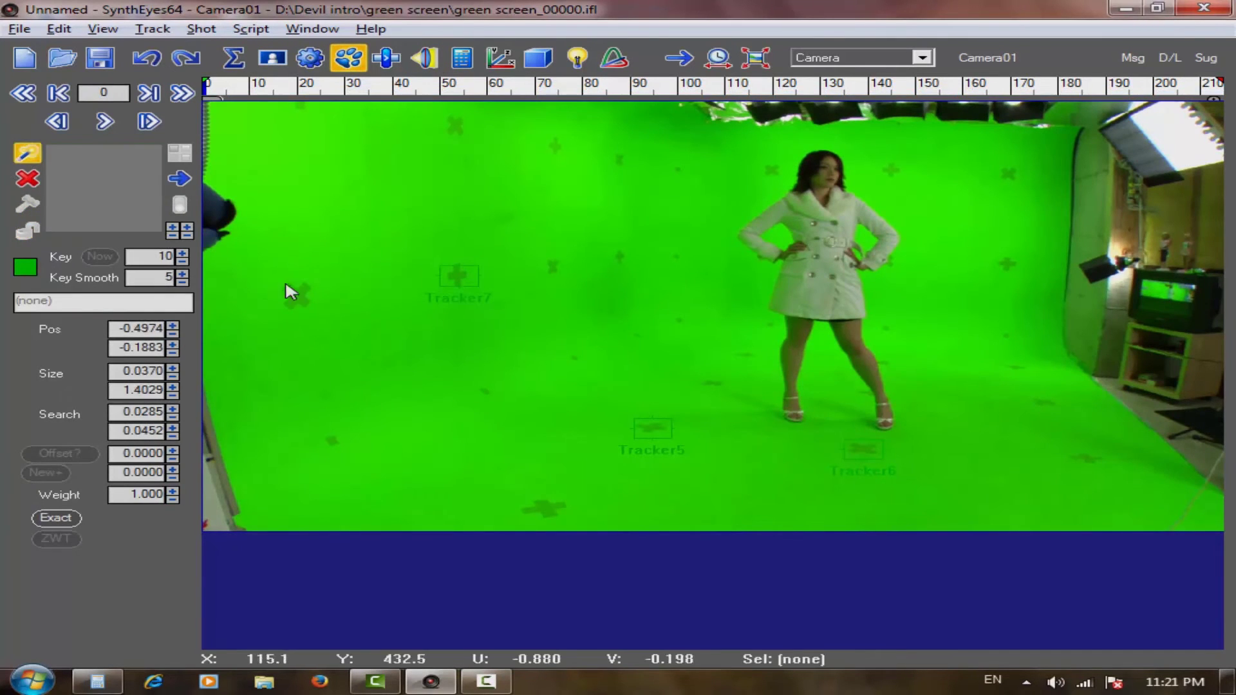
click(296, 297)
click(109, 121)
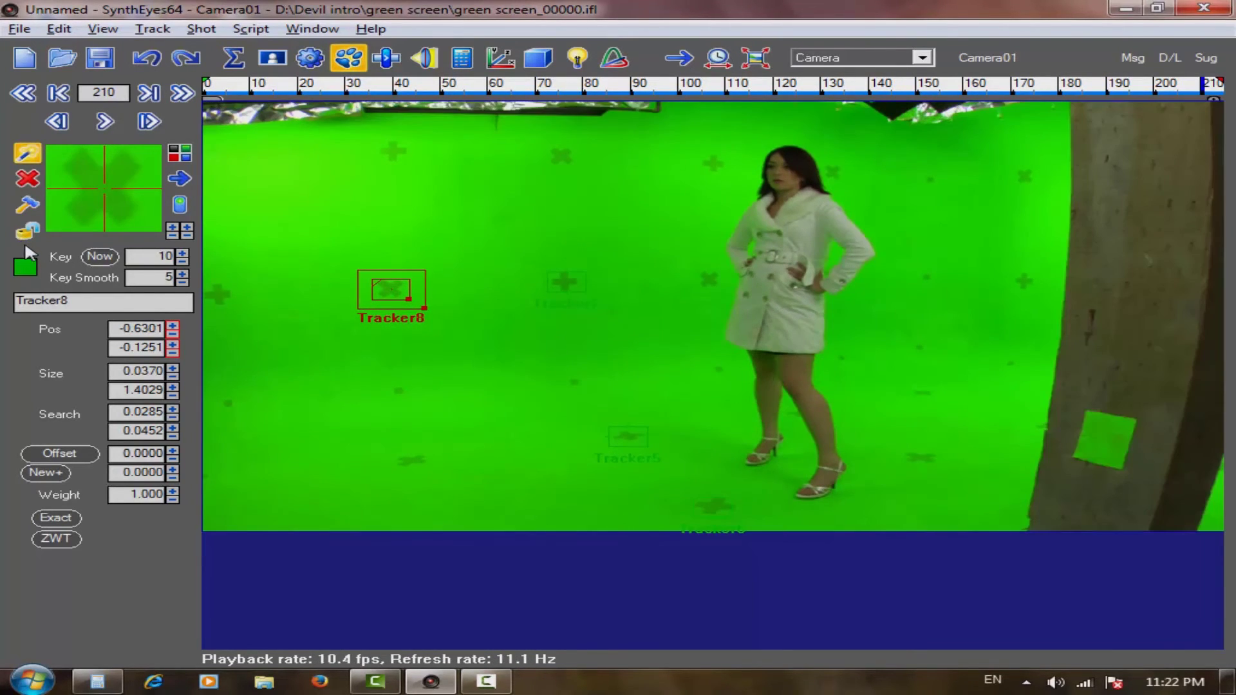
key(Home)
click(457, 125)
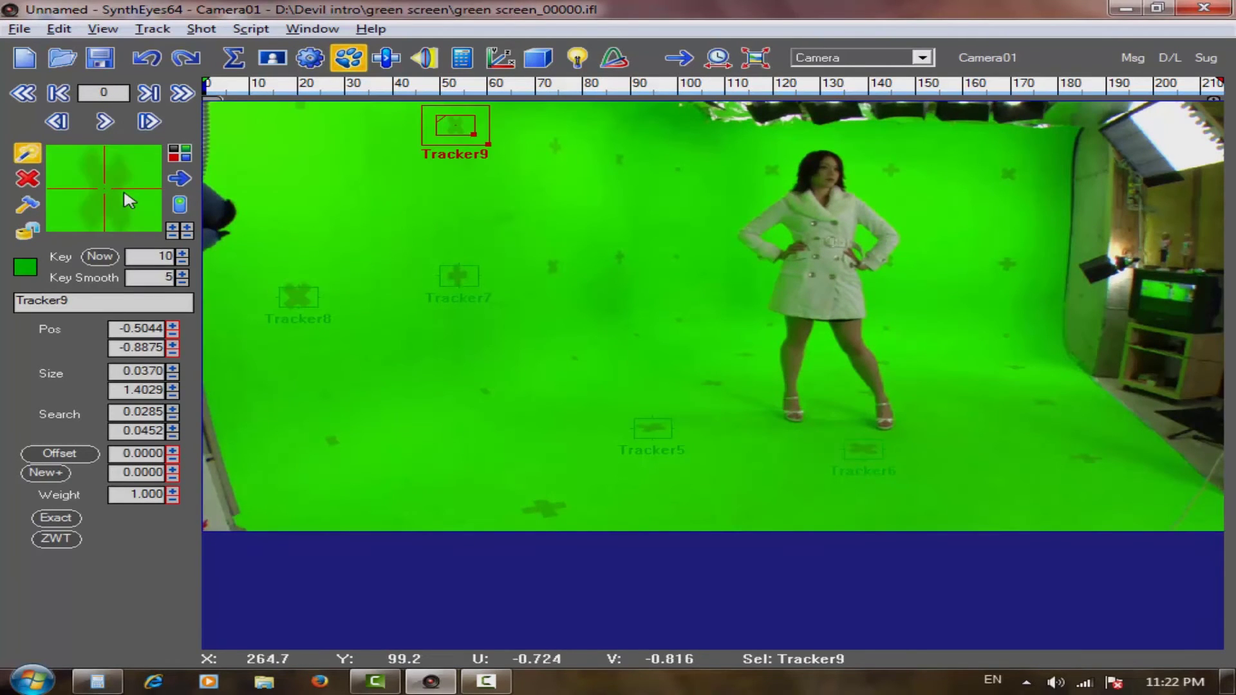
click(104, 121)
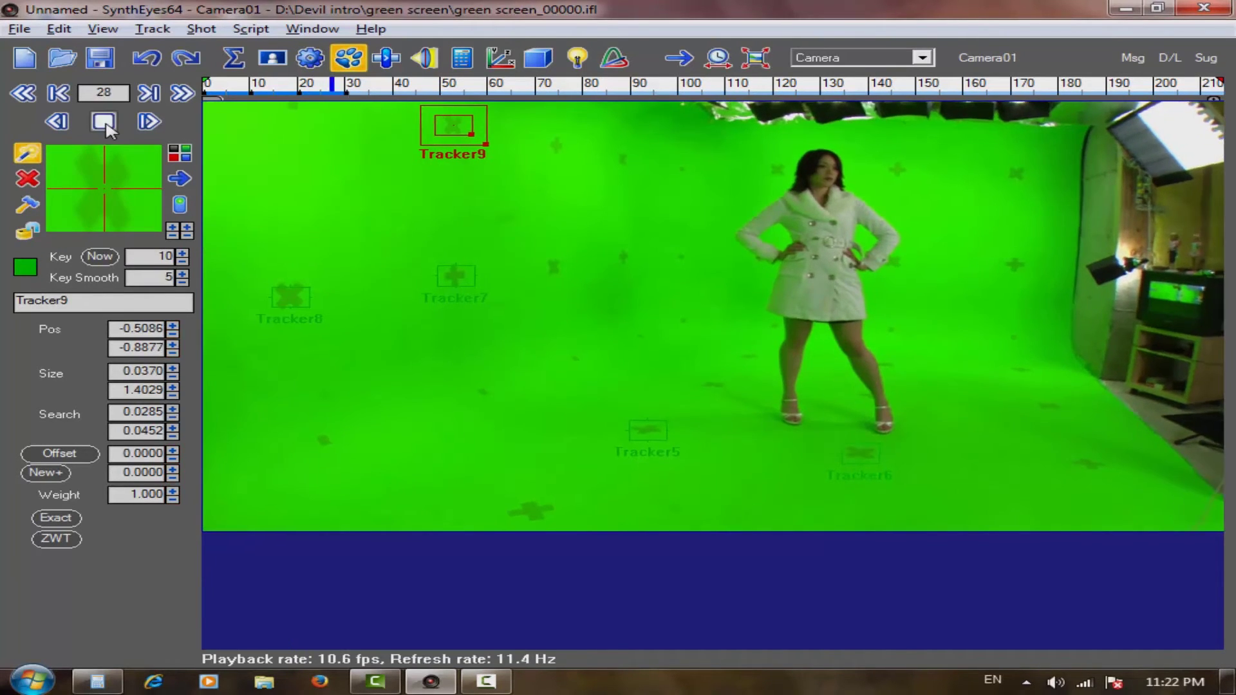
click(104, 121)
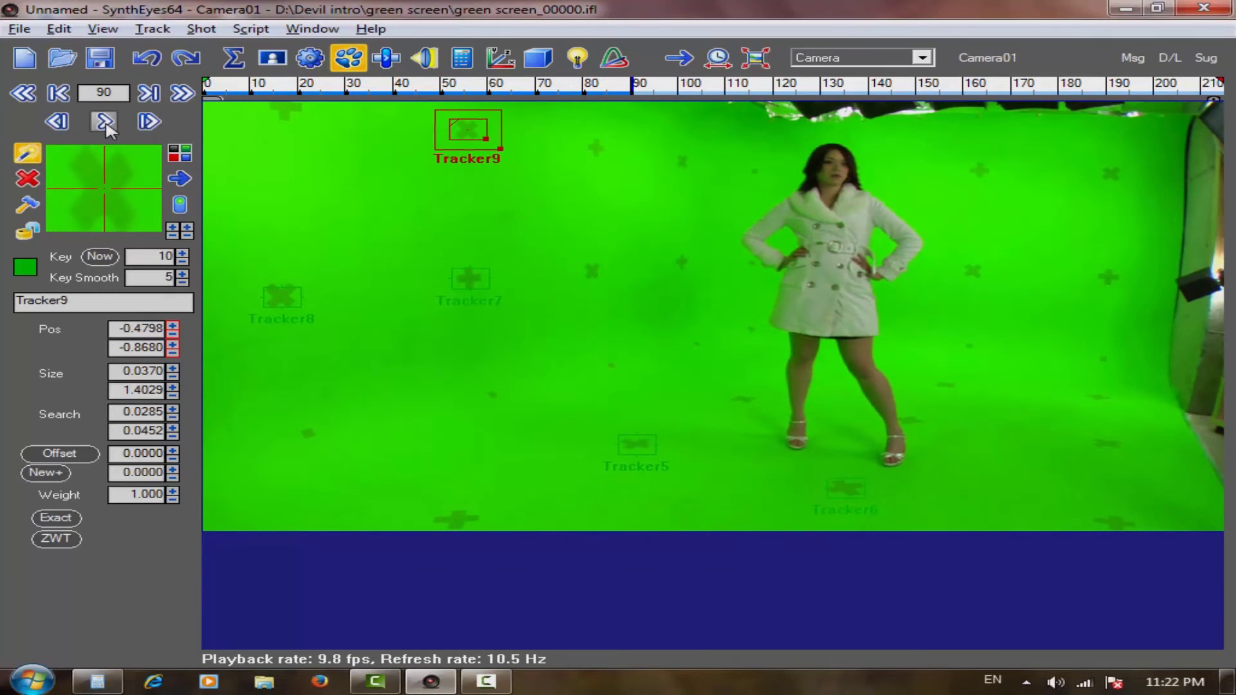
click(103, 121)
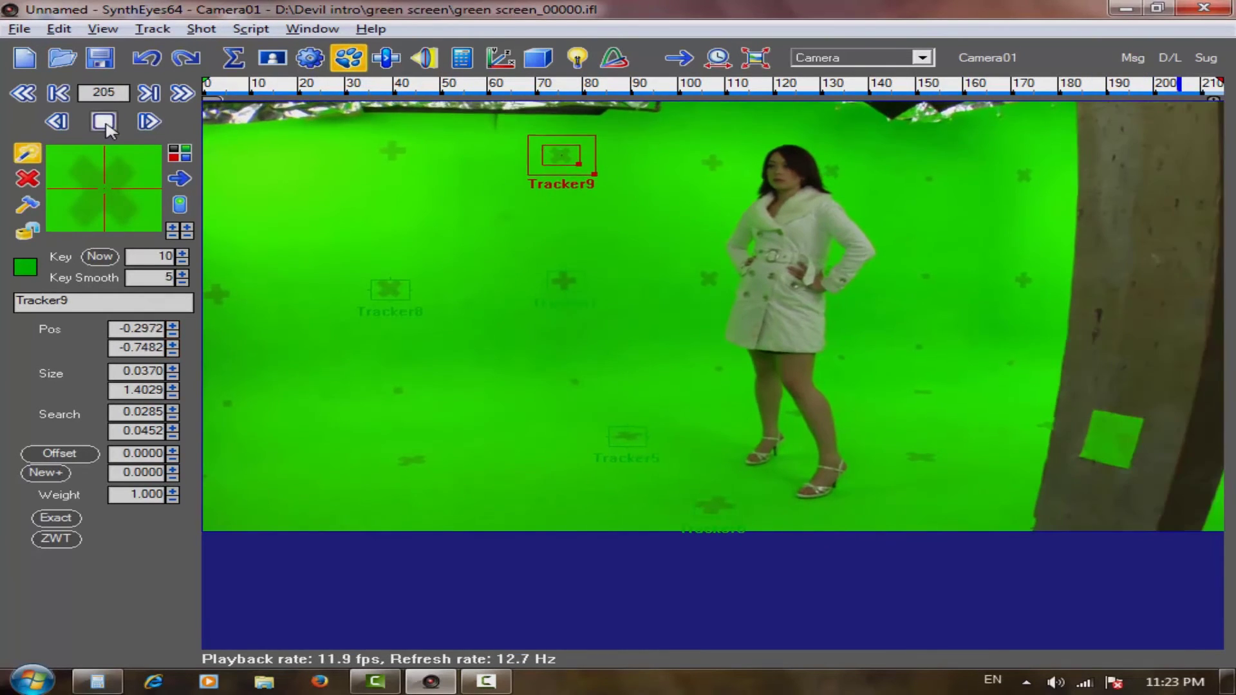
click(22, 92)
- Add Tracker10 on a right floor marker and Tracker11 on the upper-right marker, tracking both forward
click(1066, 414)
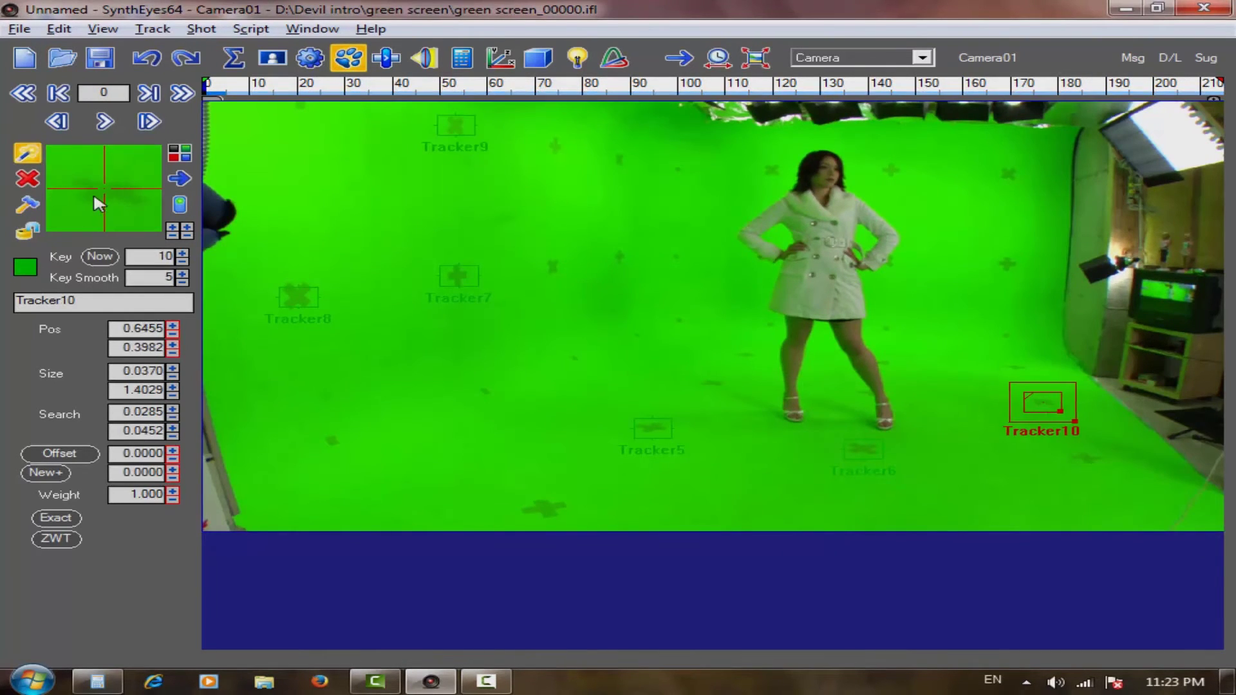
click(104, 121)
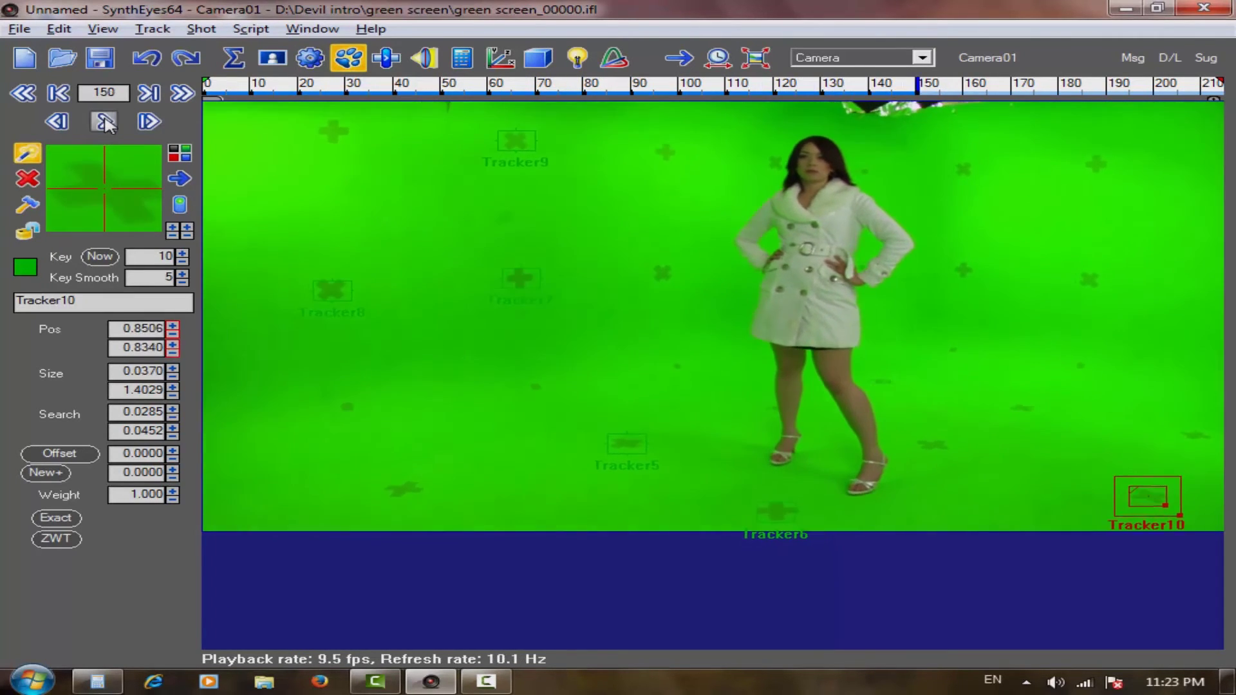
drag(1214, 93, 1087, 89)
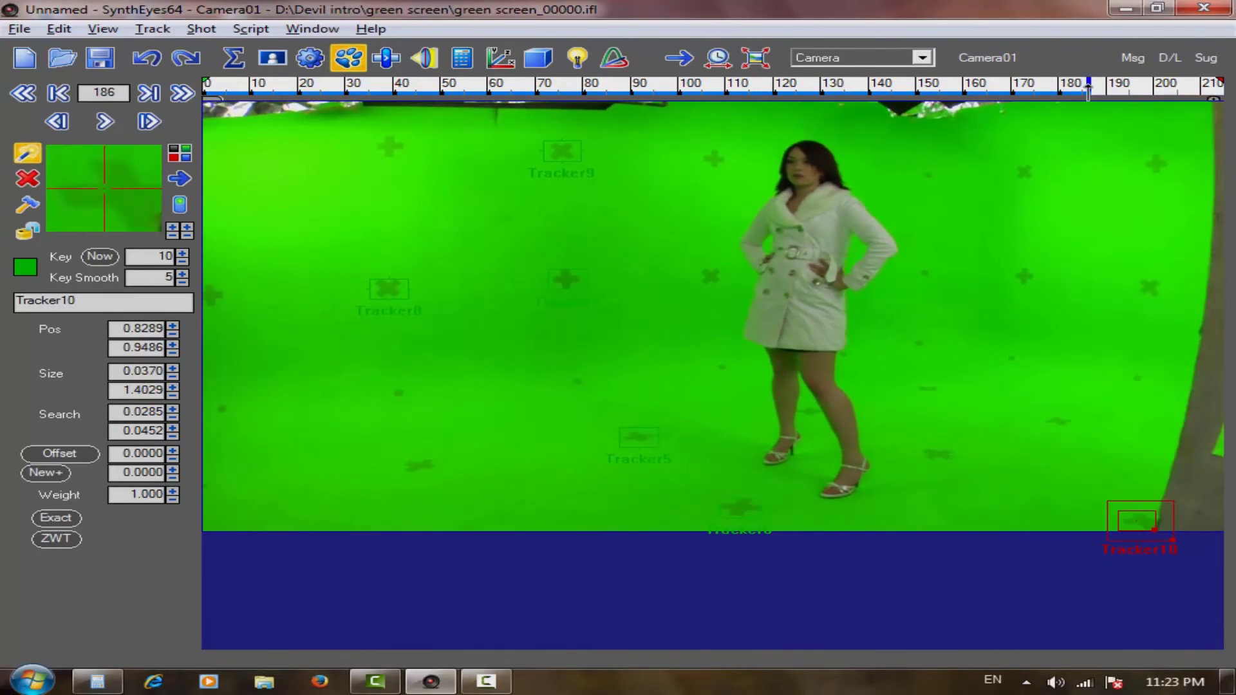
click(35, 226)
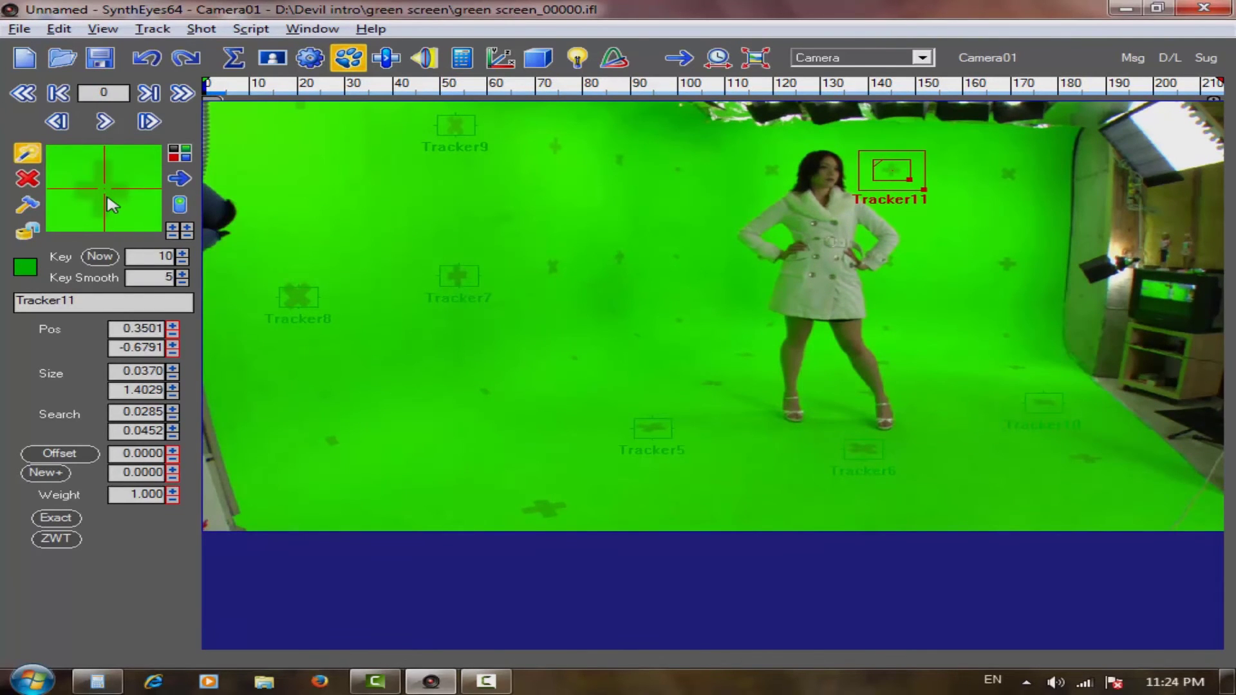
click(103, 122)
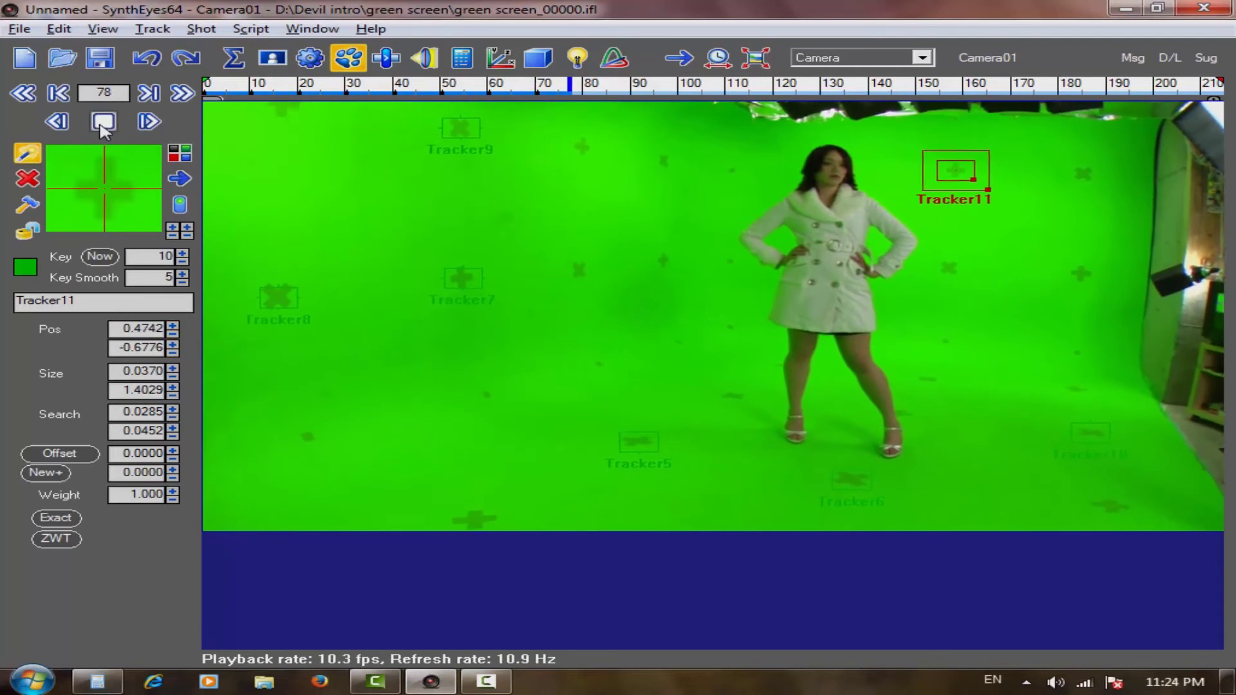
click(103, 122)
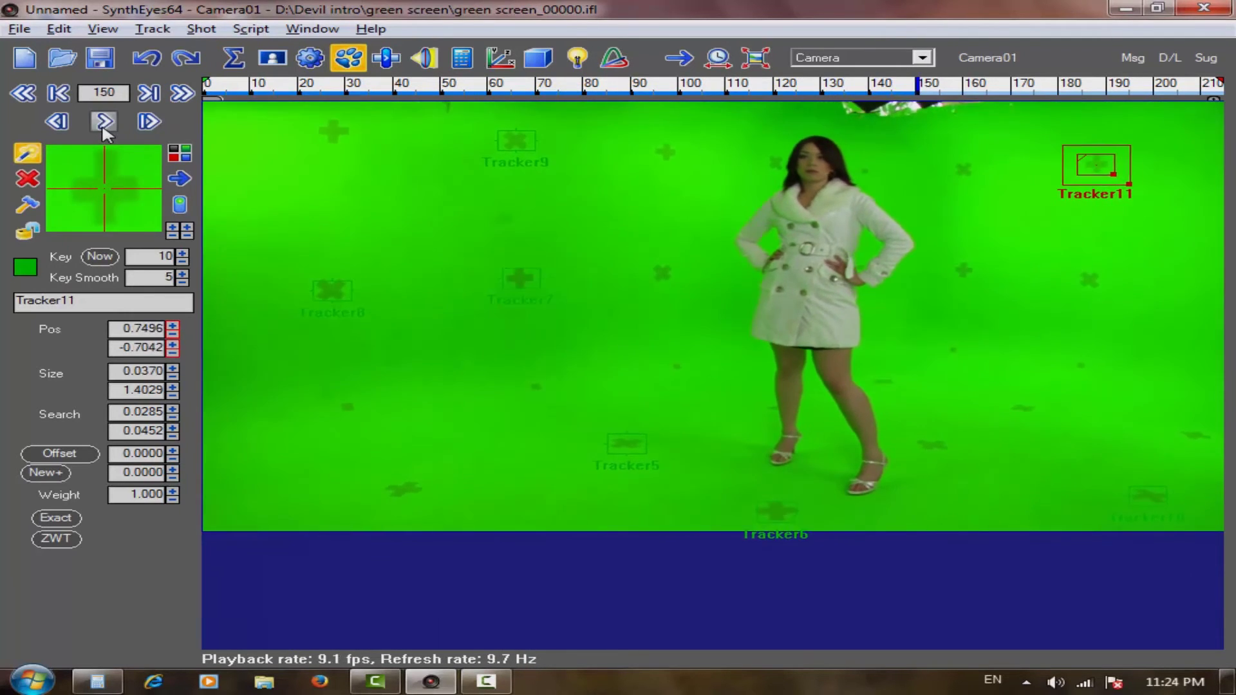
click(103, 122)
click(1121, 83)
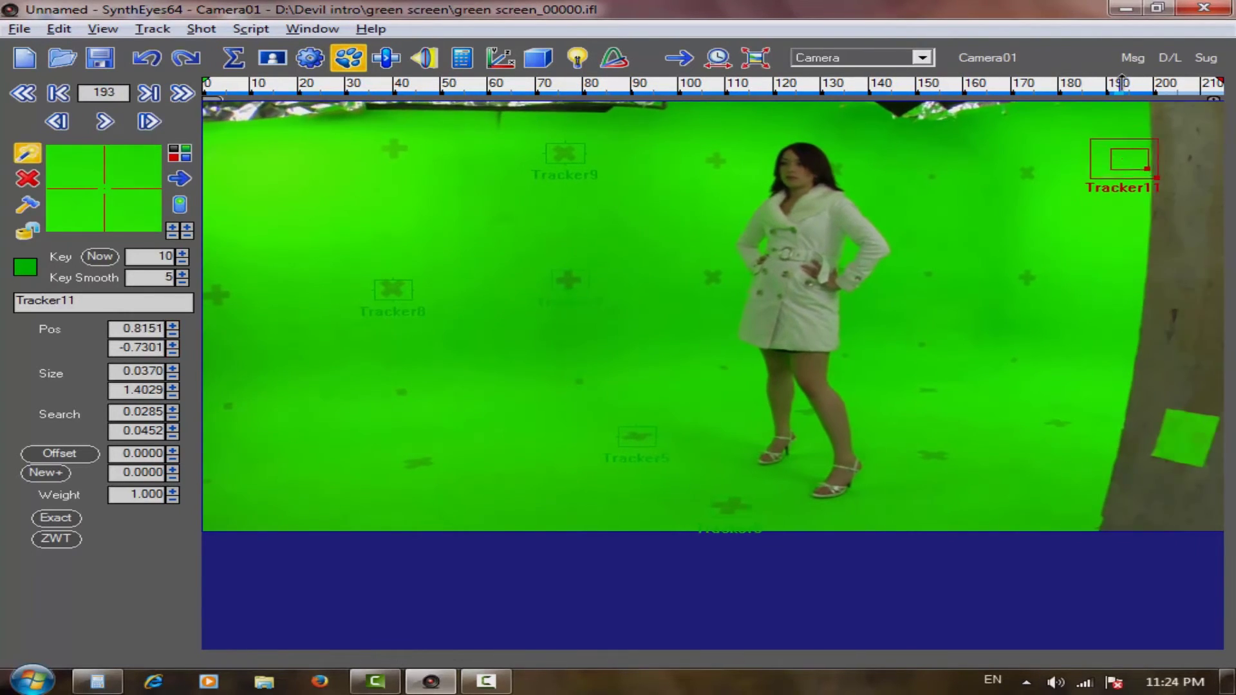
key(Home)
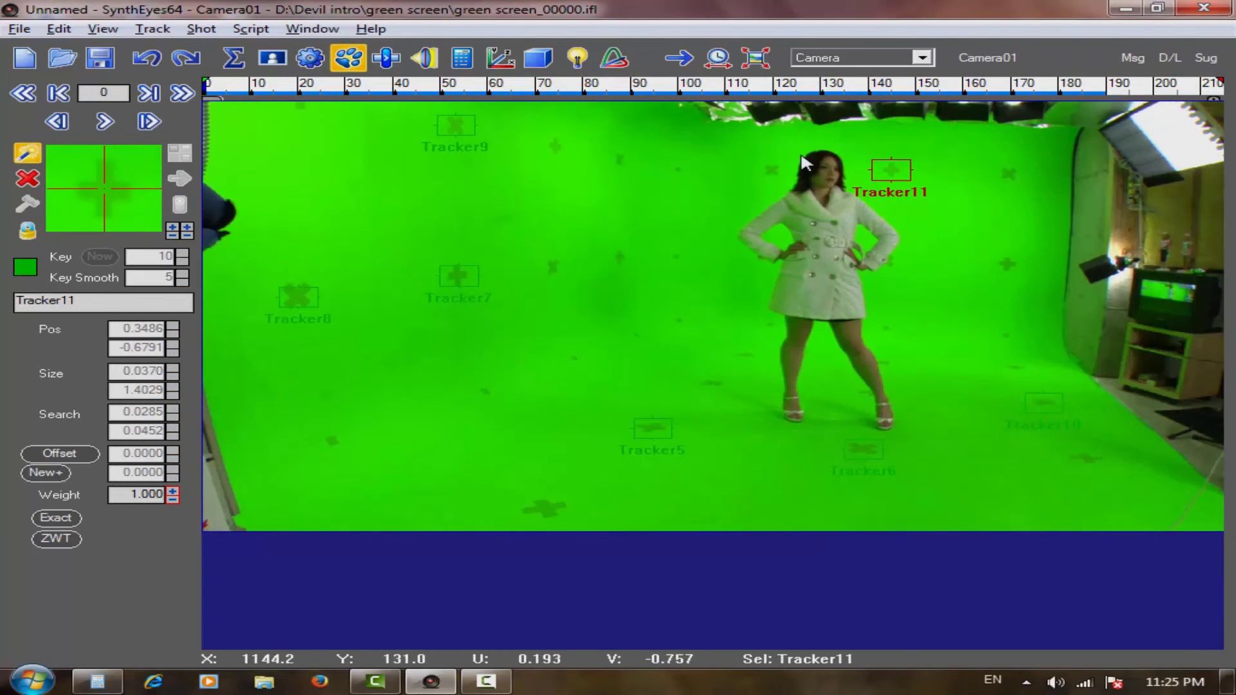
- Track Tracker12 forward, then track Tracker13 near the tree backward from the last frame
click(1008, 264)
click(102, 123)
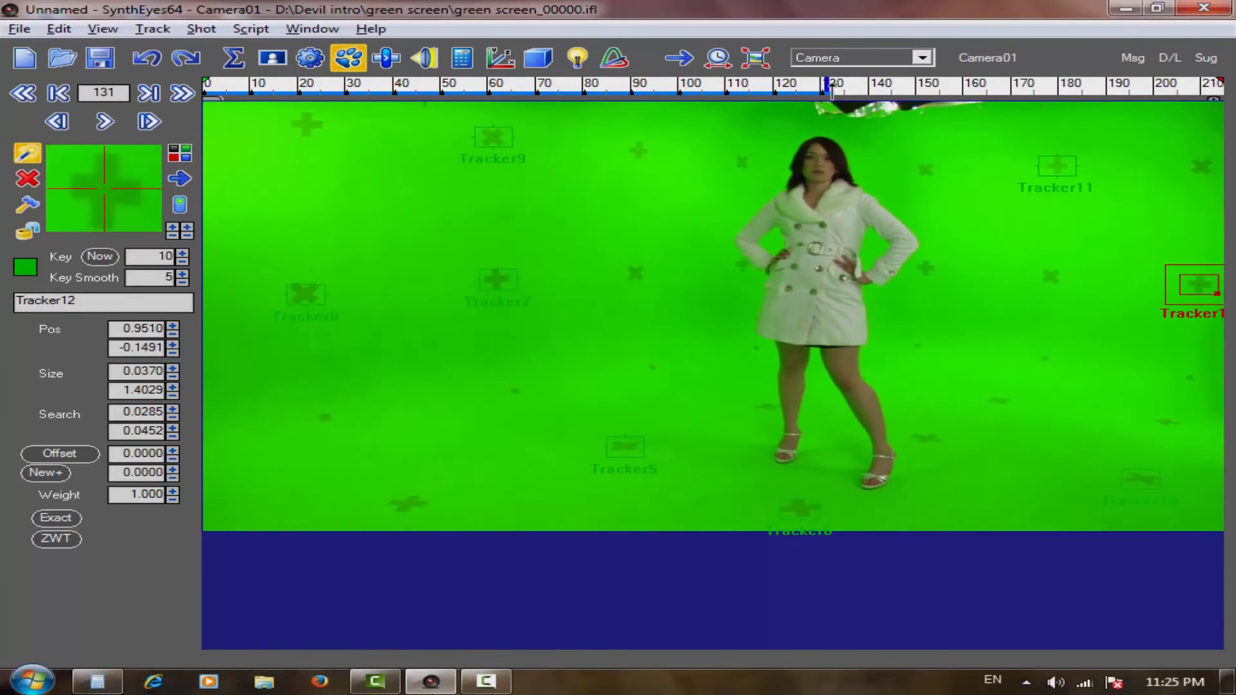
key(End)
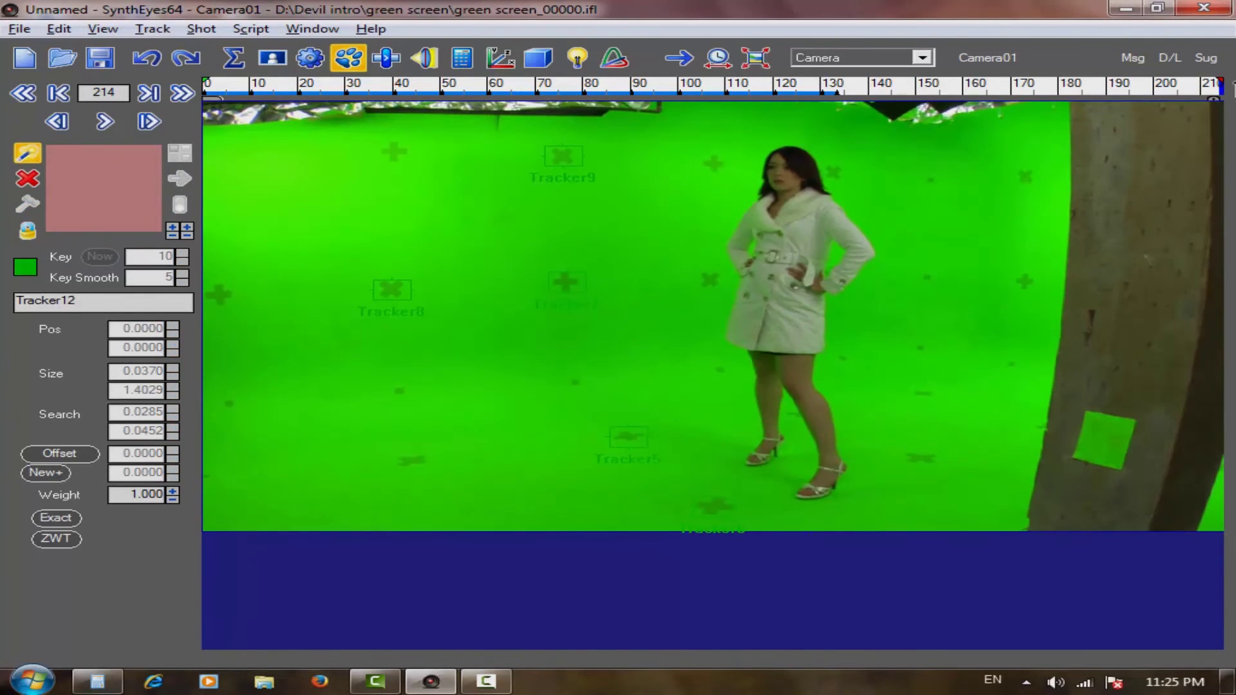
click(25, 154)
click(919, 461)
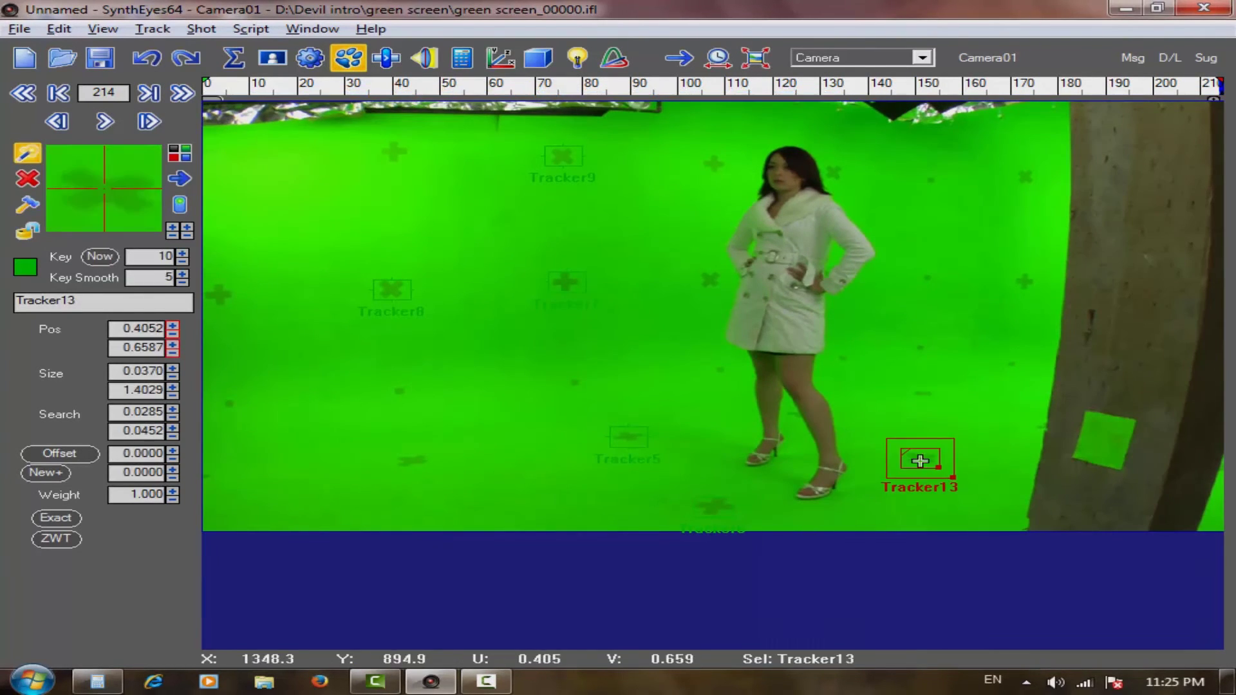
click(180, 178)
click(103, 125)
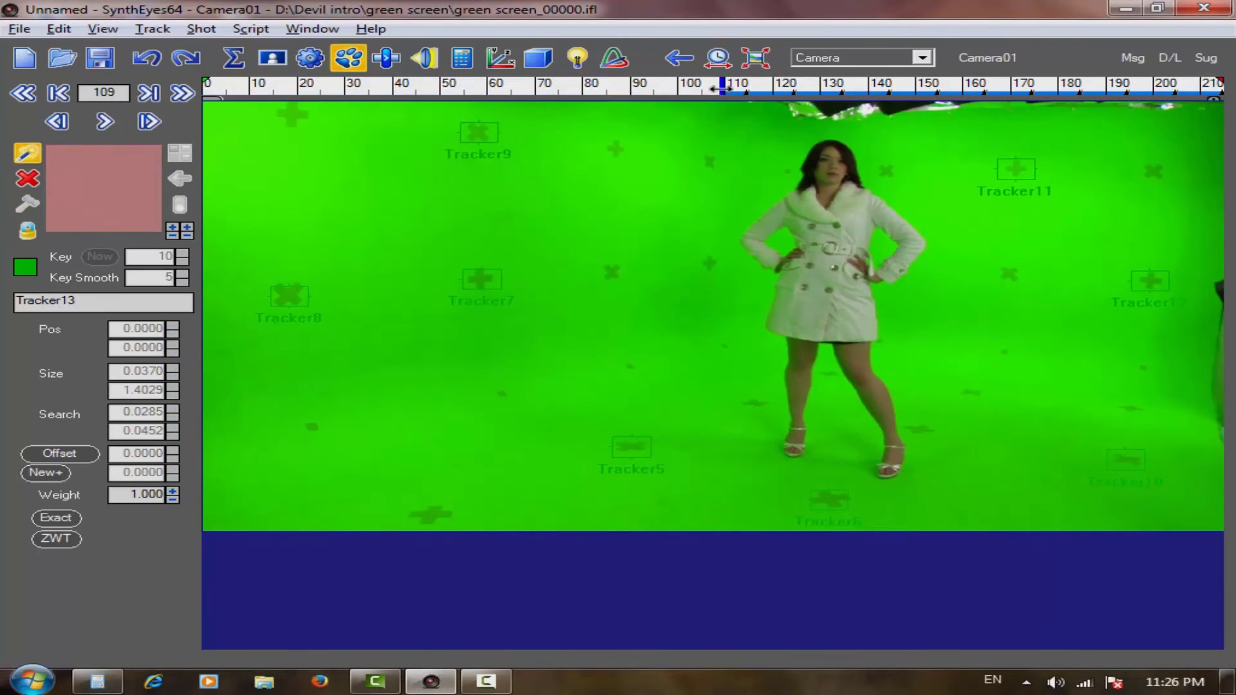
click(1231, 82)
- Add Tracker14, Tracker15 and Tracker16 on markers at the last frame, tracking each backward
click(411, 461)
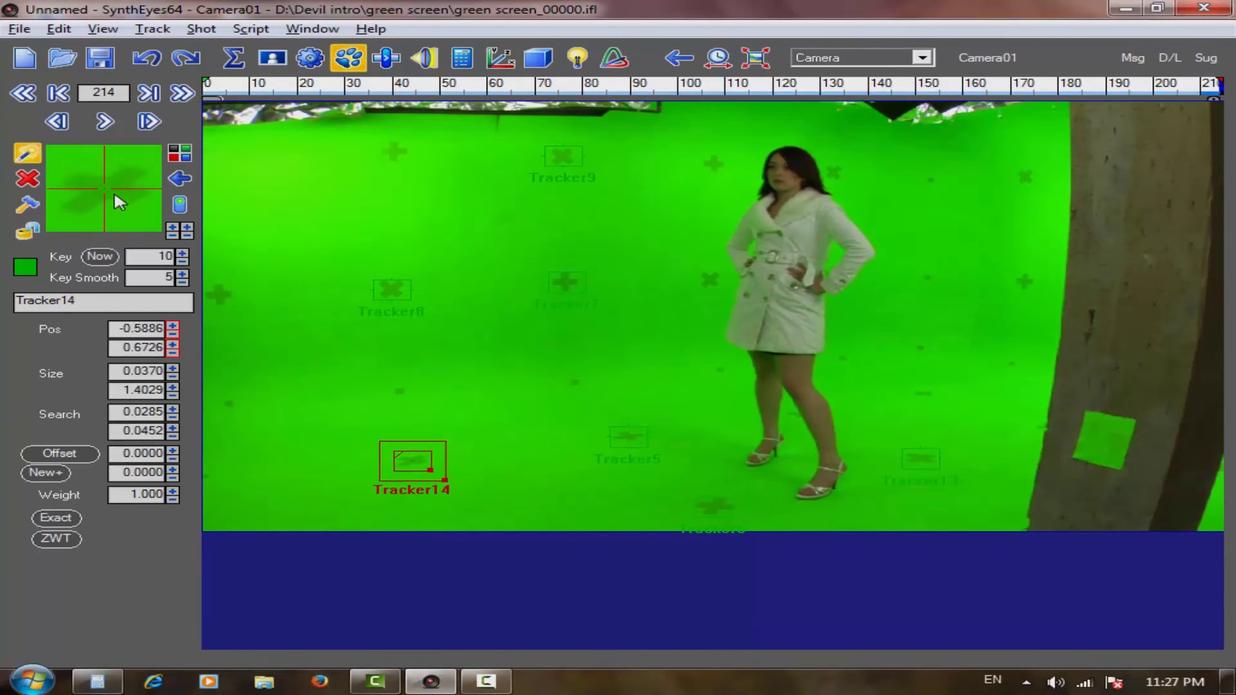
click(103, 122)
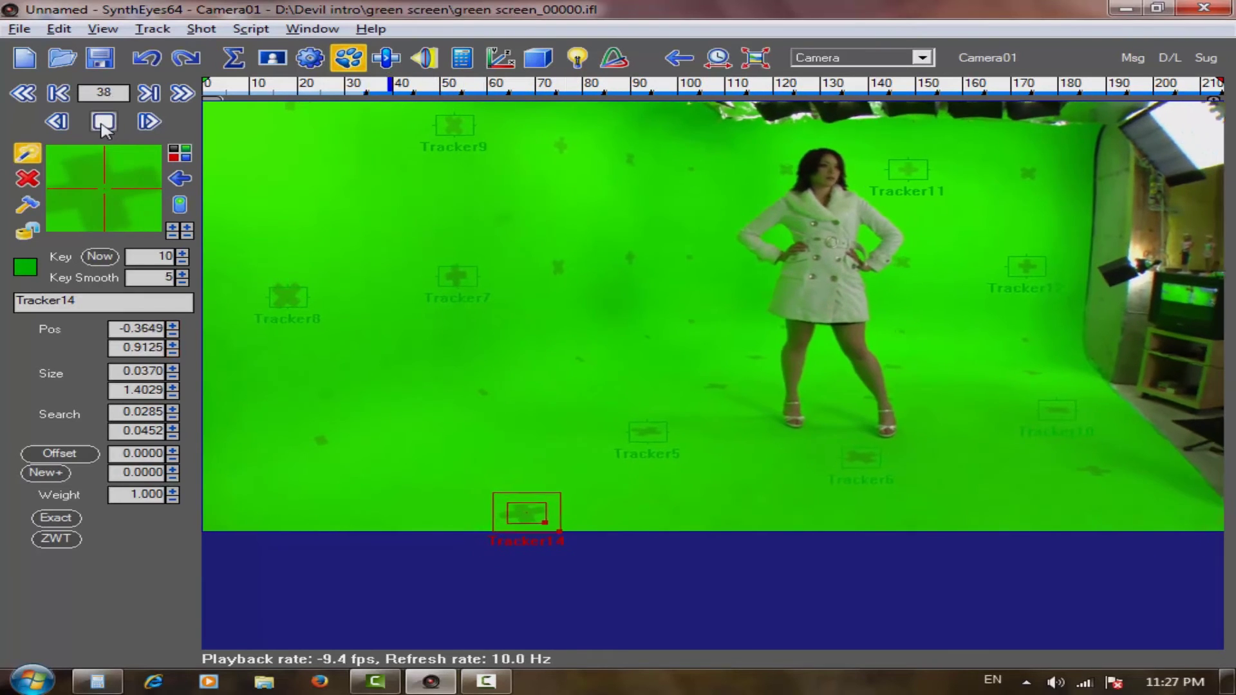
click(179, 205)
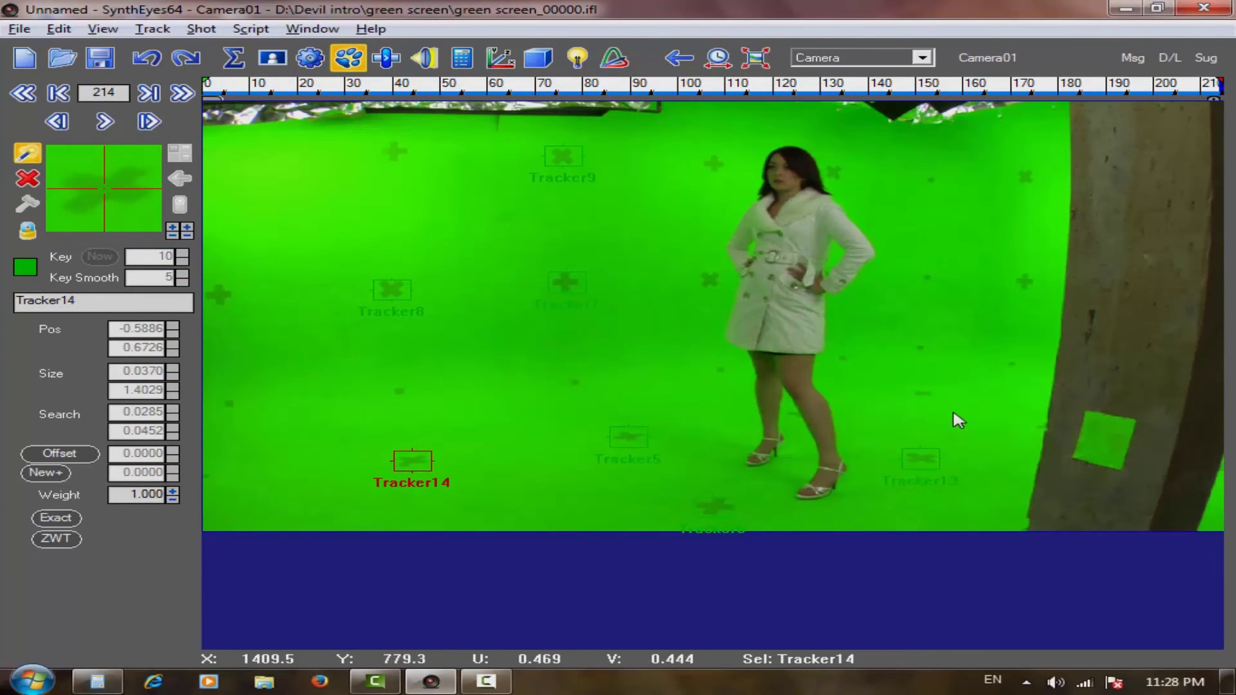
click(1027, 180)
click(102, 123)
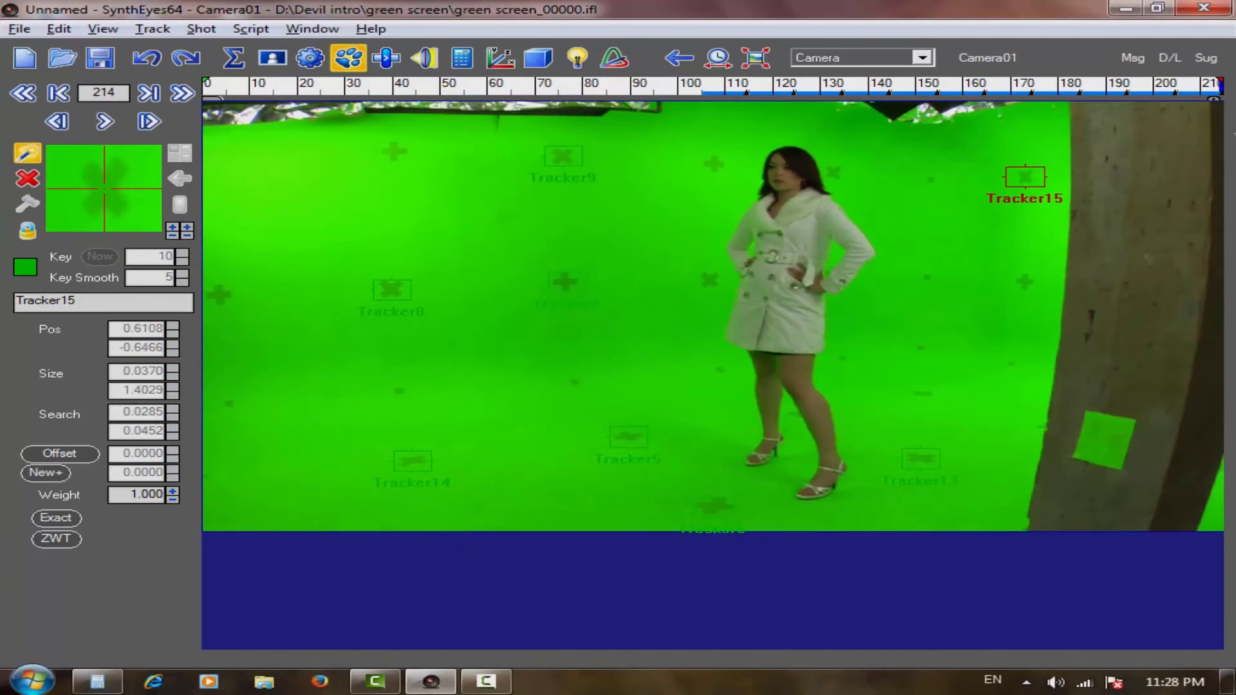
click(390, 152)
click(101, 123)
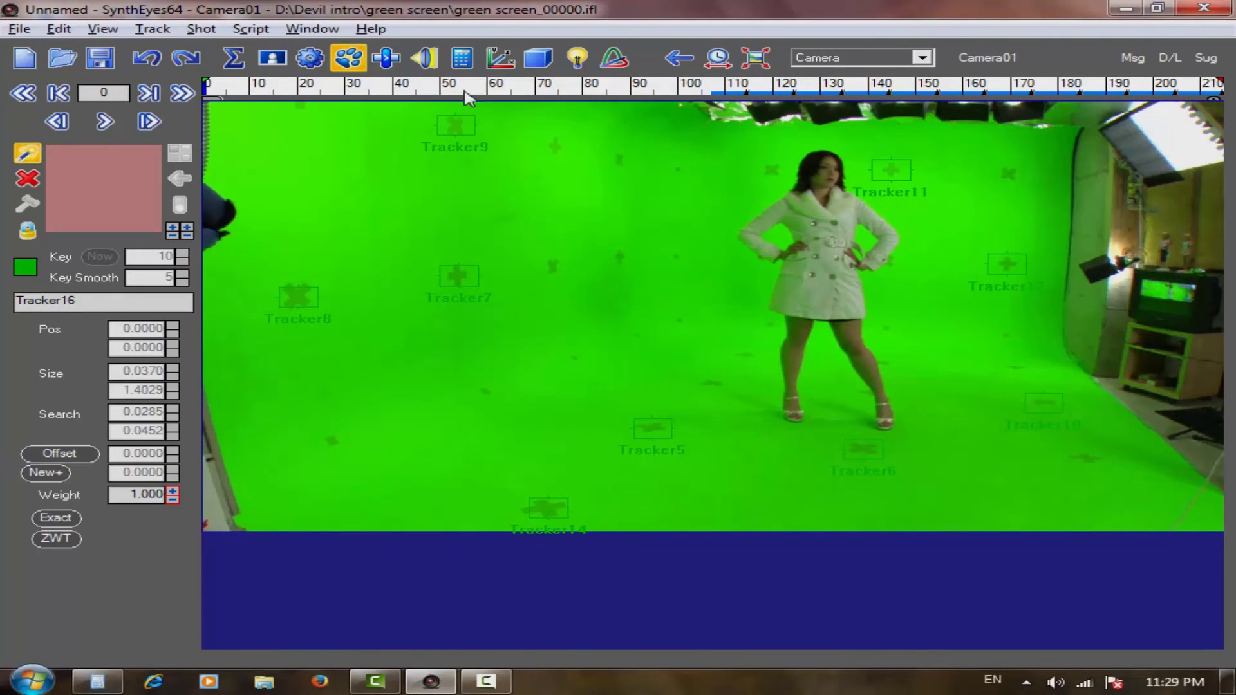
- Solve the camera to about 3.10 hpix error and show it in a Perspective view
click(502, 58)
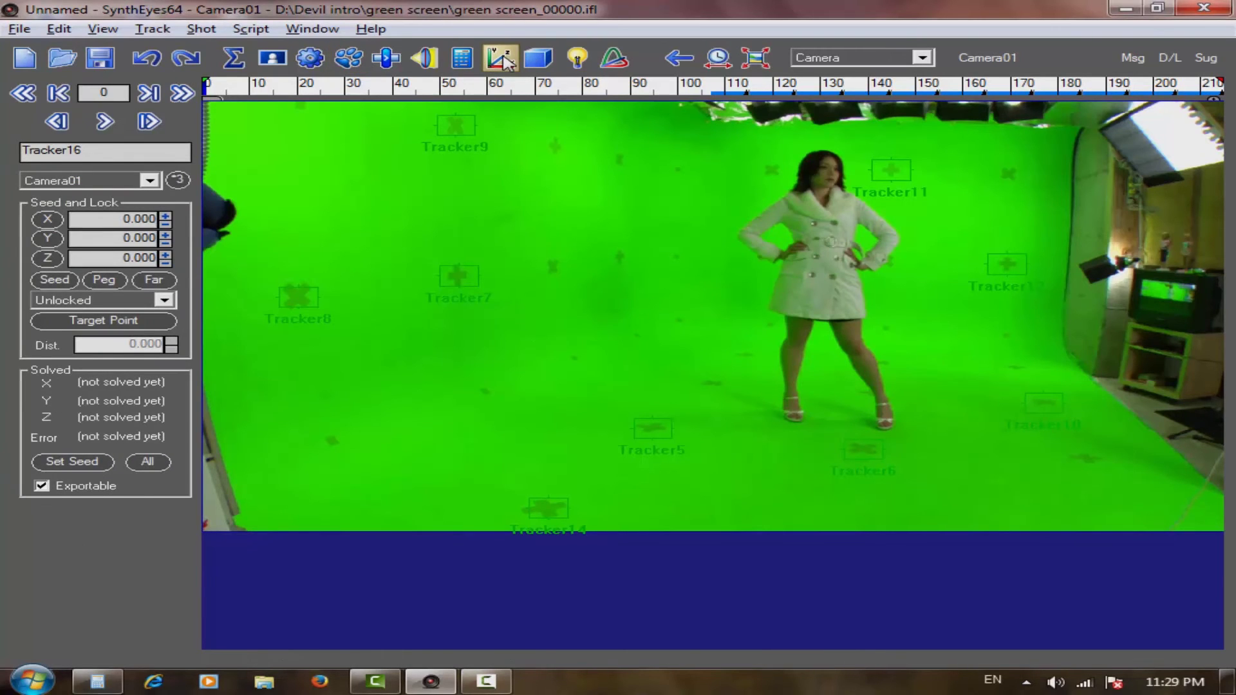
click(462, 58)
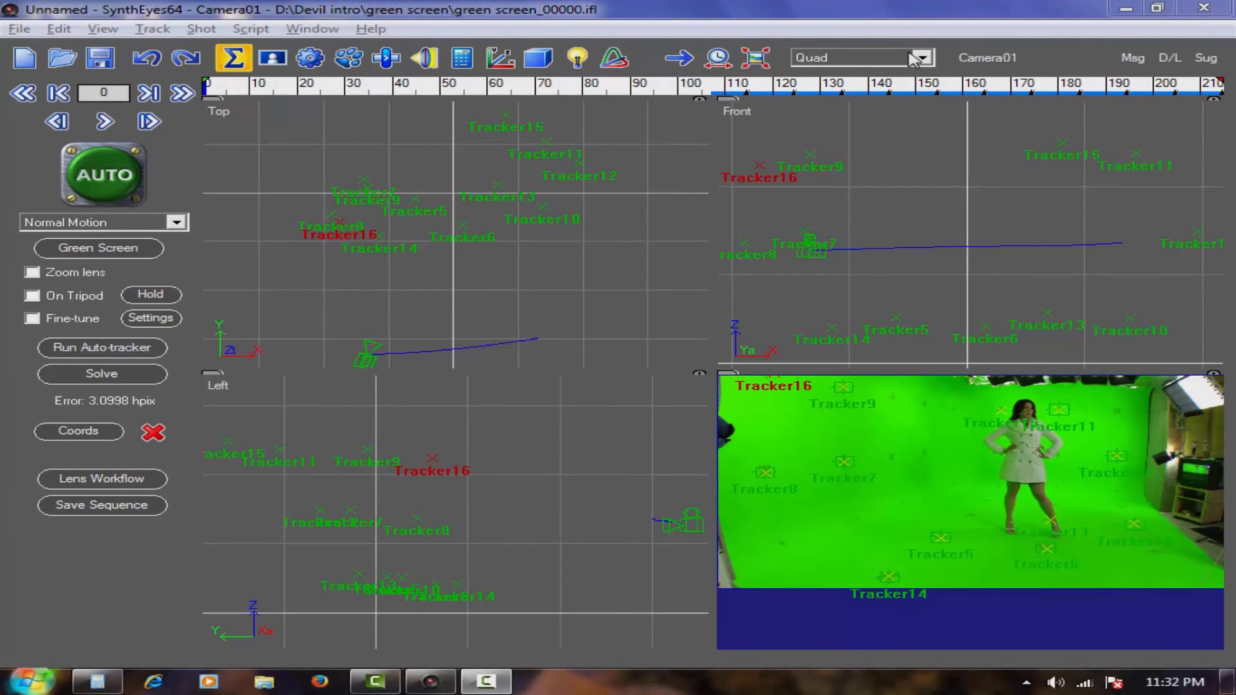
click(918, 58)
click(829, 100)
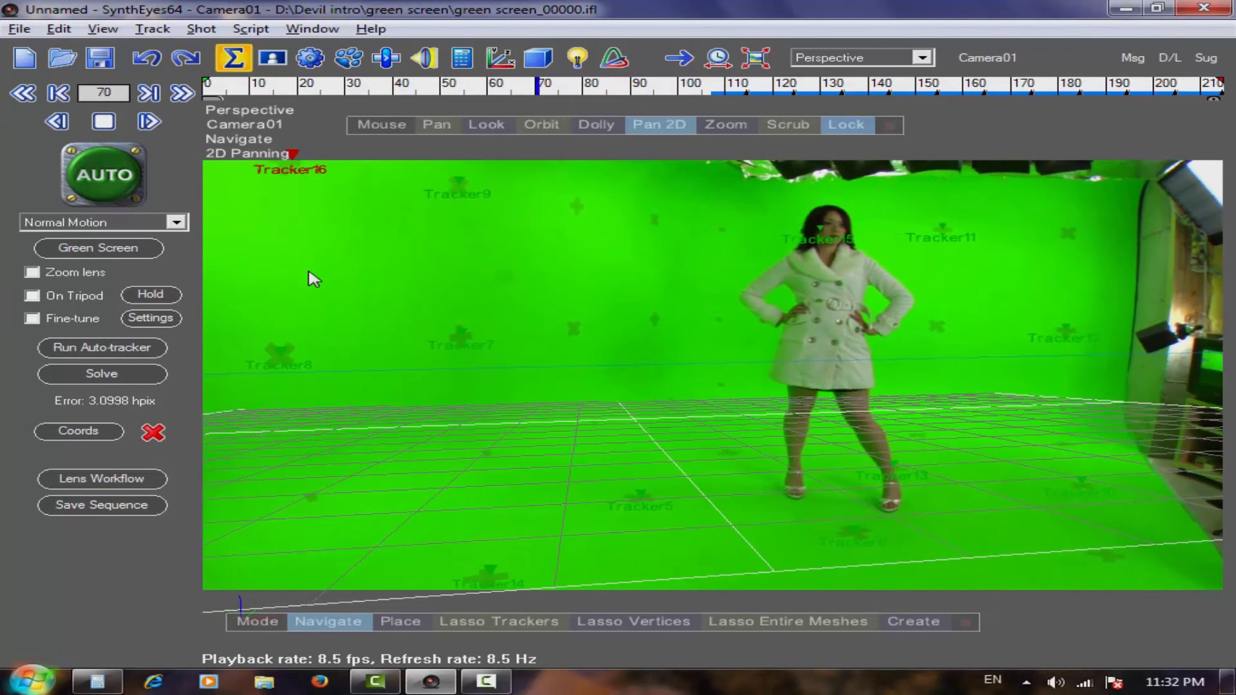
- Stop playback, rewind to frame 0, and review the solver and coordinate system panels
click(105, 125)
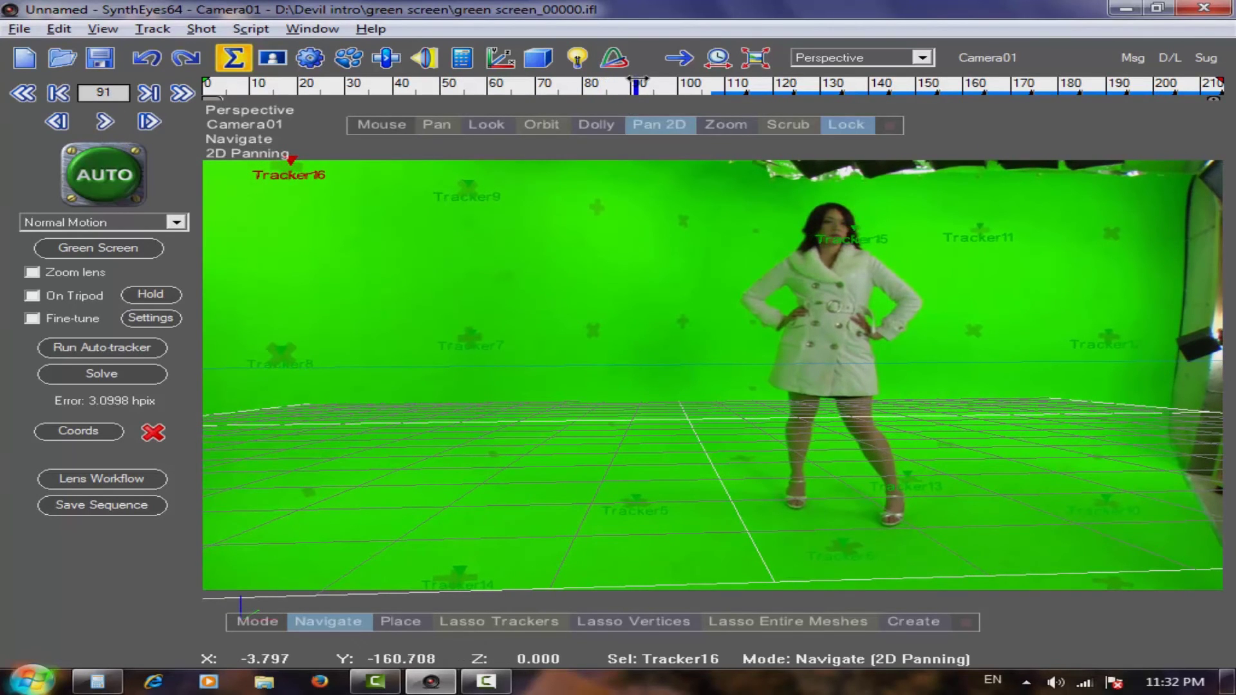
key(Home)
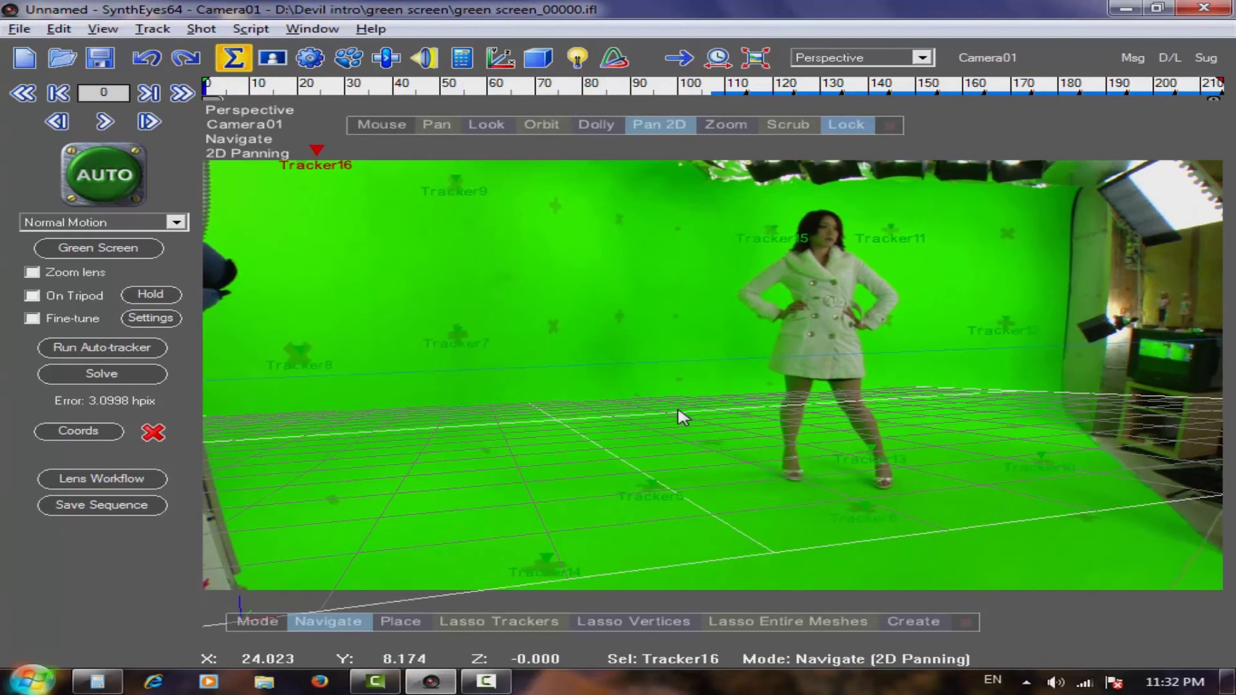
click(462, 59)
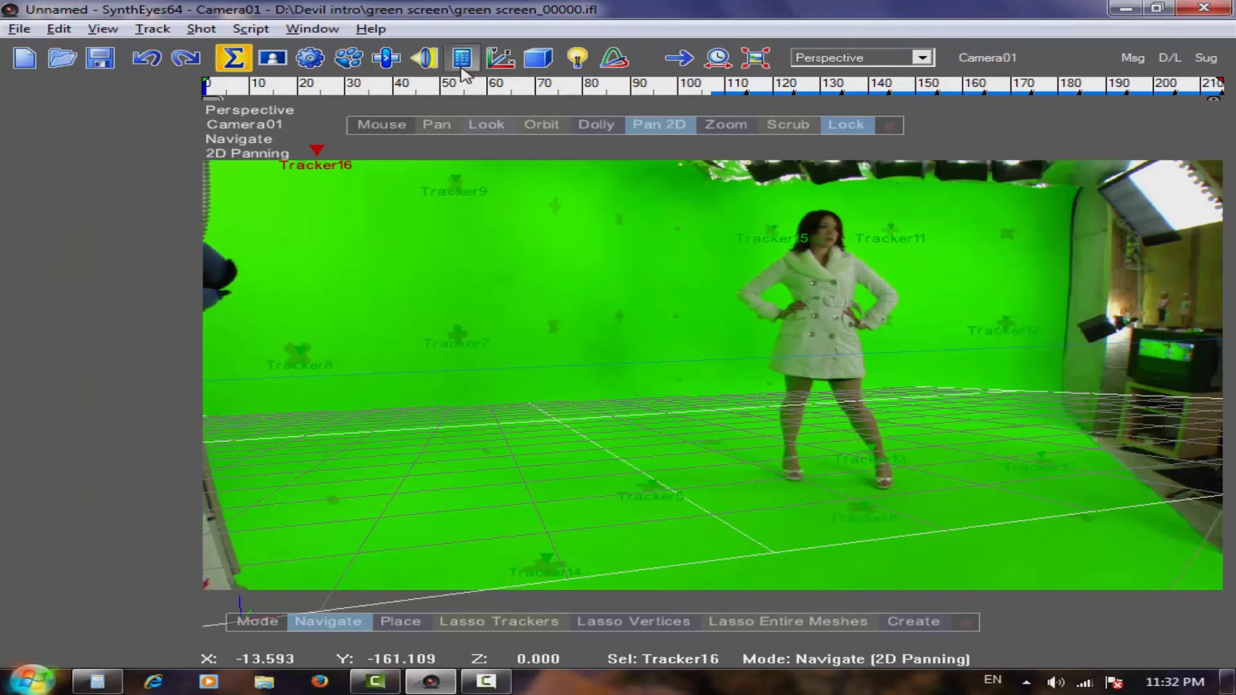
click(501, 59)
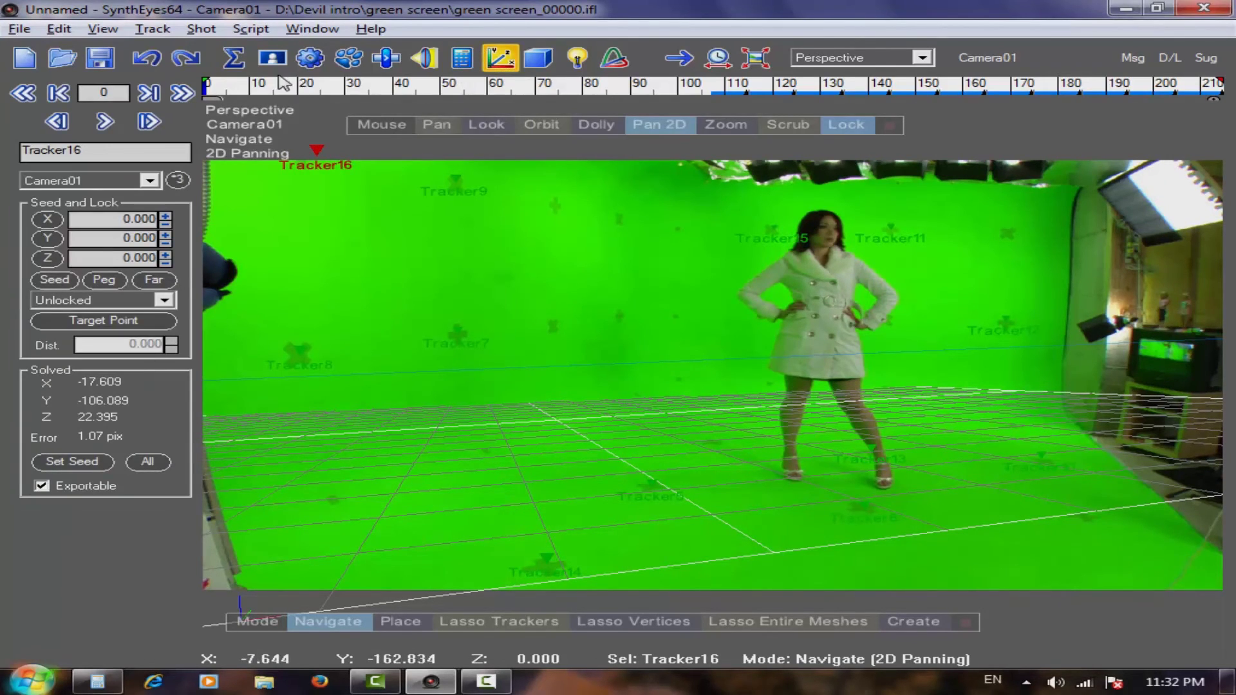
- In Camera view, make Tracker5 the origin, lock Tracker6 at X 20, put Tracker10 on XY, and re-solve
click(922, 58)
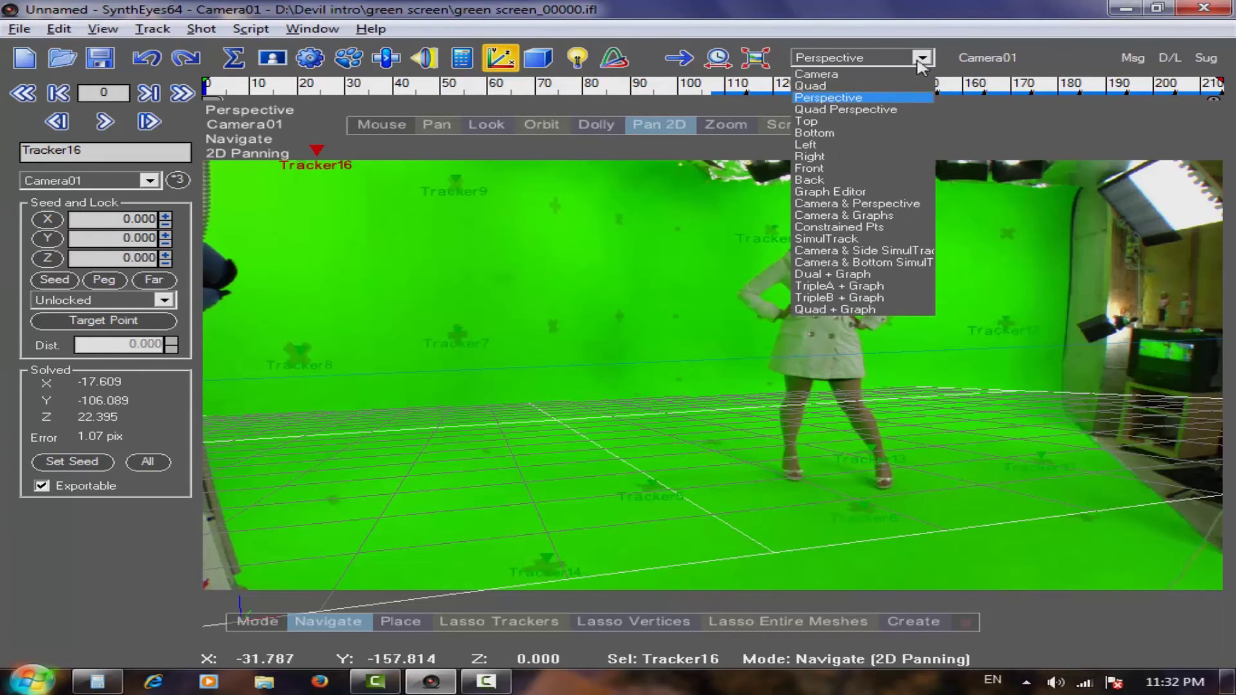
click(862, 76)
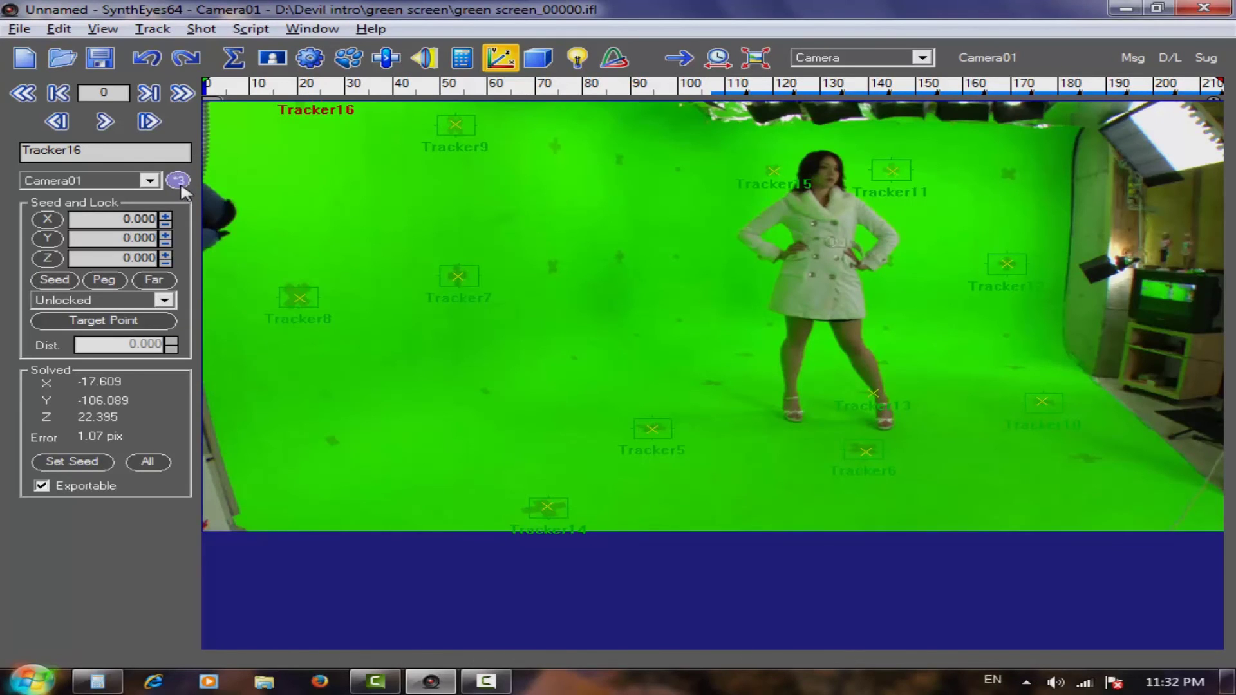
click(649, 434)
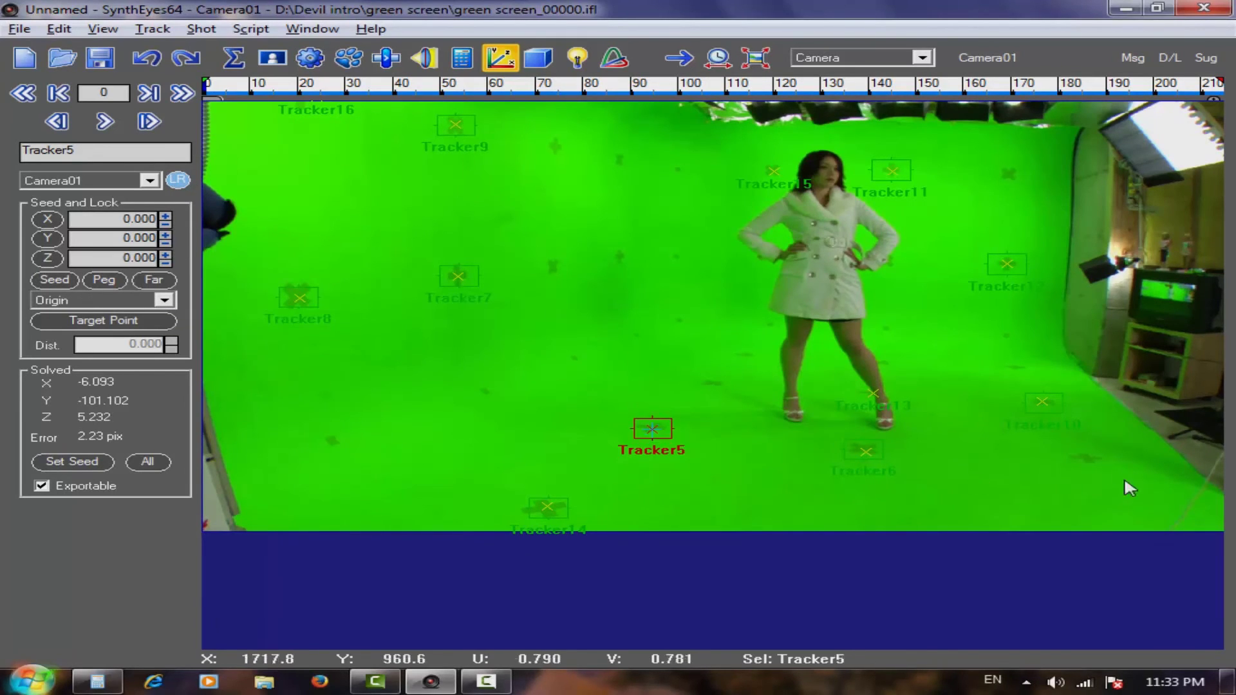
click(876, 455)
click(1038, 401)
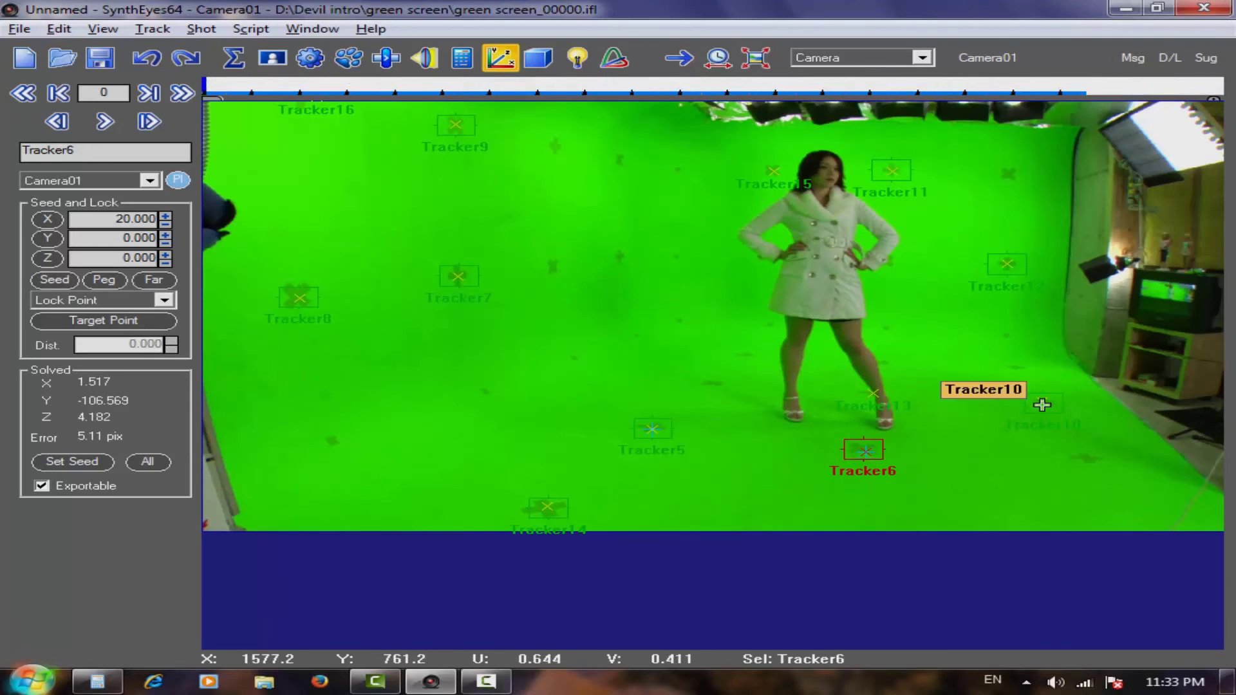
click(674, 397)
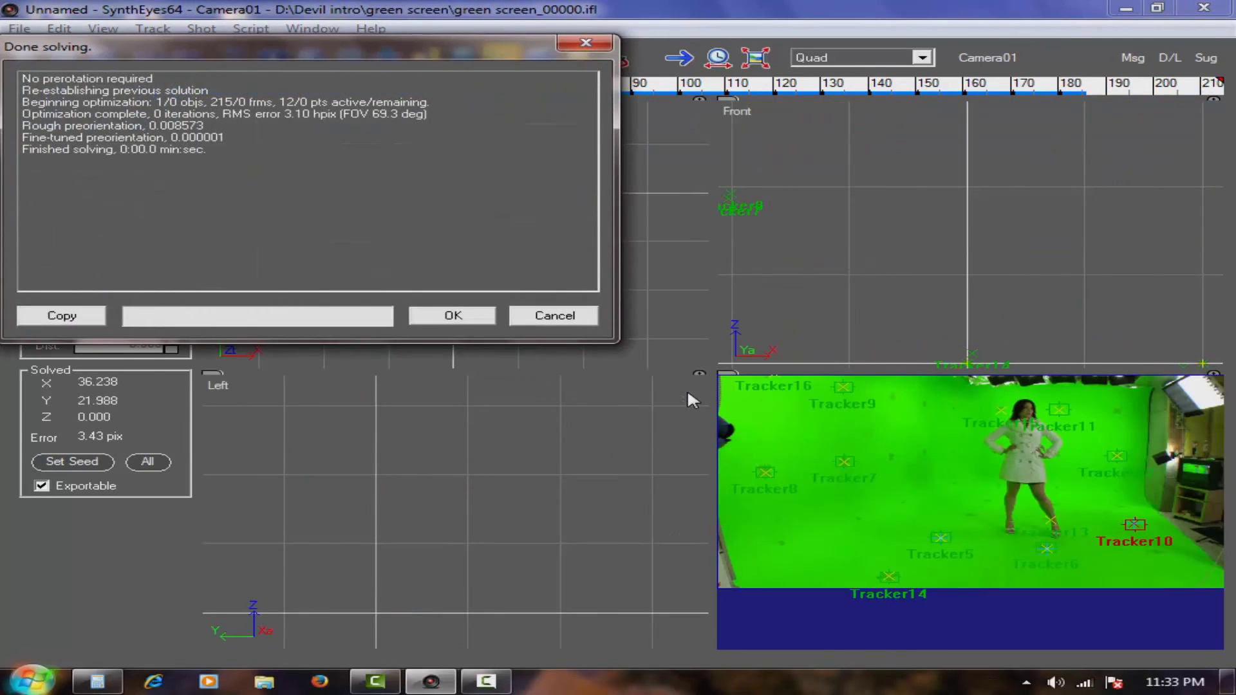
click(453, 316)
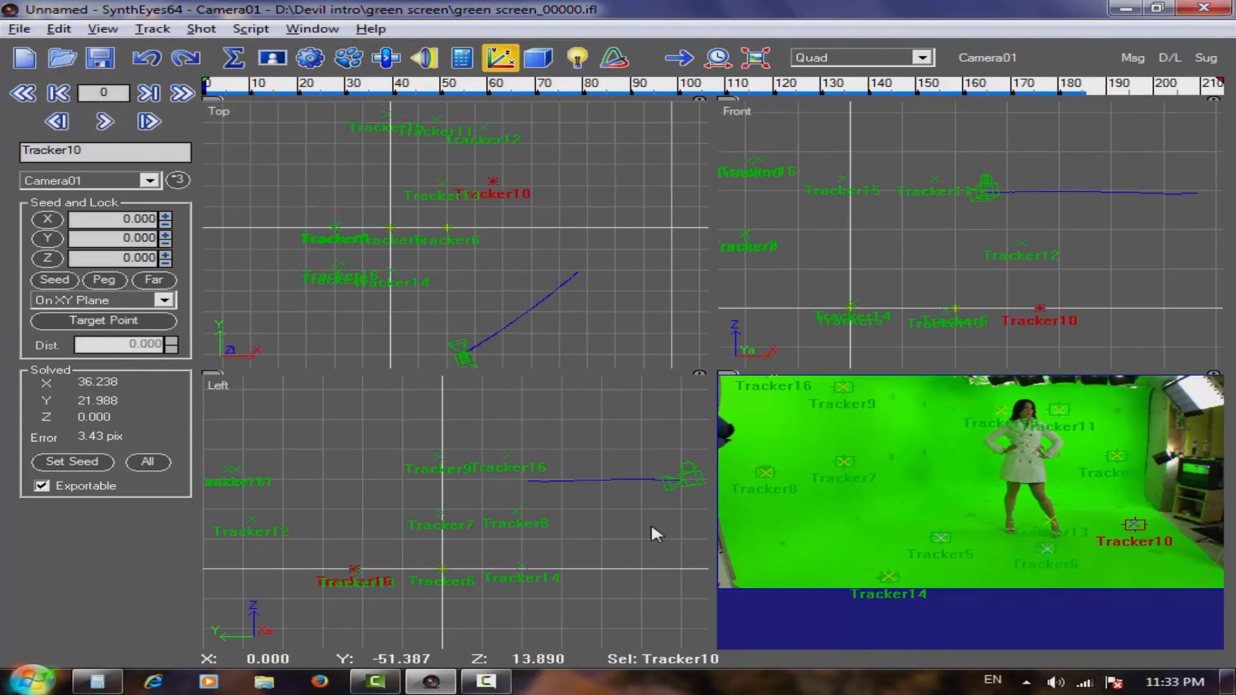
- Play the re-solved shot in a single Perspective view to confirm the grid lies on the floor
key(p)
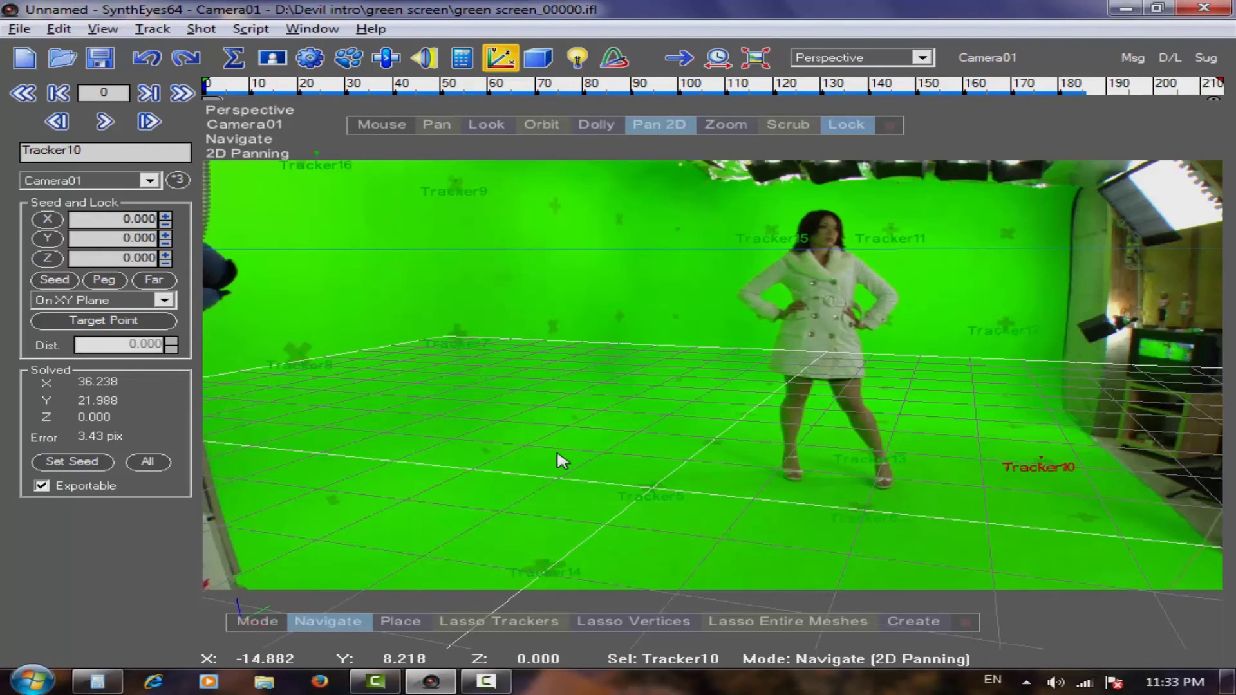
key(space)
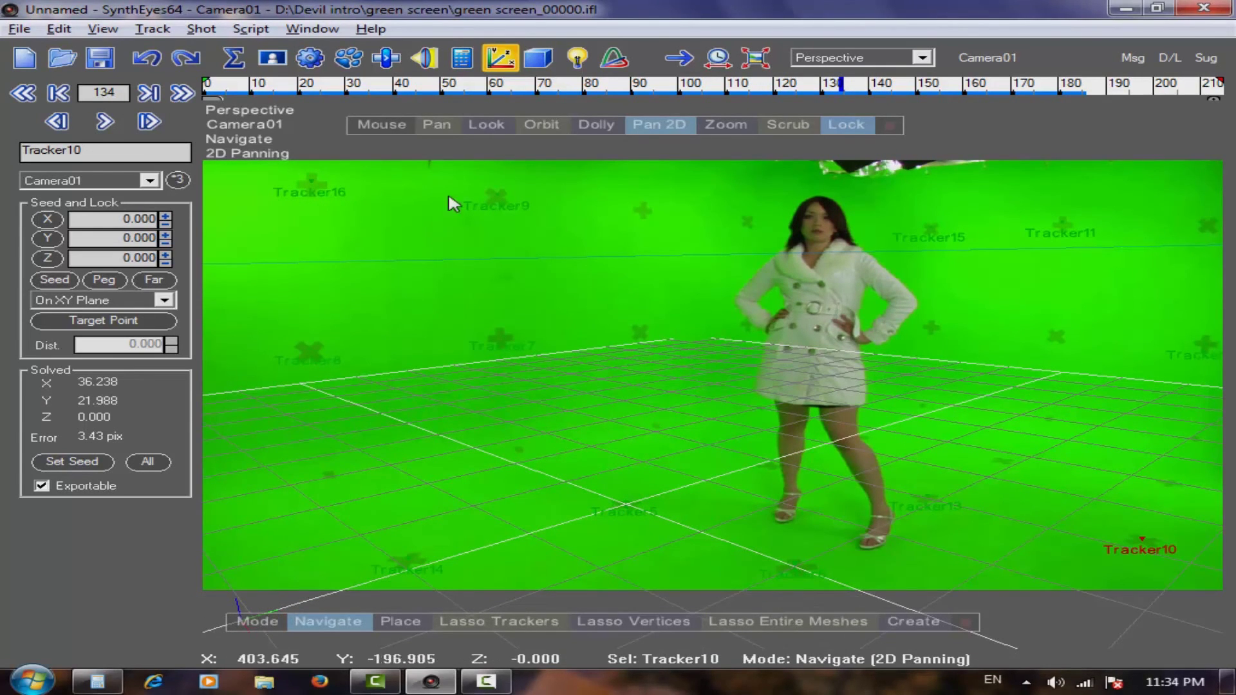
click(539, 61)
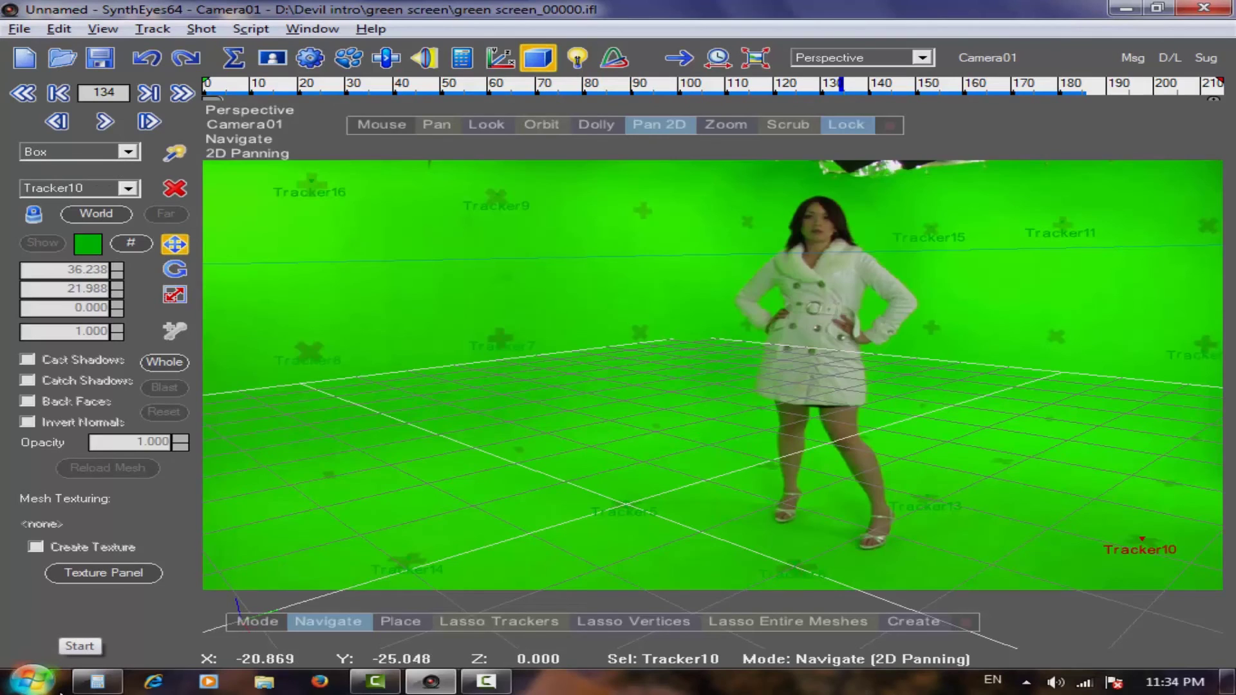
- Create Box01 in the Quad layout's Top view and move it to the front-left of the floor
key(q)
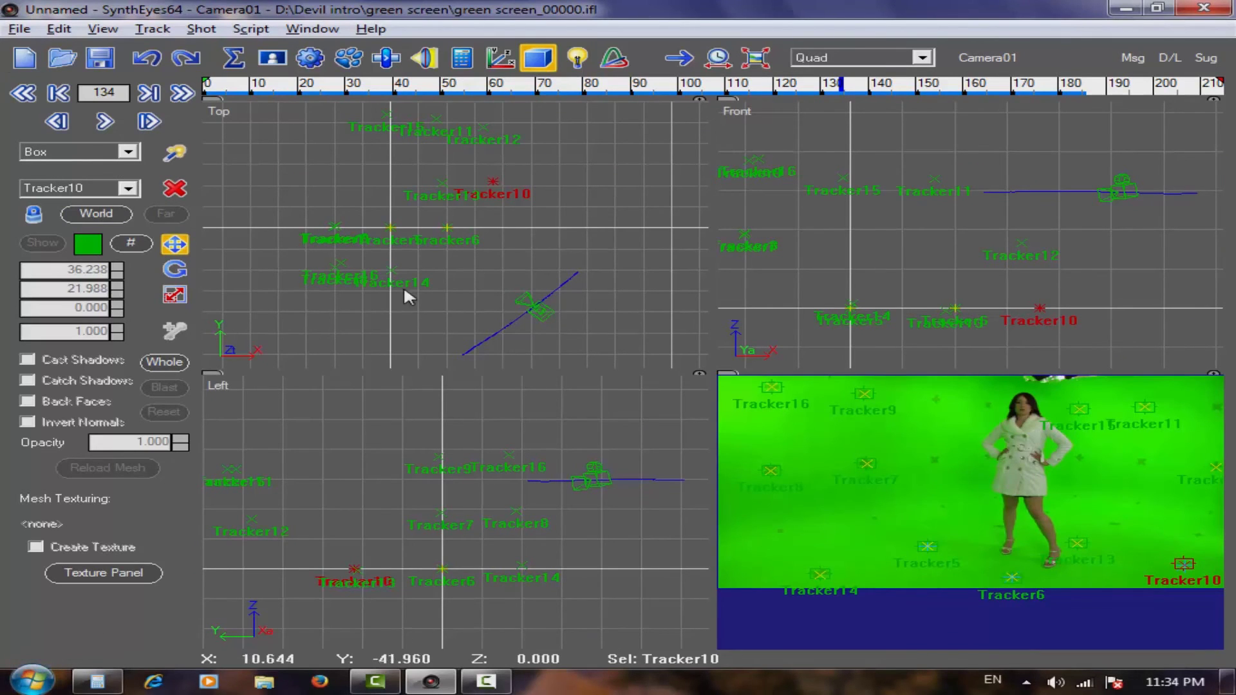
click(128, 152)
click(92, 167)
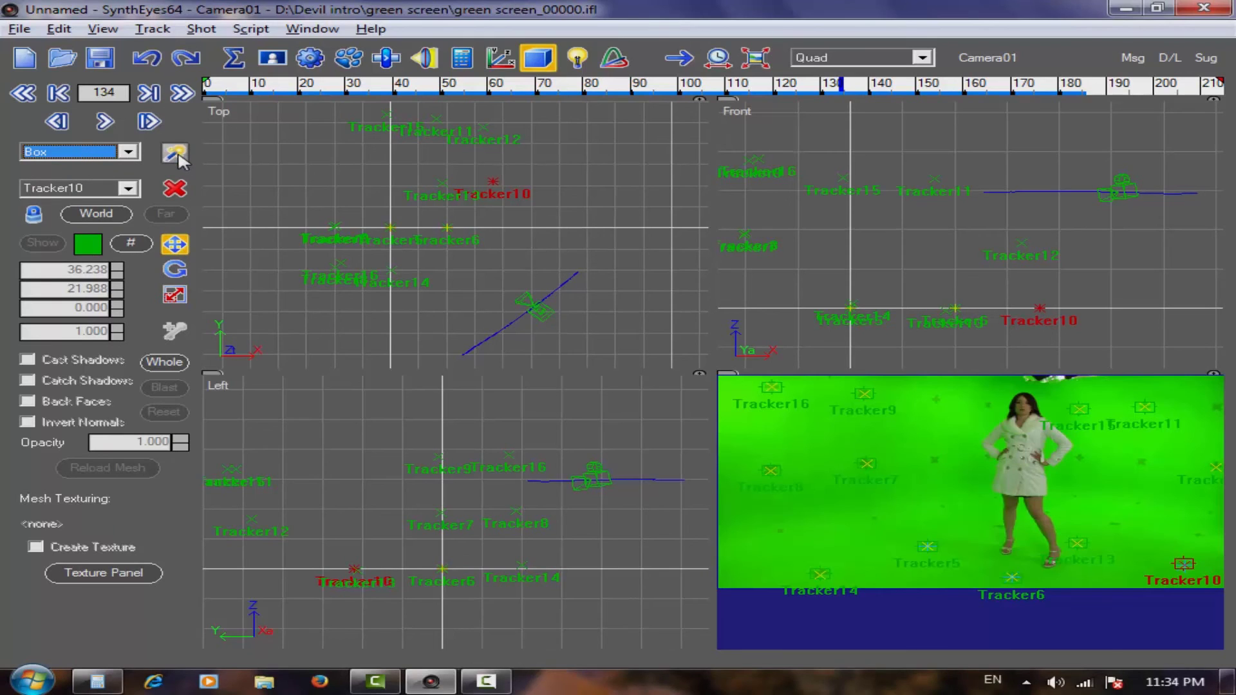
click(172, 159)
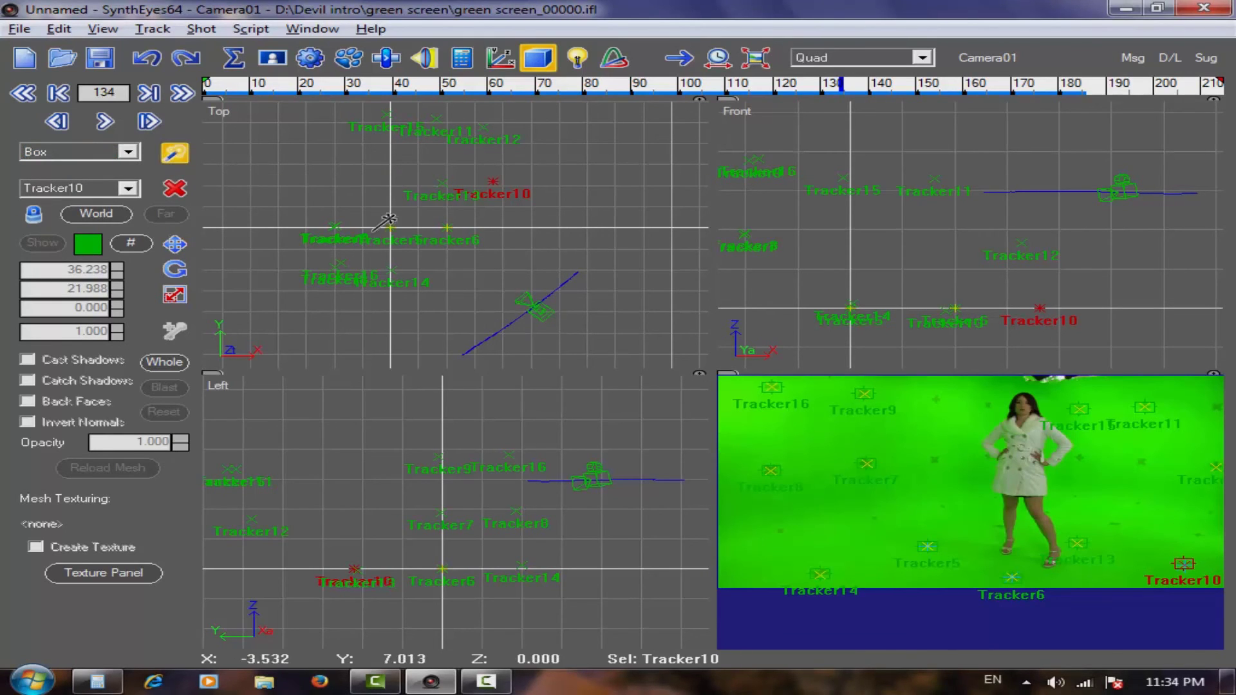
mouse_move(387, 222)
mouse_down()
mouse_move(386, 238)
mouse_move(381, 205)
mouse_up()
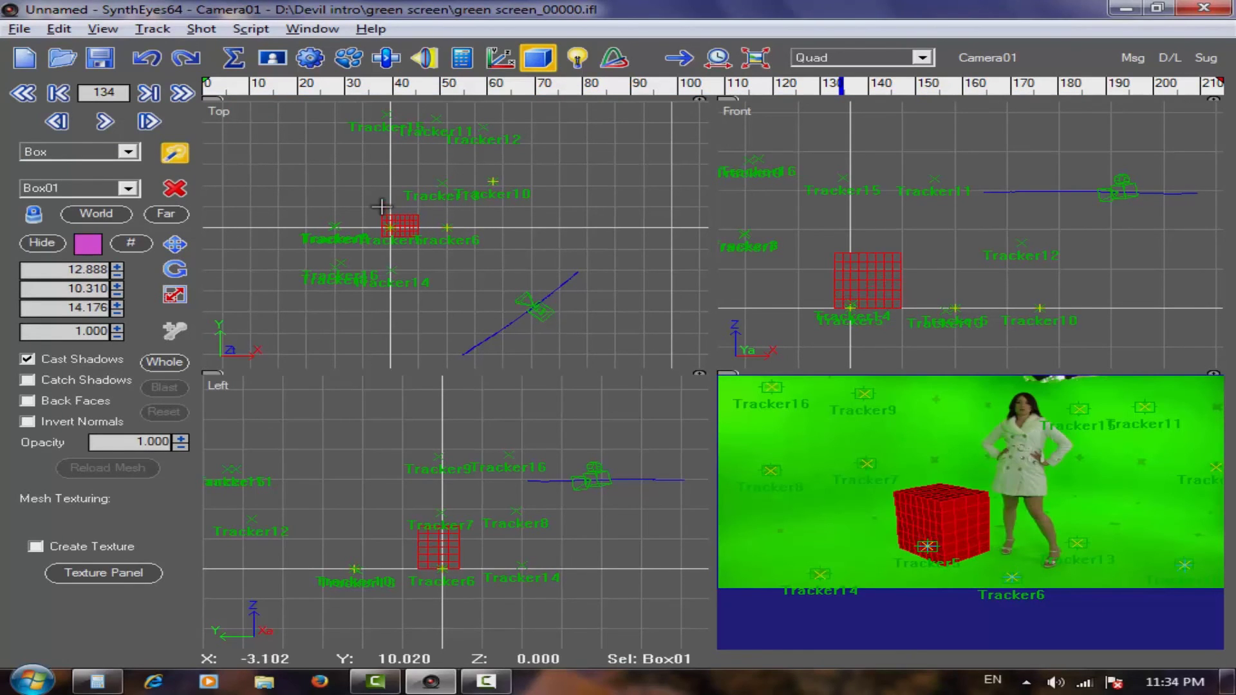
click(177, 245)
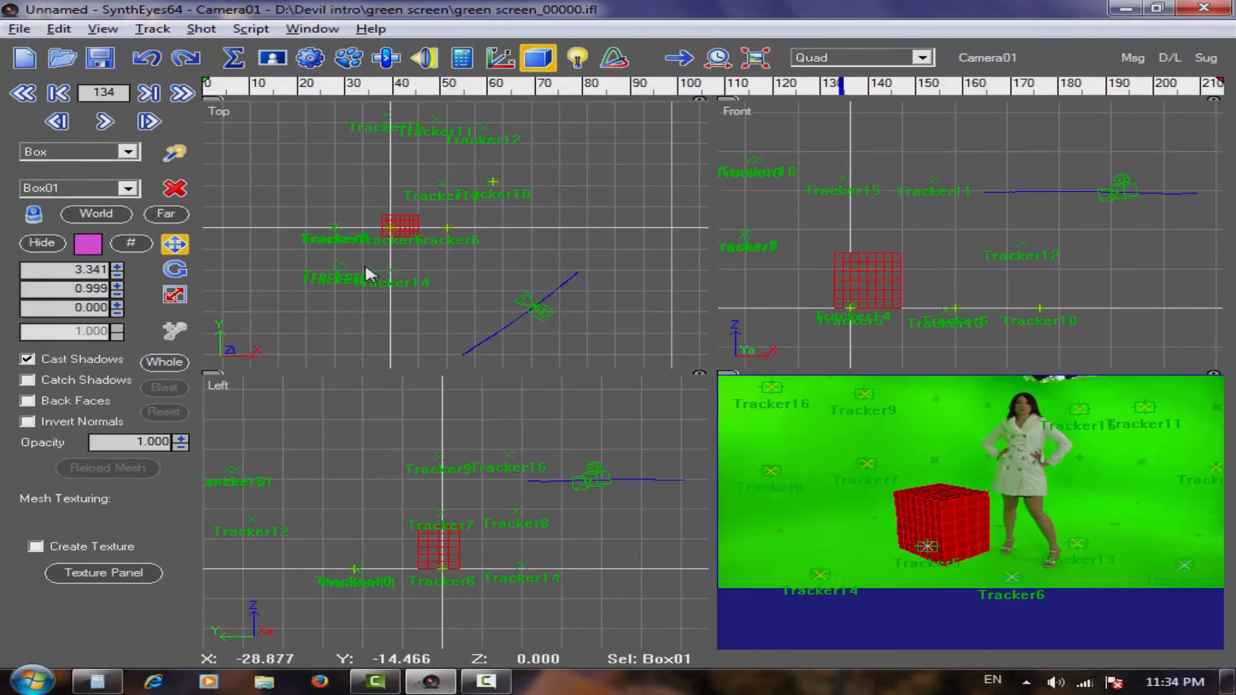
drag(404, 226, 392, 267)
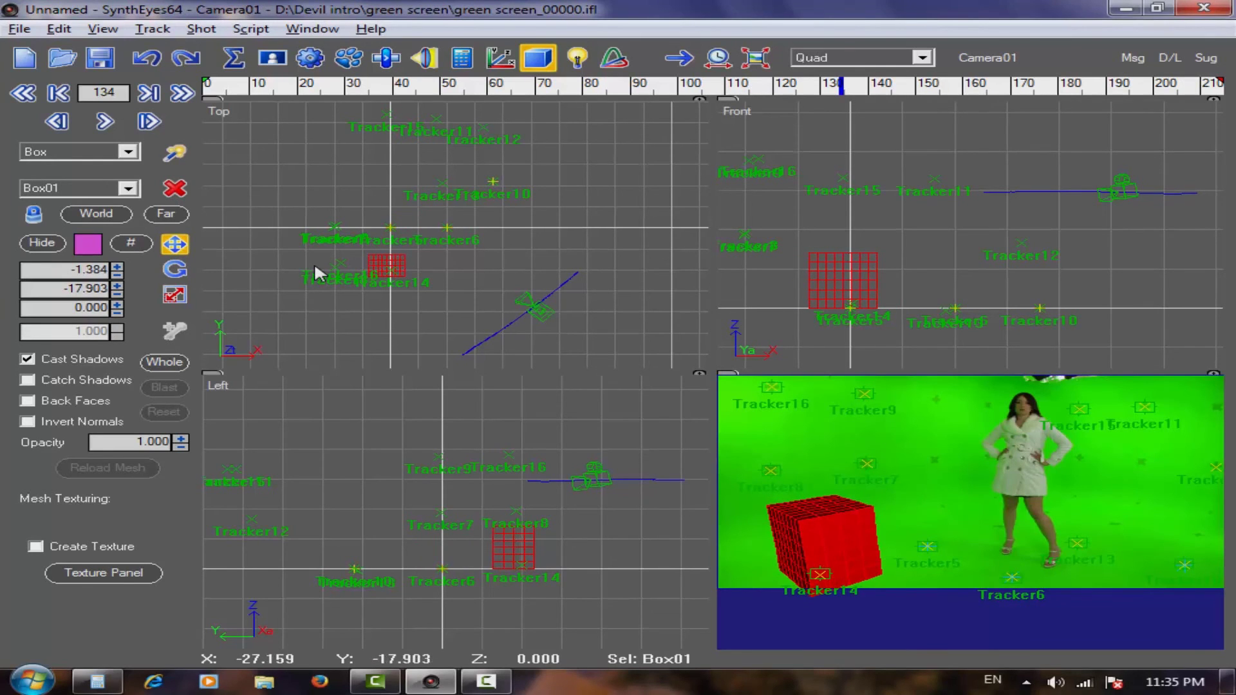
key(p)
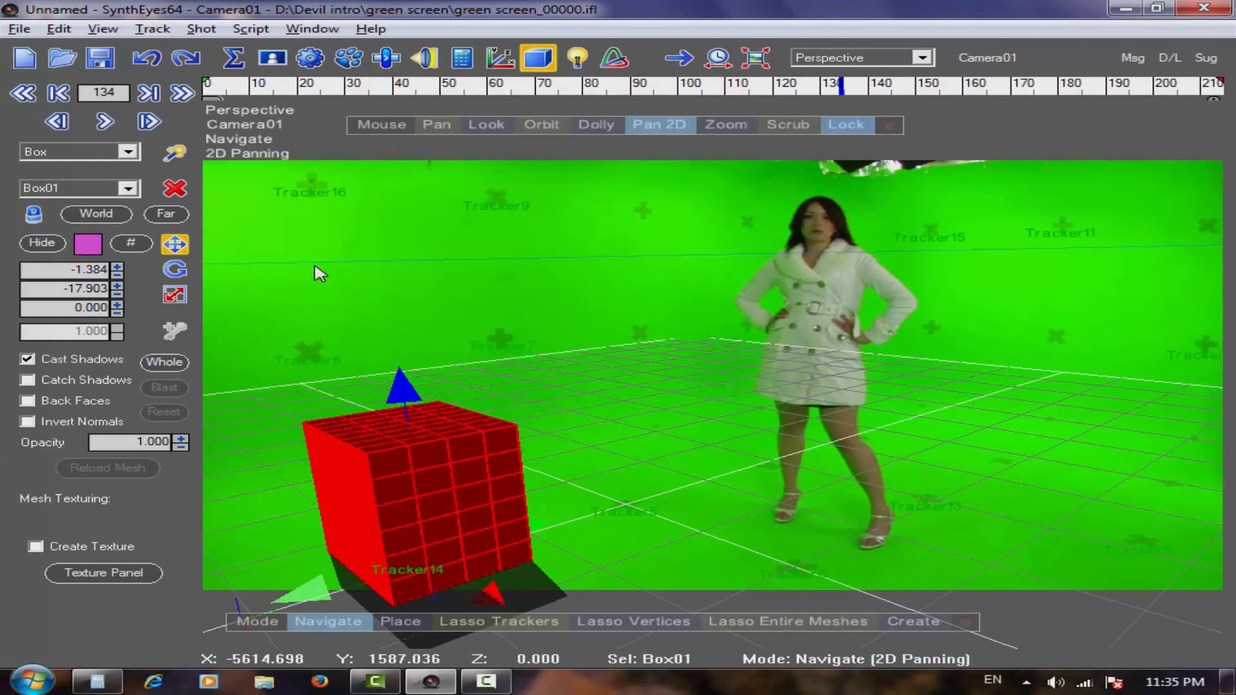
click(688, 310)
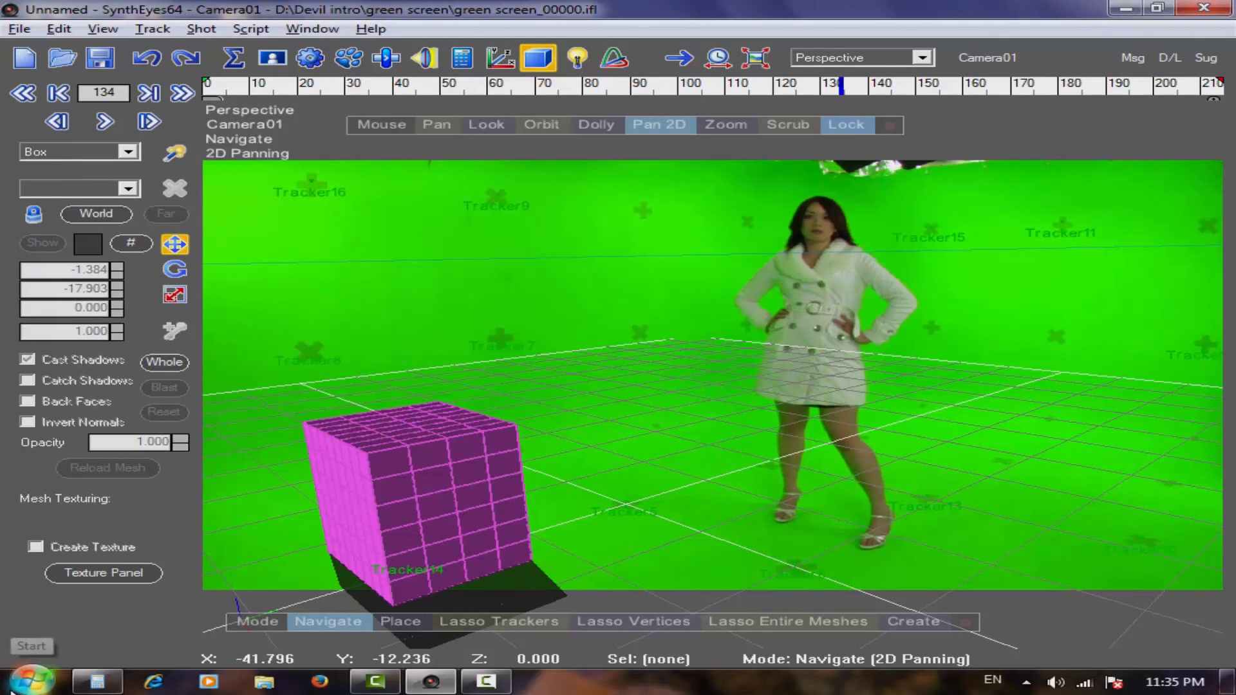
- Play back the track, return to frame 0, and delete the magenta Box01 test box
key(space)
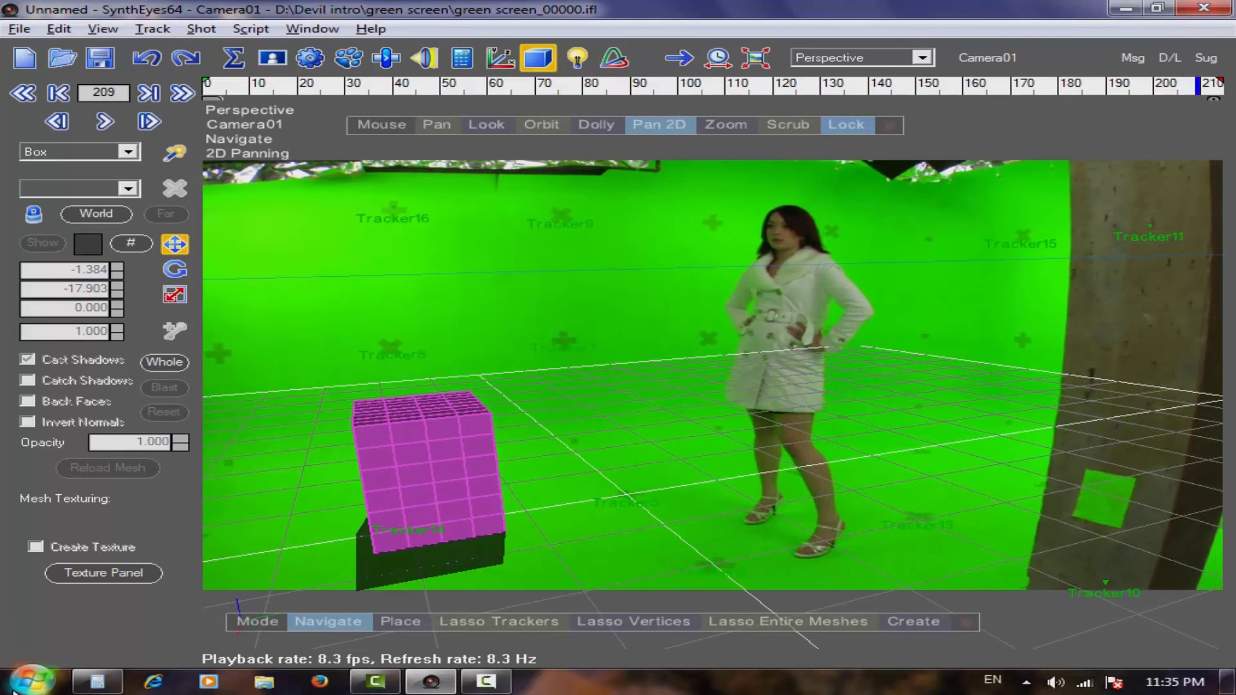
key(Home)
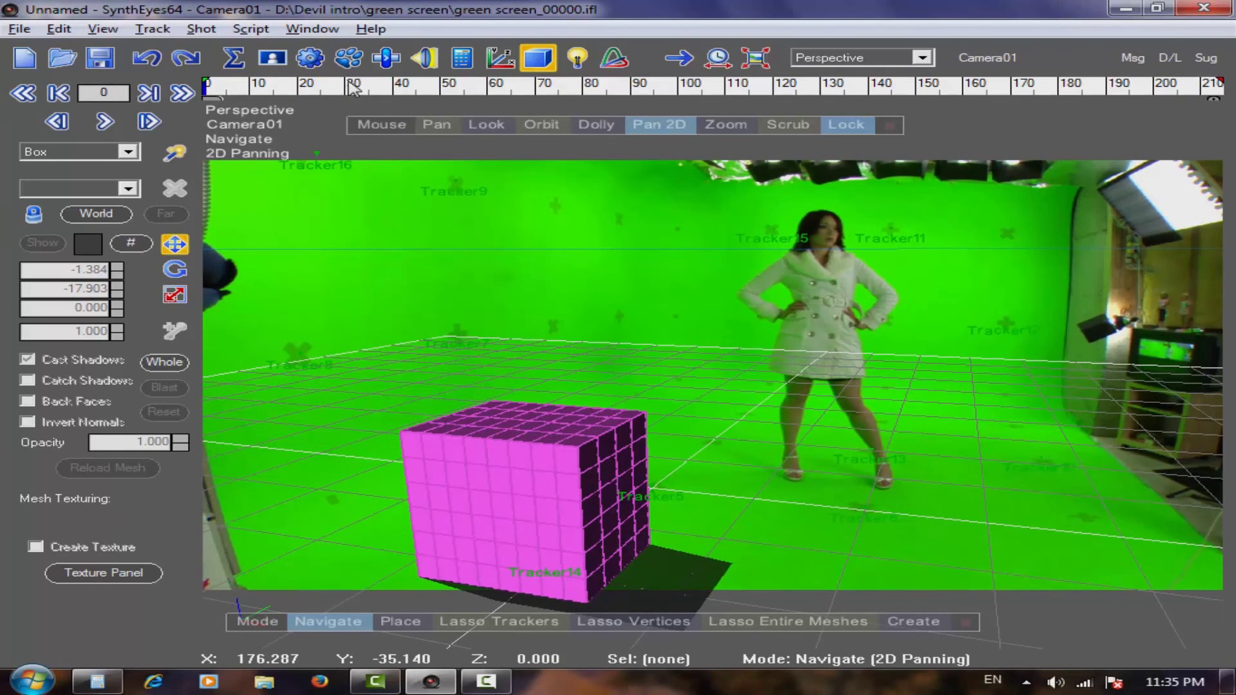
click(513, 515)
key(Delete)
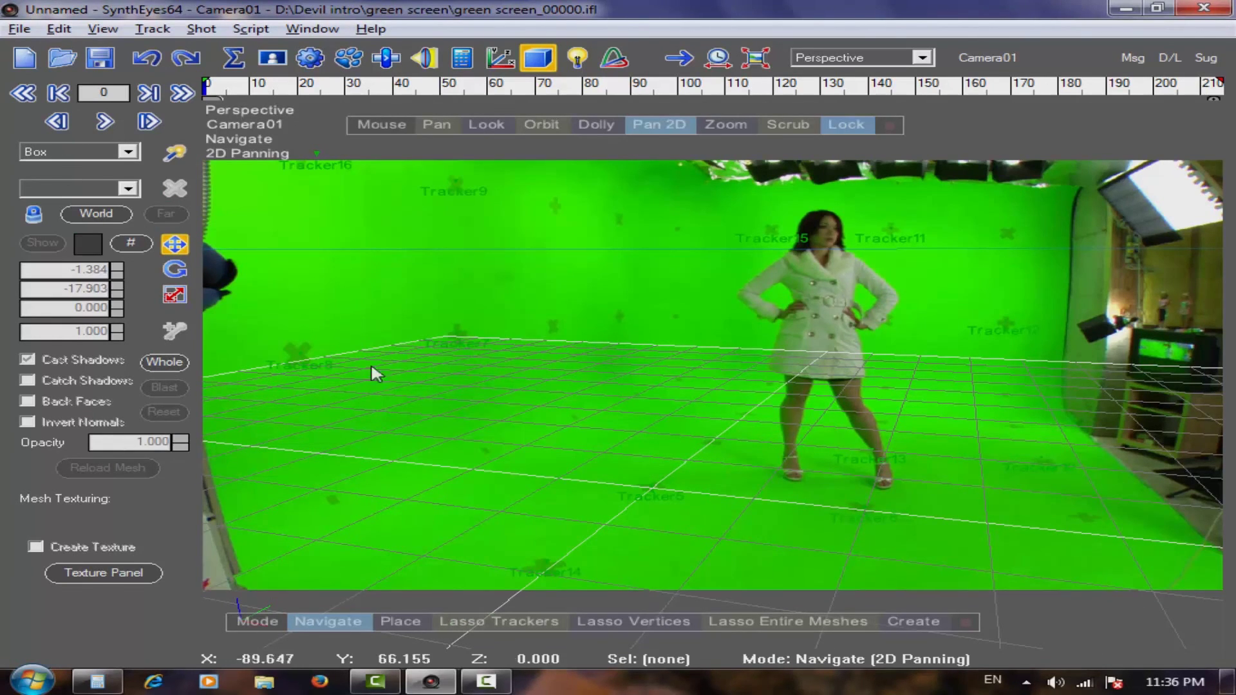
click(29, 30)
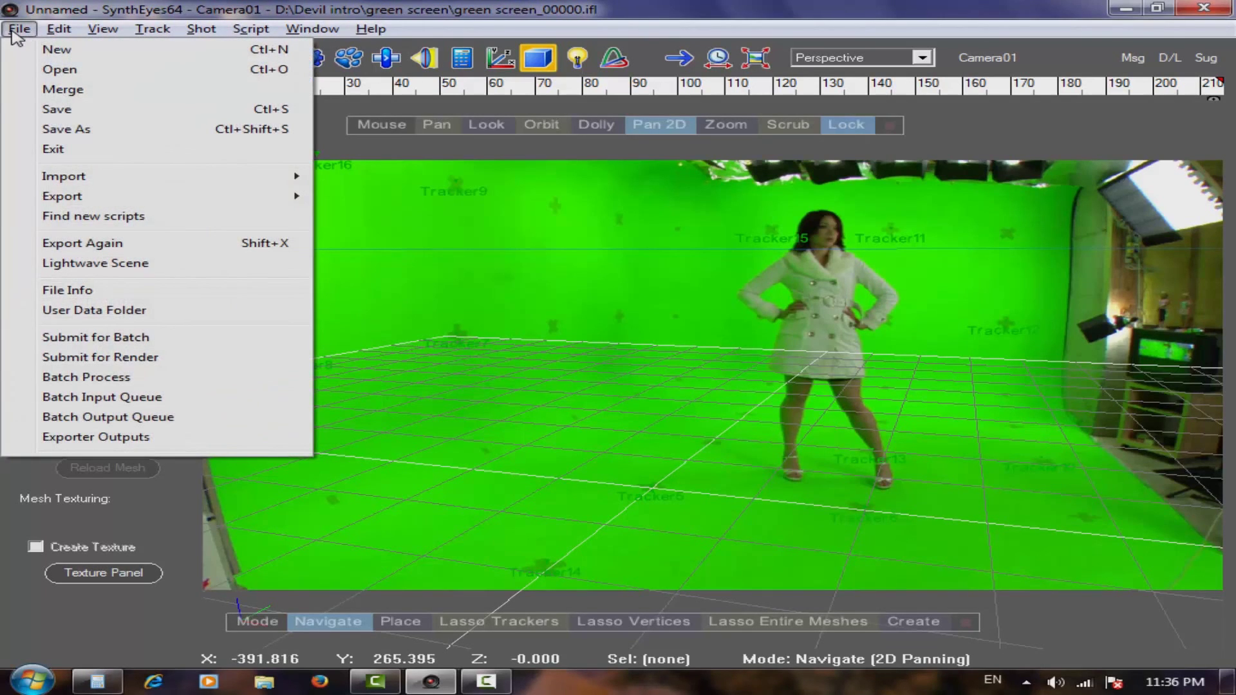
- In Edit Preferences, keep the axis orientation set to Z Up (MAX)
mouse_move(59, 28)
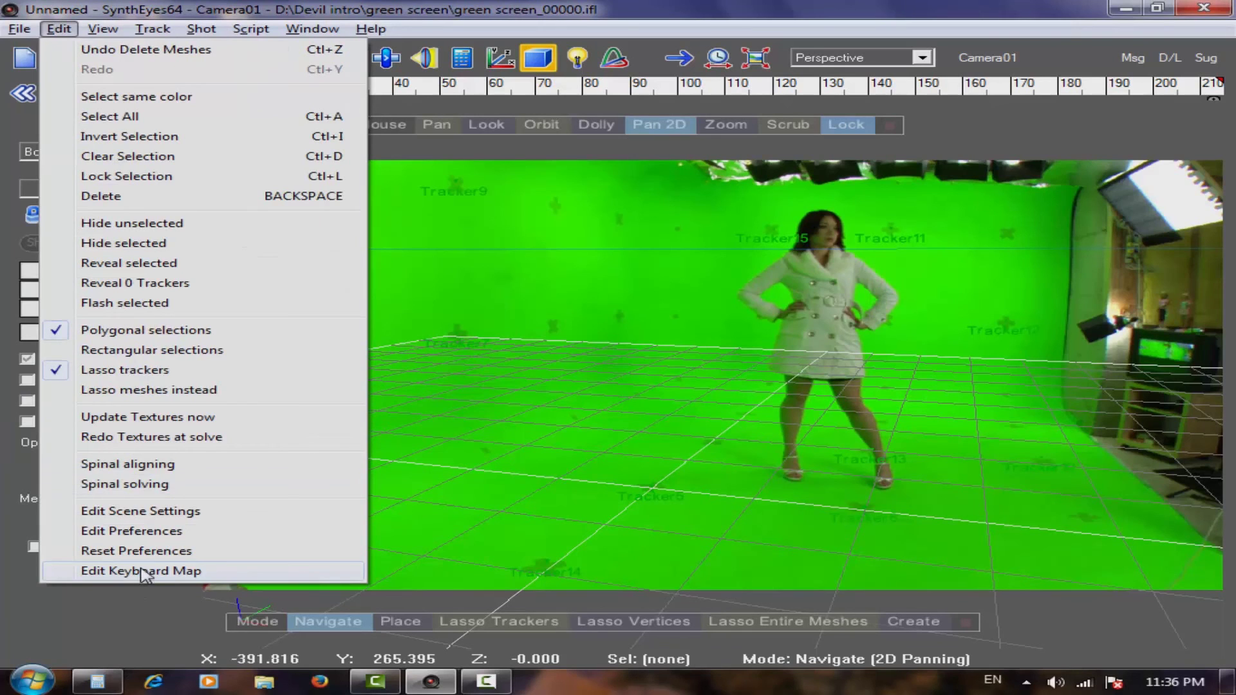
click(205, 533)
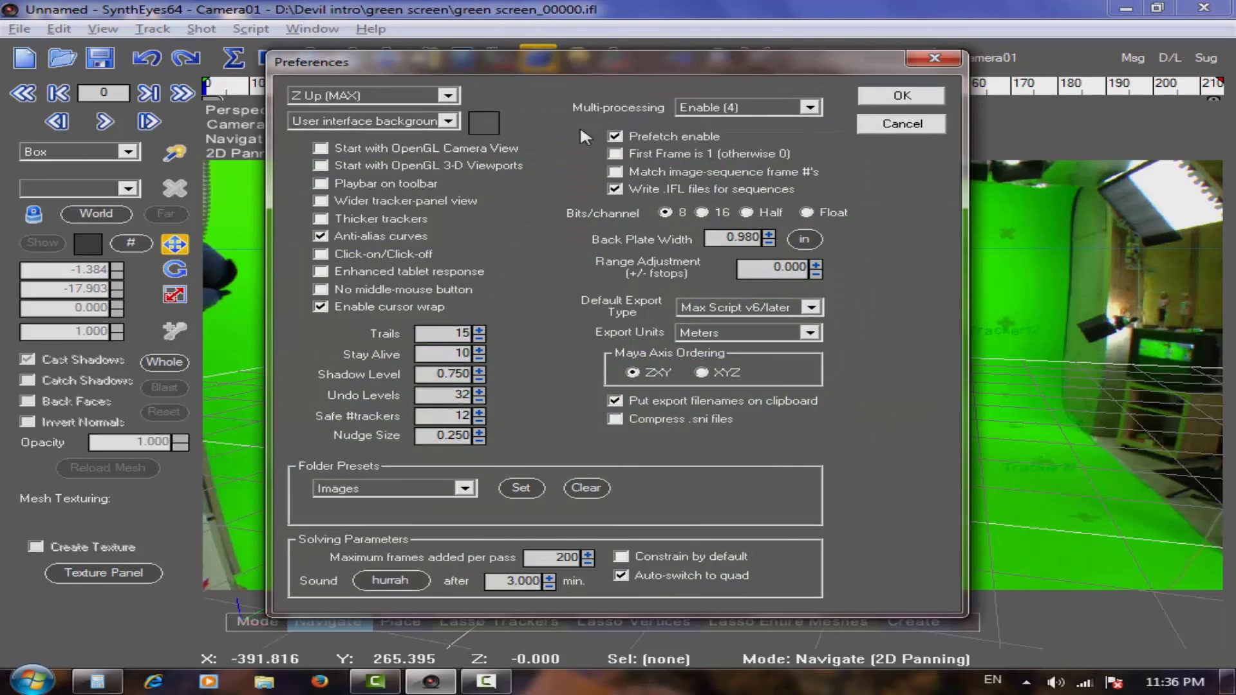
click(437, 103)
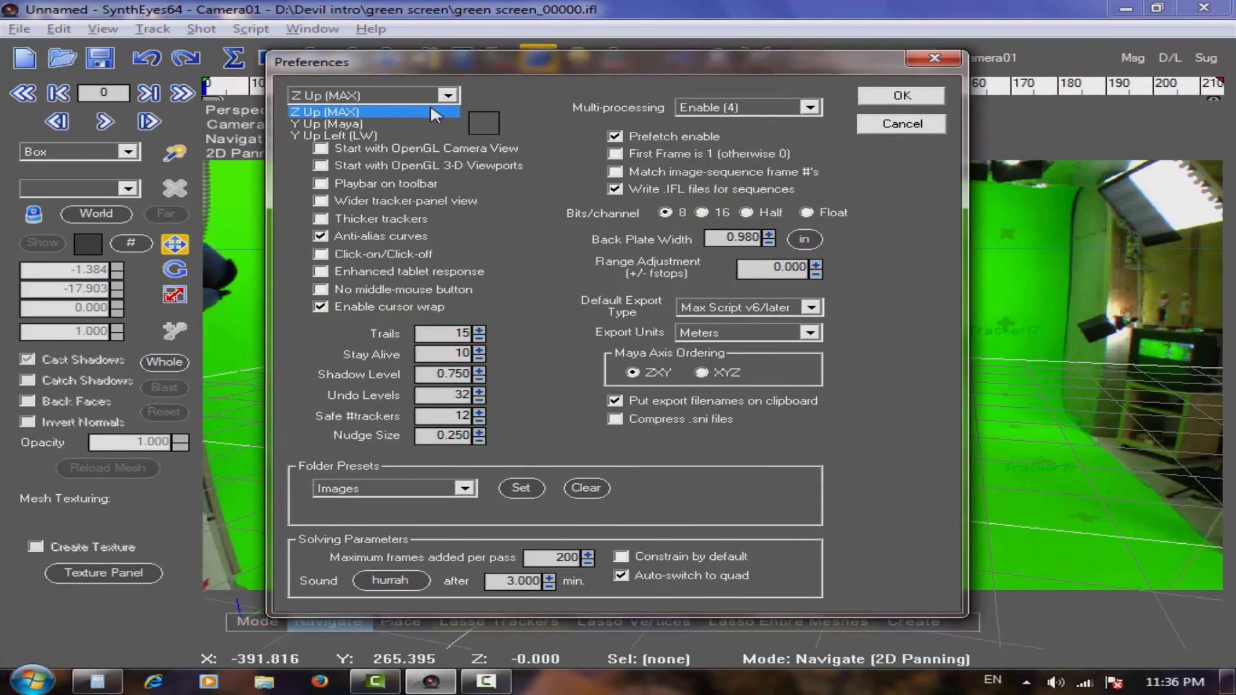
click(364, 109)
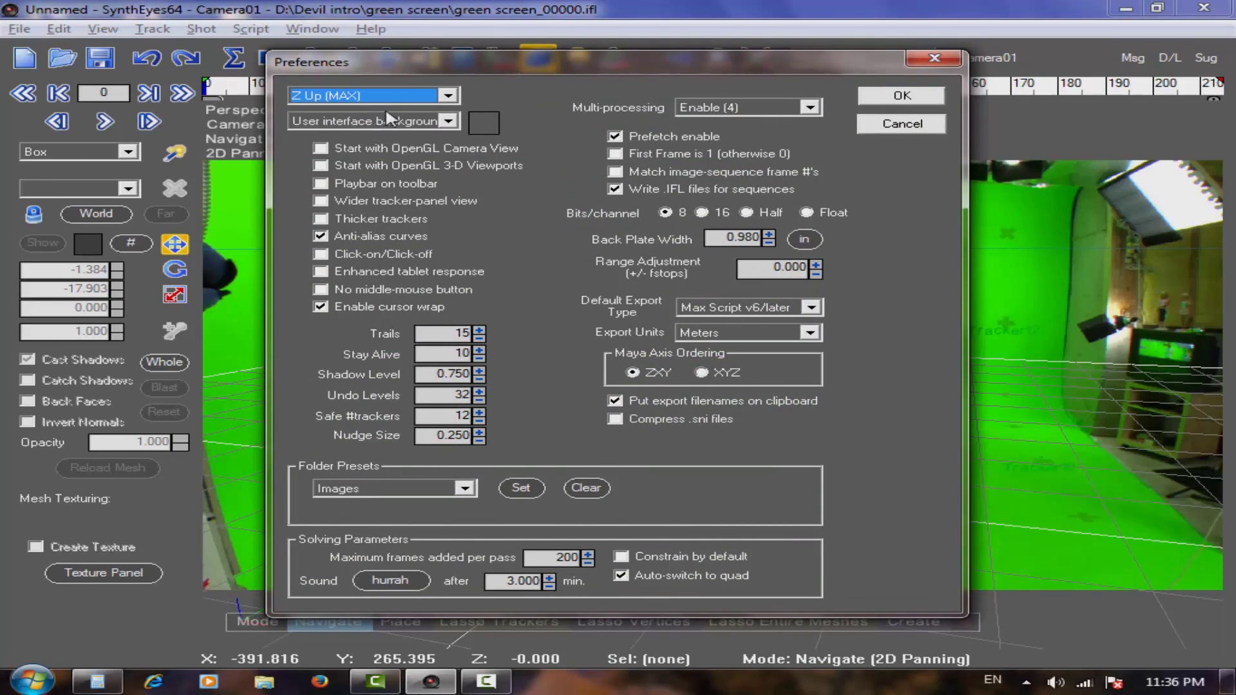
click(448, 97)
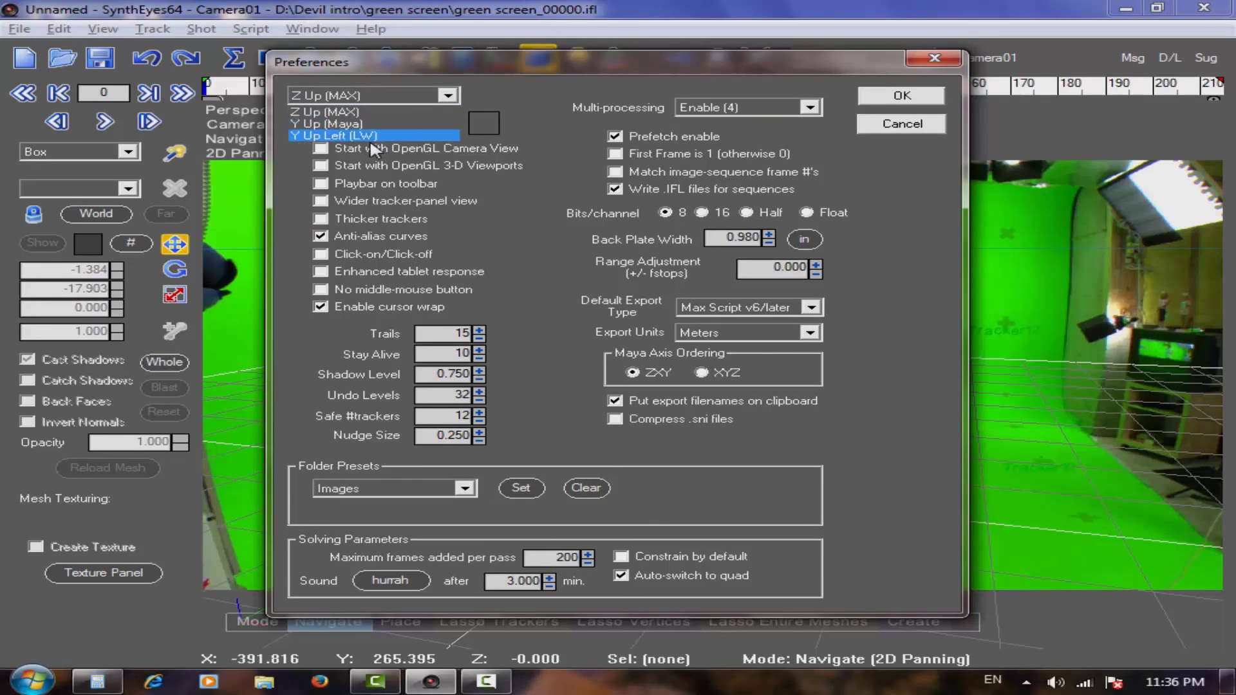
click(390, 136)
click(449, 96)
click(453, 110)
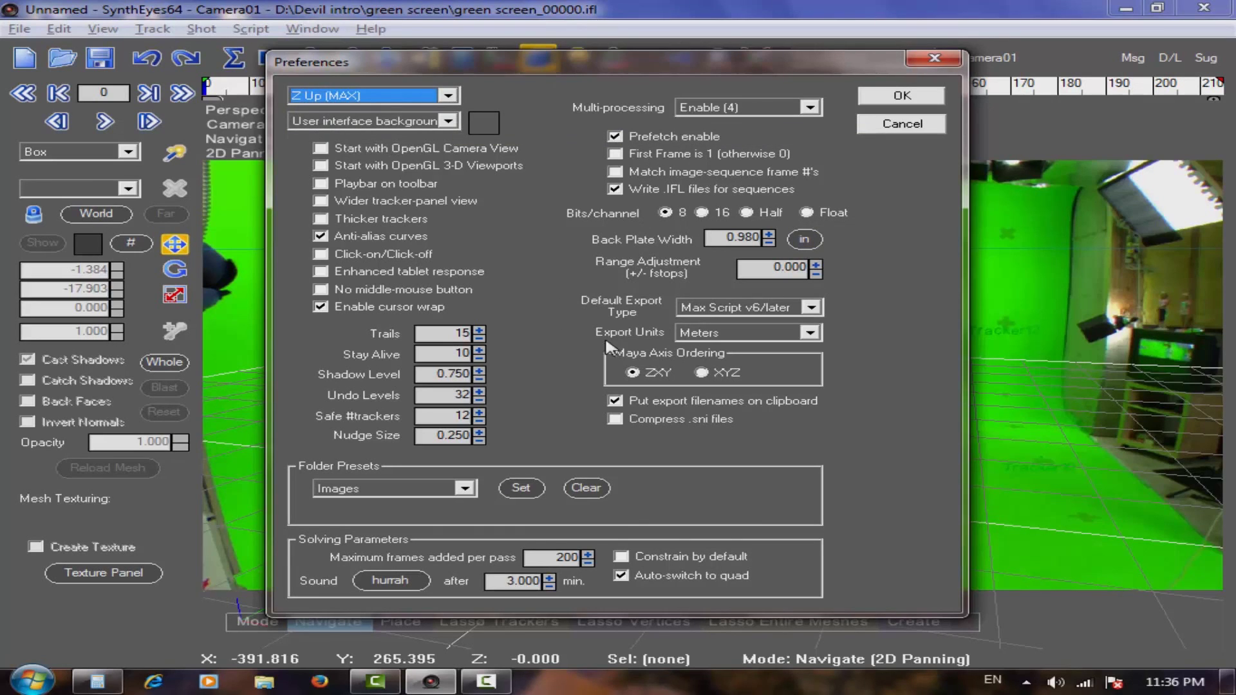
- Set export units to Centimeters, keep Max Script v6/later as default export type, and close Preferences
click(774, 332)
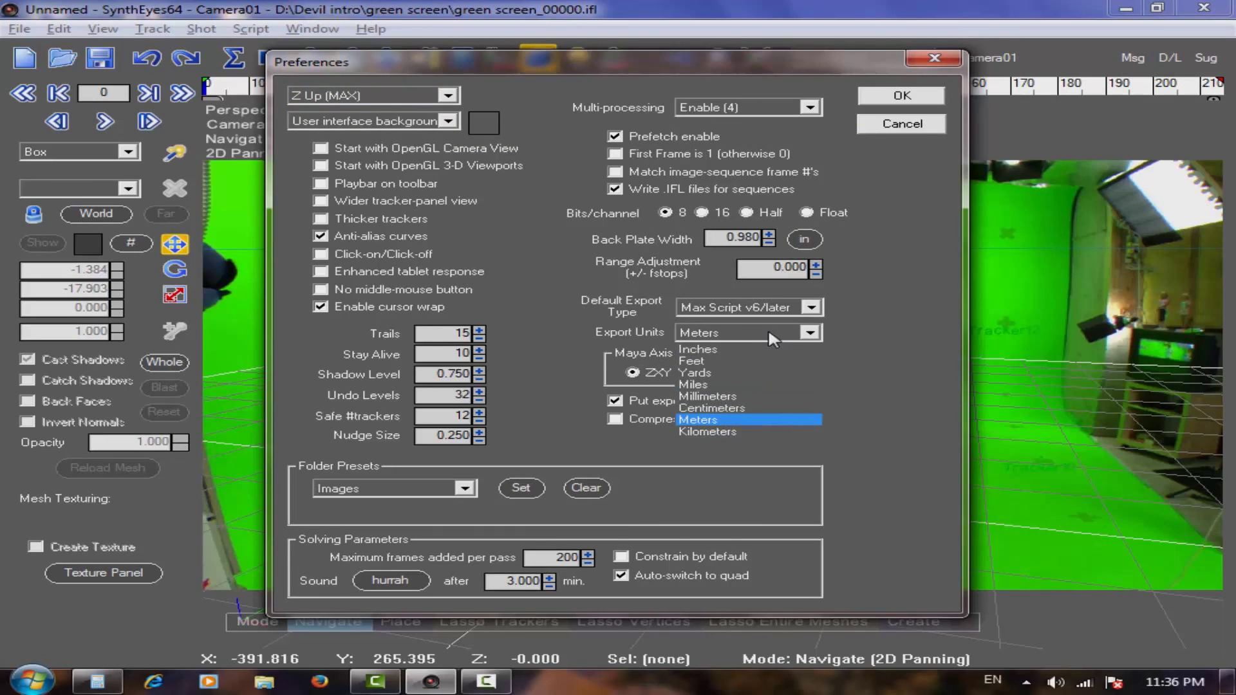
click(742, 406)
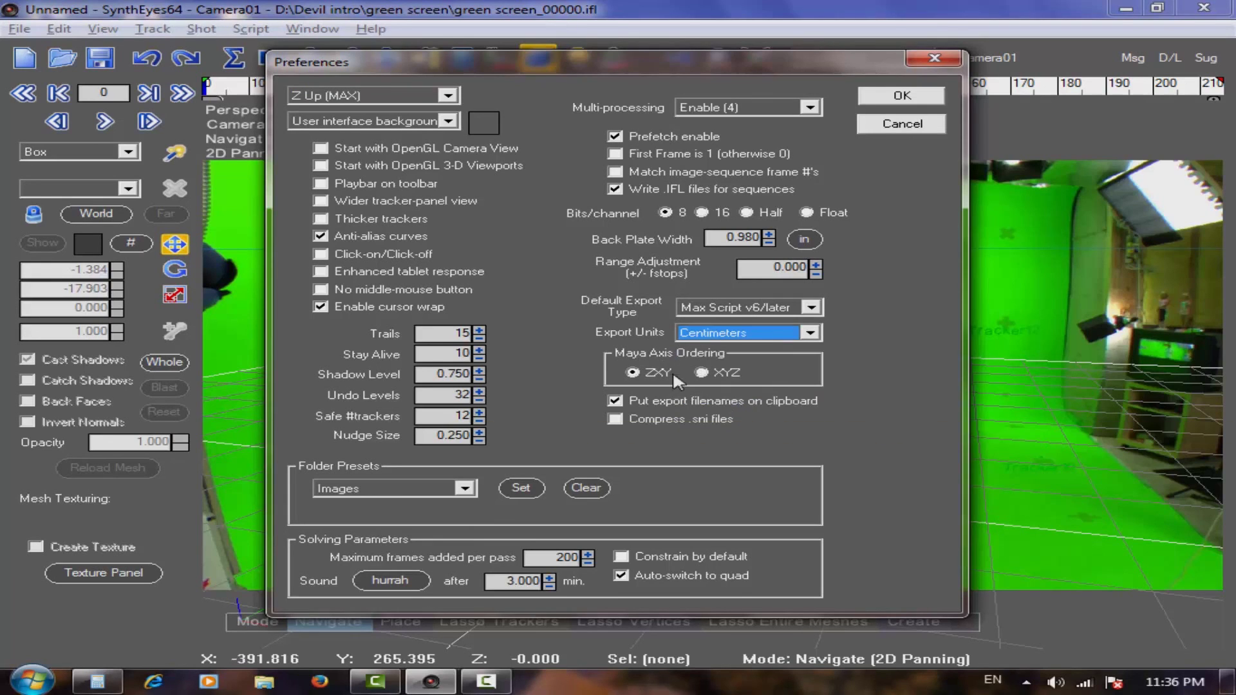
click(809, 308)
click(809, 310)
click(809, 310)
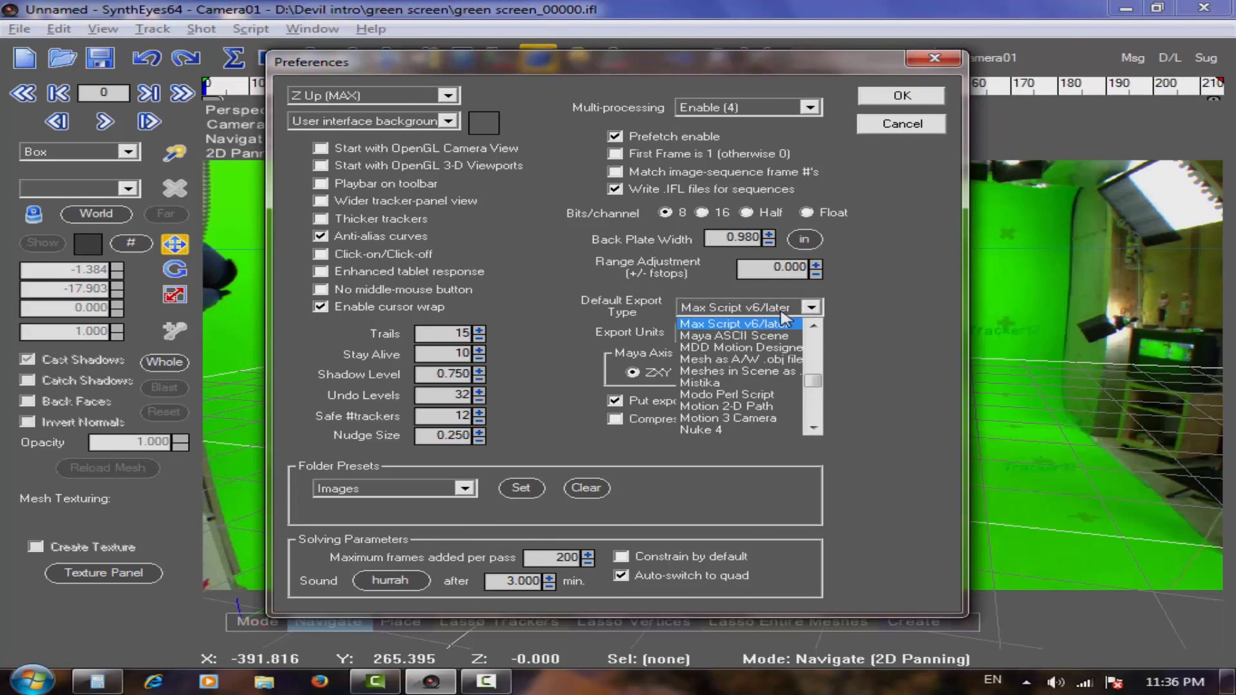
click(734, 325)
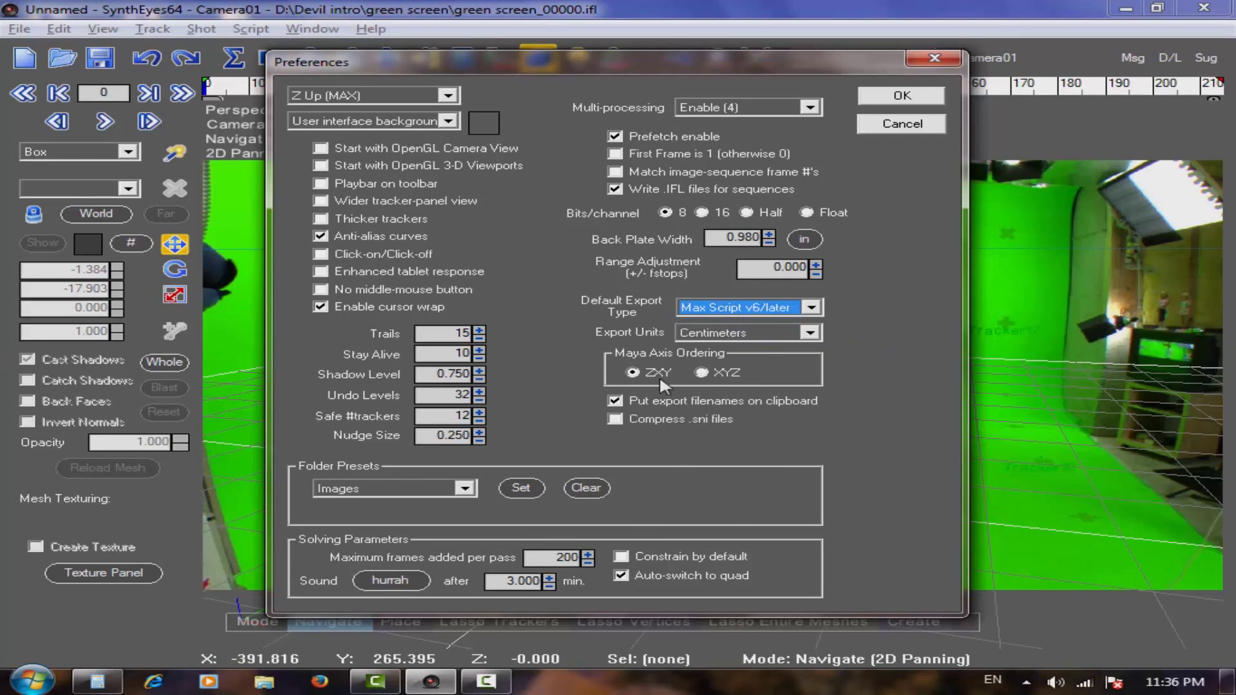
click(707, 110)
click(708, 112)
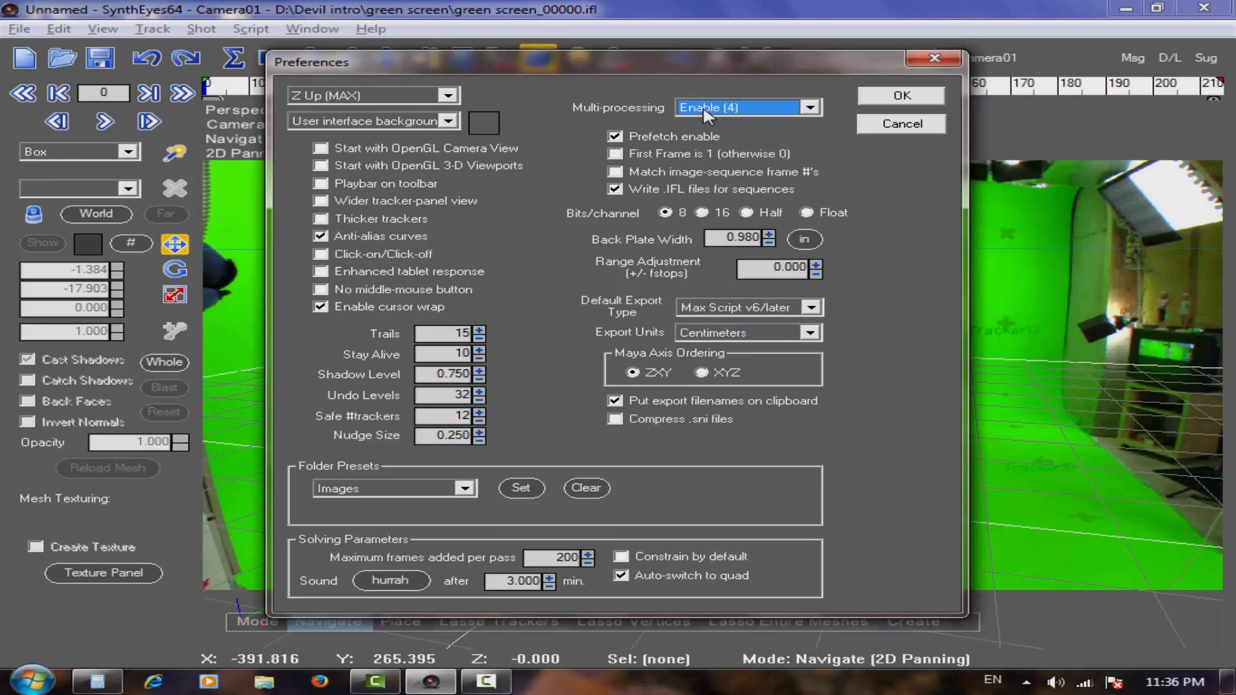
click(900, 98)
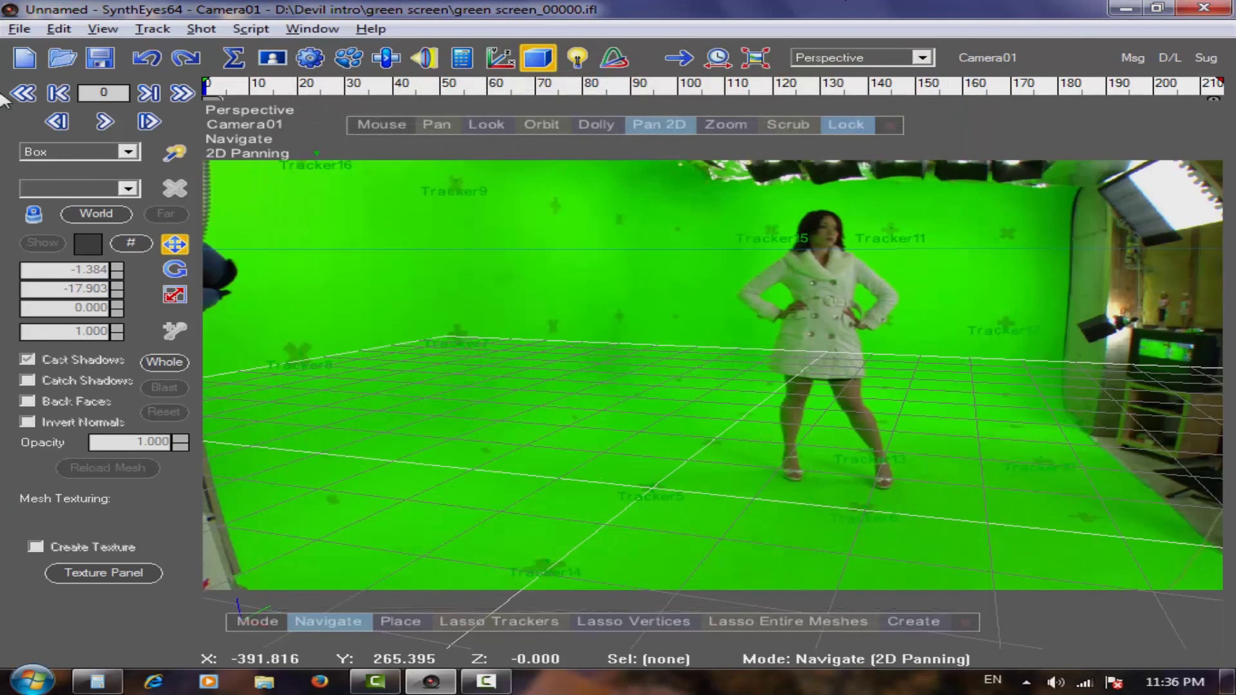
- Export the solved camera and trackers as Max Script v6/later to Desktop as tutorial.ms
click(19, 31)
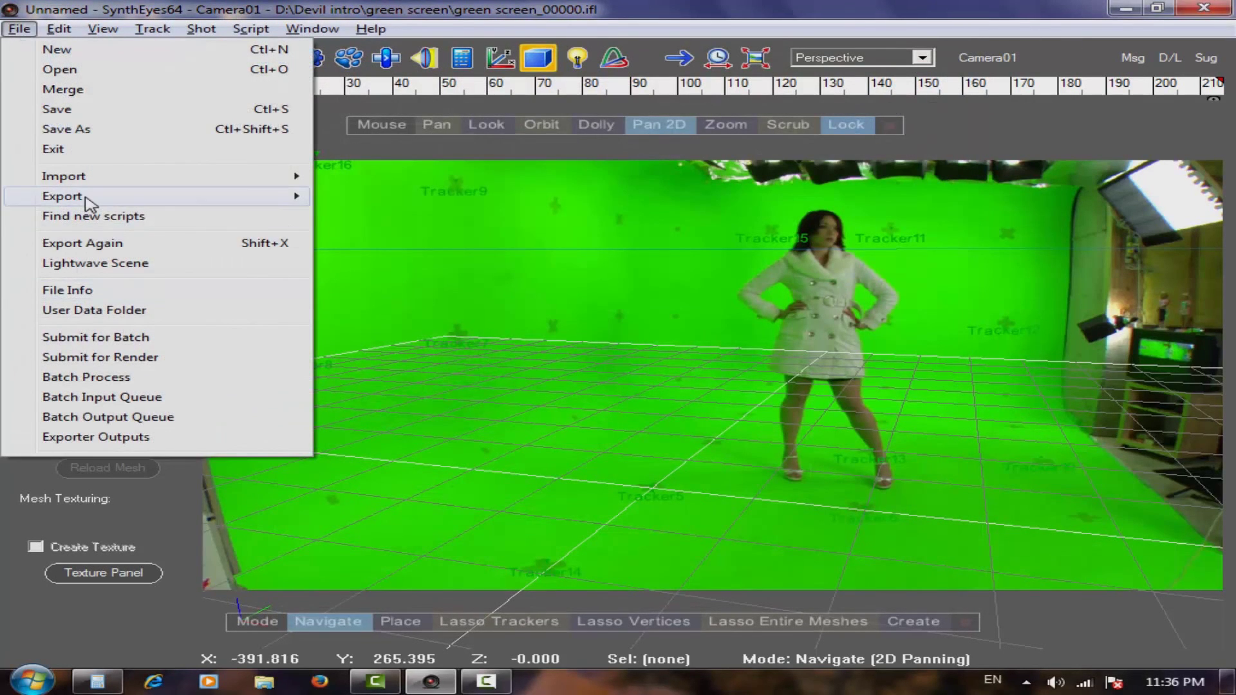
mouse_move(88, 197)
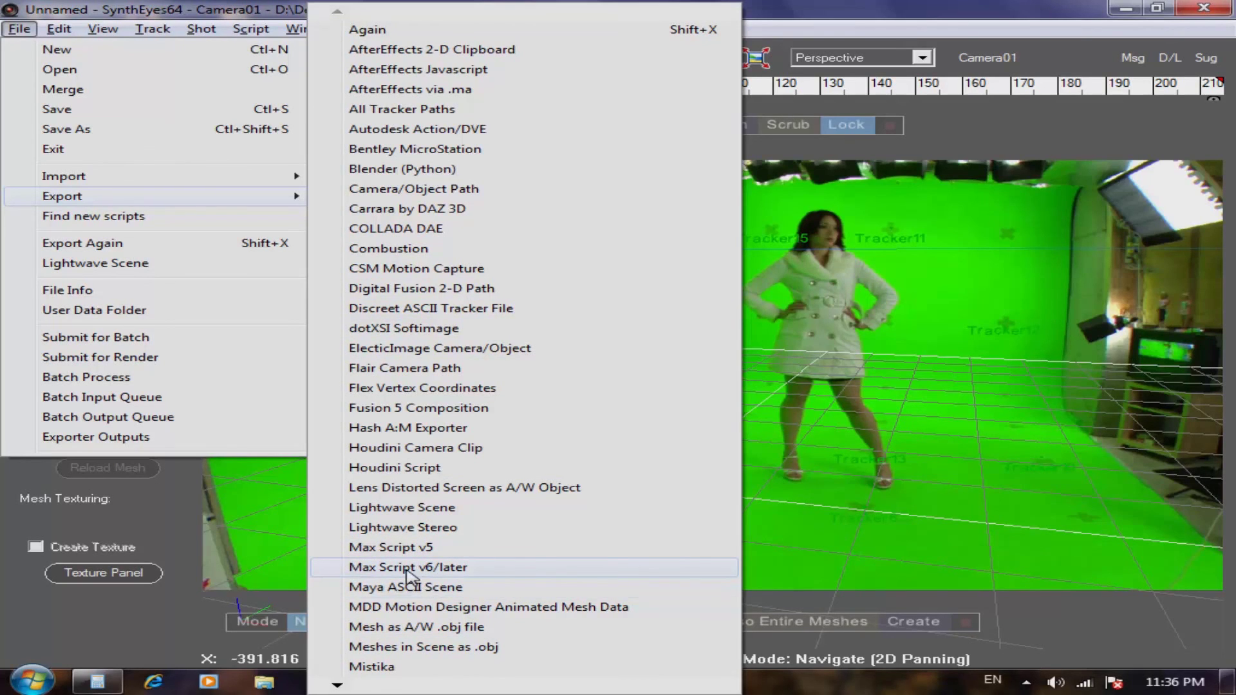
click(407, 567)
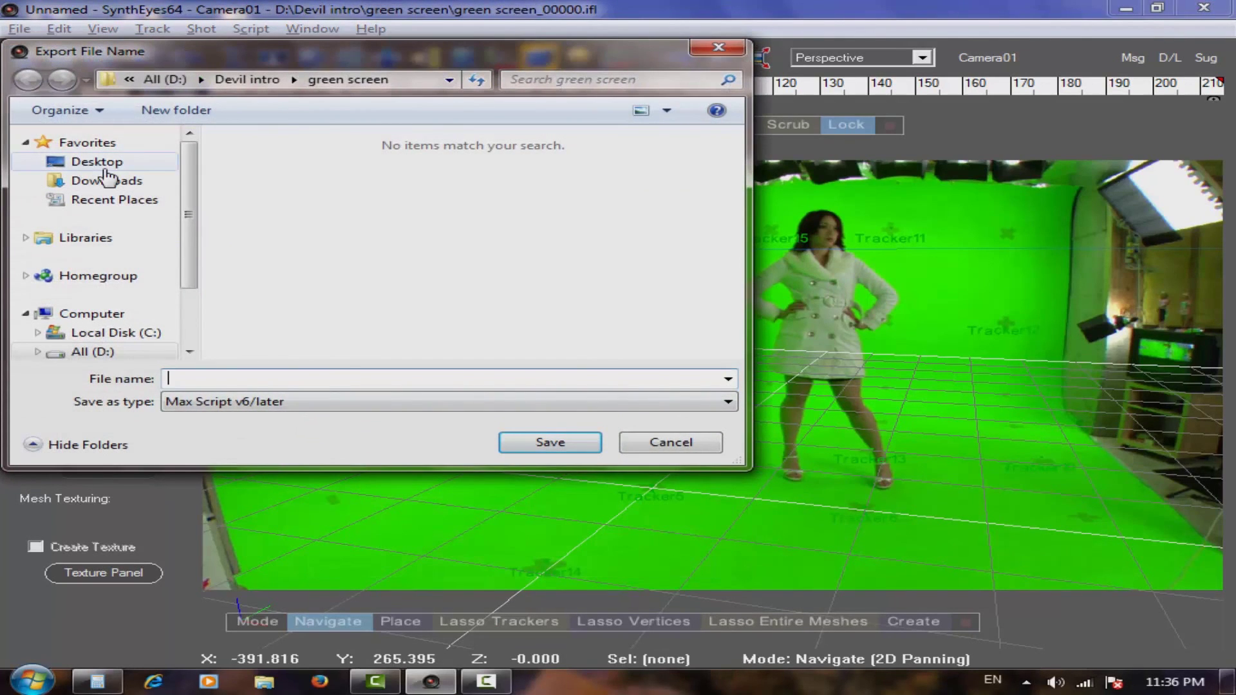
click(103, 165)
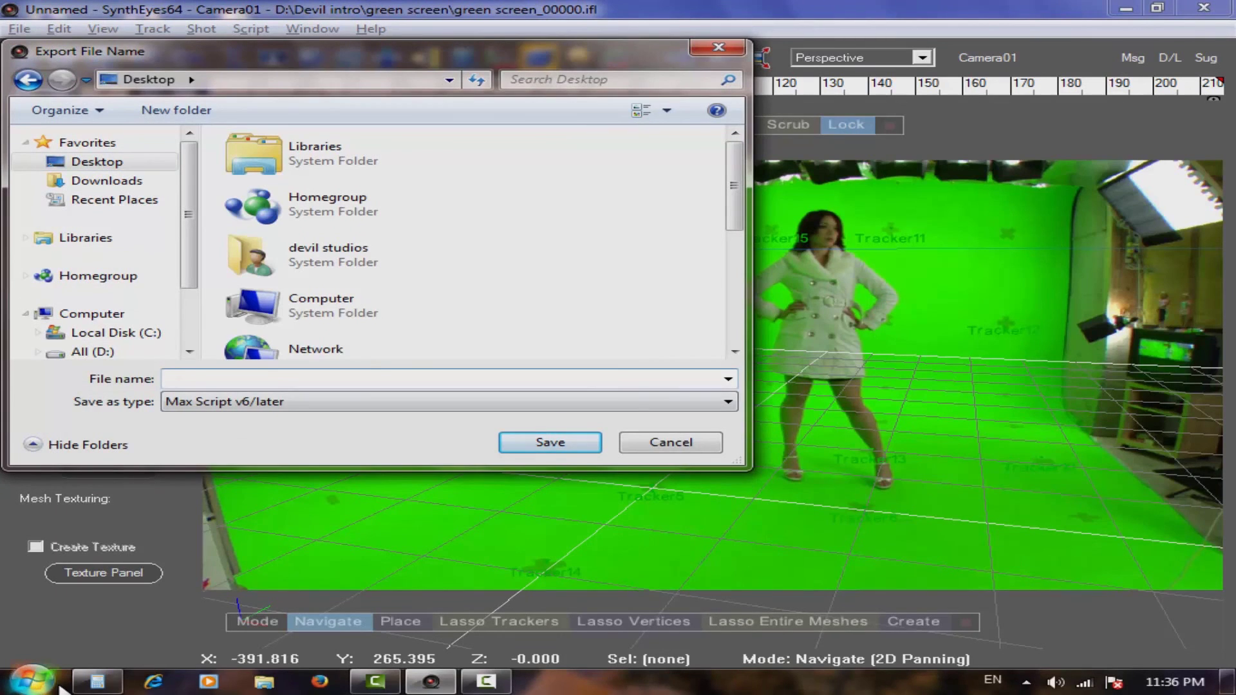
text(tutorial)
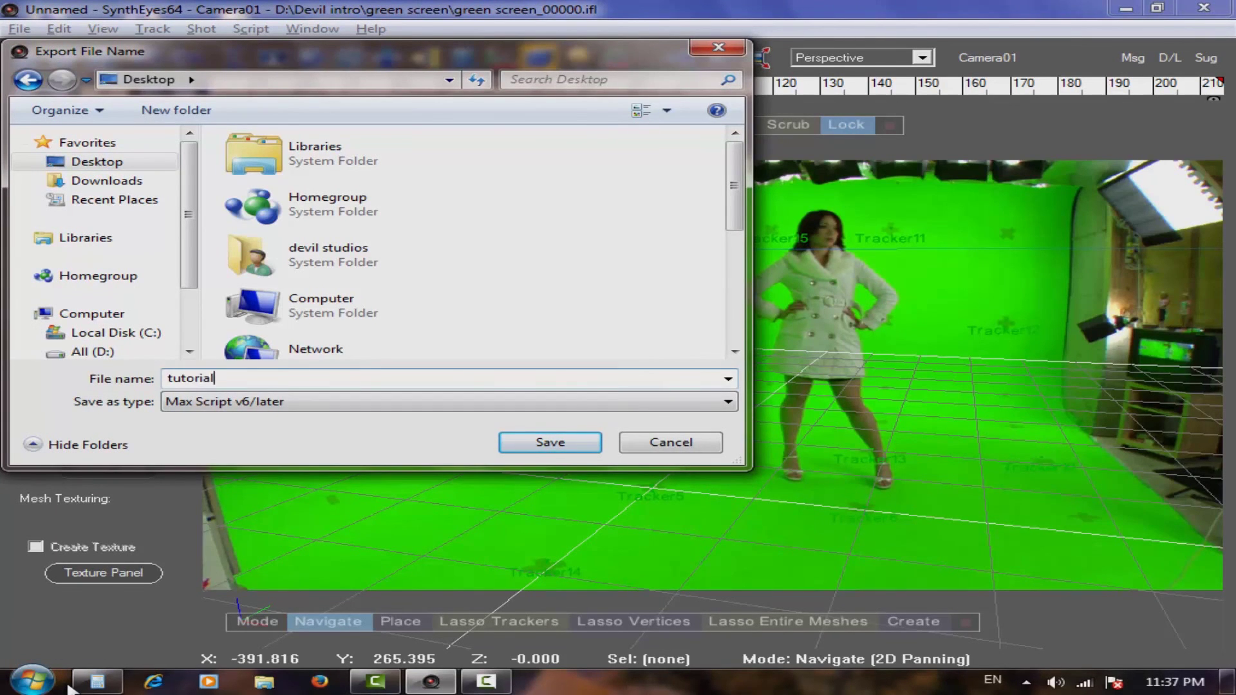
key(Return)
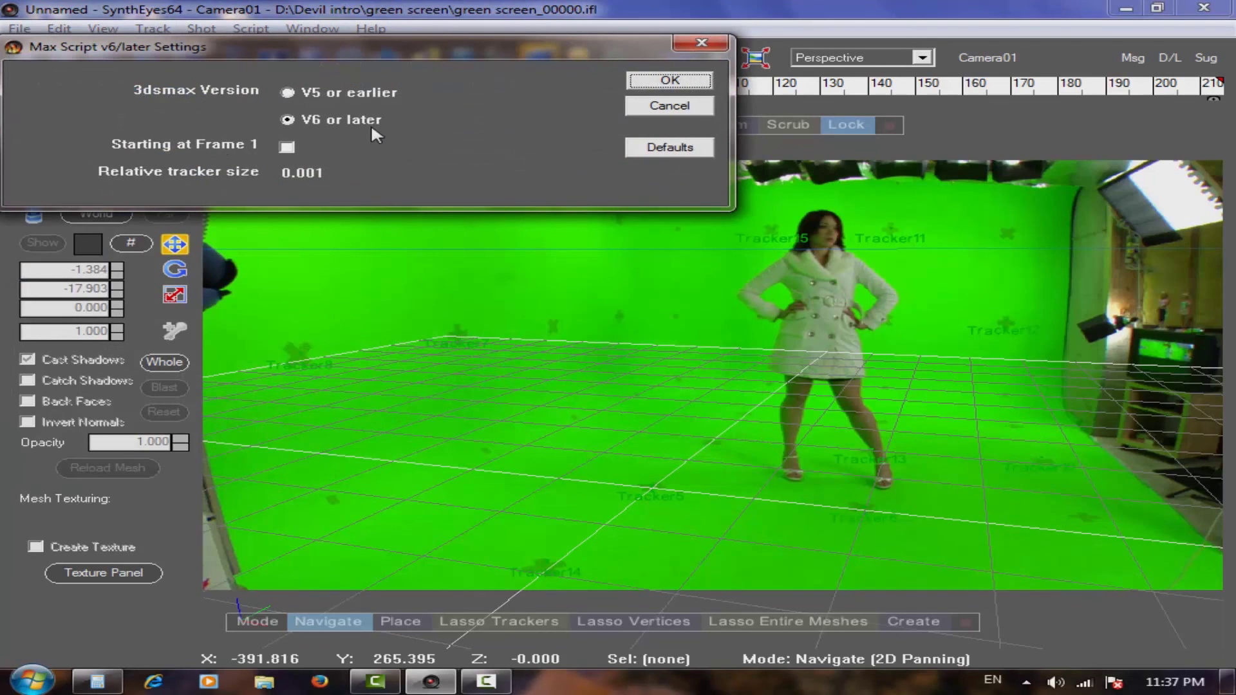
click(674, 79)
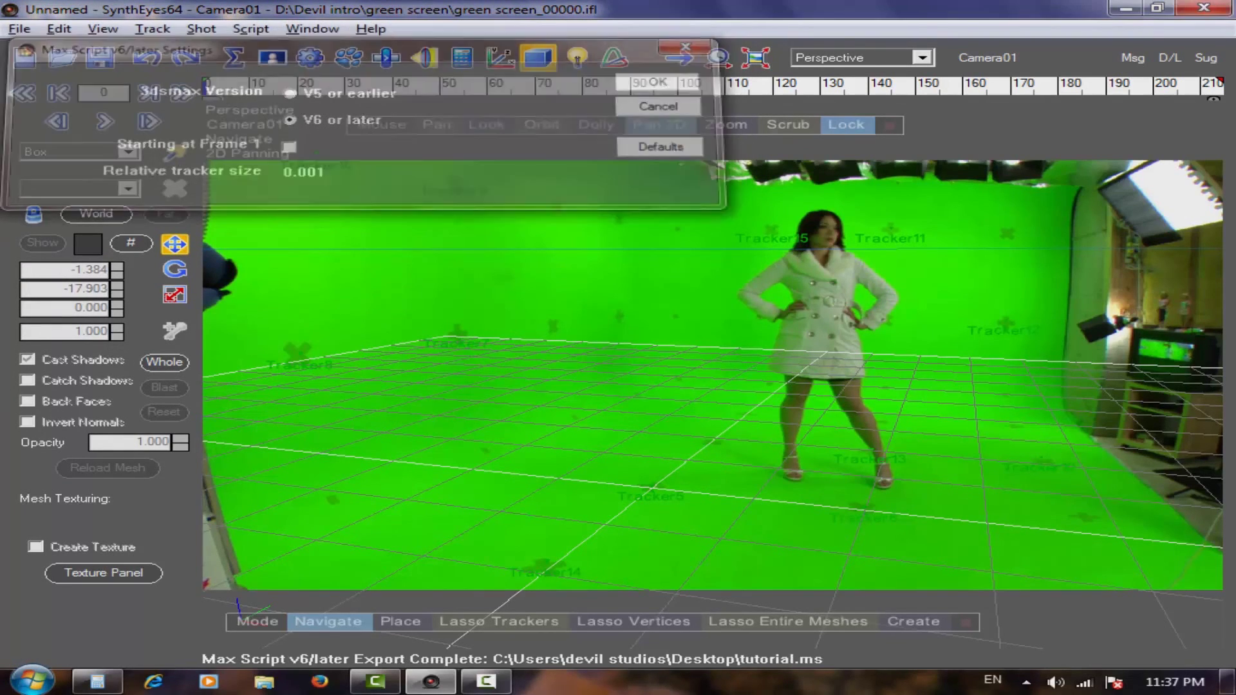